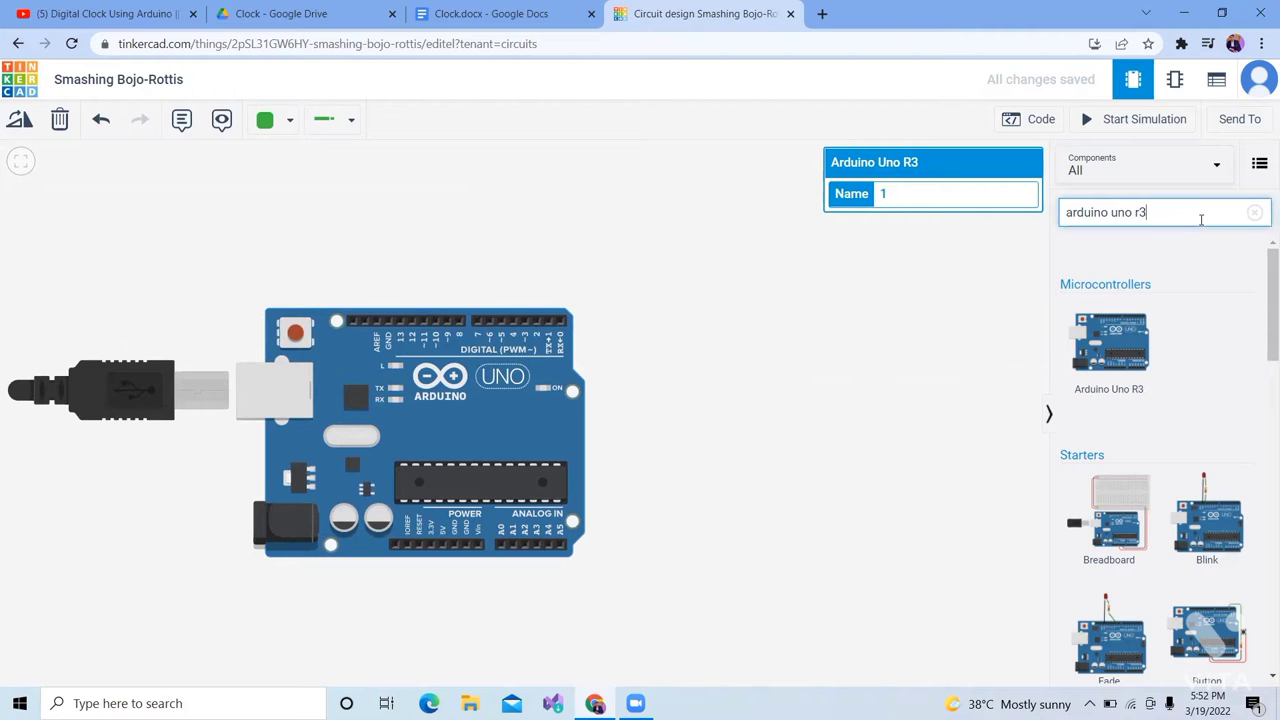
Step: Search the component library for "display" in place of the previous search term
{"action": "key", "text": "BackSpace"}
{"action": "key", "text": "BackSpace"}
{"action": "key", "text": "BackSpace"}
{"action": "key", "text": "BackSpace"}
{"action": "key", "text": "BackSpace"}
{"action": "key", "text": "BackSpace"}
{"action": "key", "text": "BackSpace"}
{"action": "key", "text": "BackSpace"}
{"action": "key", "text": "BackSpace"}
{"action": "key", "text": "BackSpace"}
{"action": "key", "text": "BackSpace"}
{"action": "key", "text": "BackSpace"}
{"action": "key", "text": "BackSpace"}
{"action": "type", "text": "dis"}
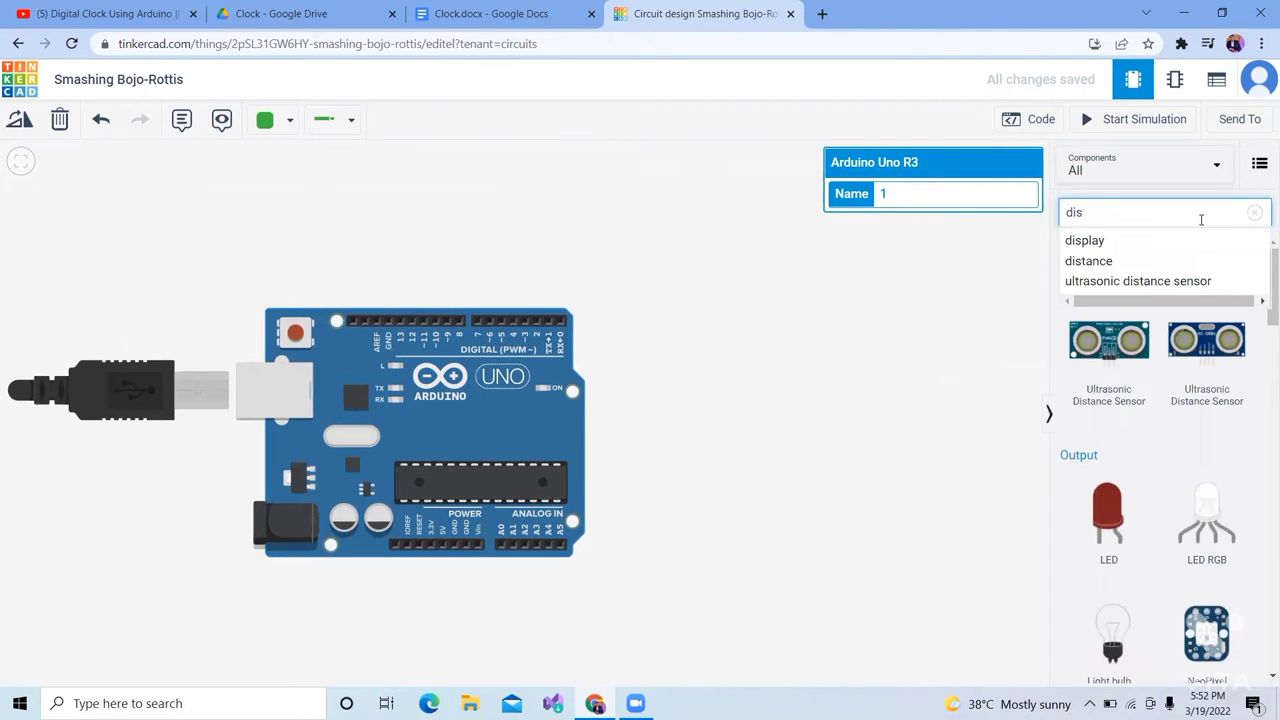
{"action": "left_click", "coordinate": [1194, 248]}
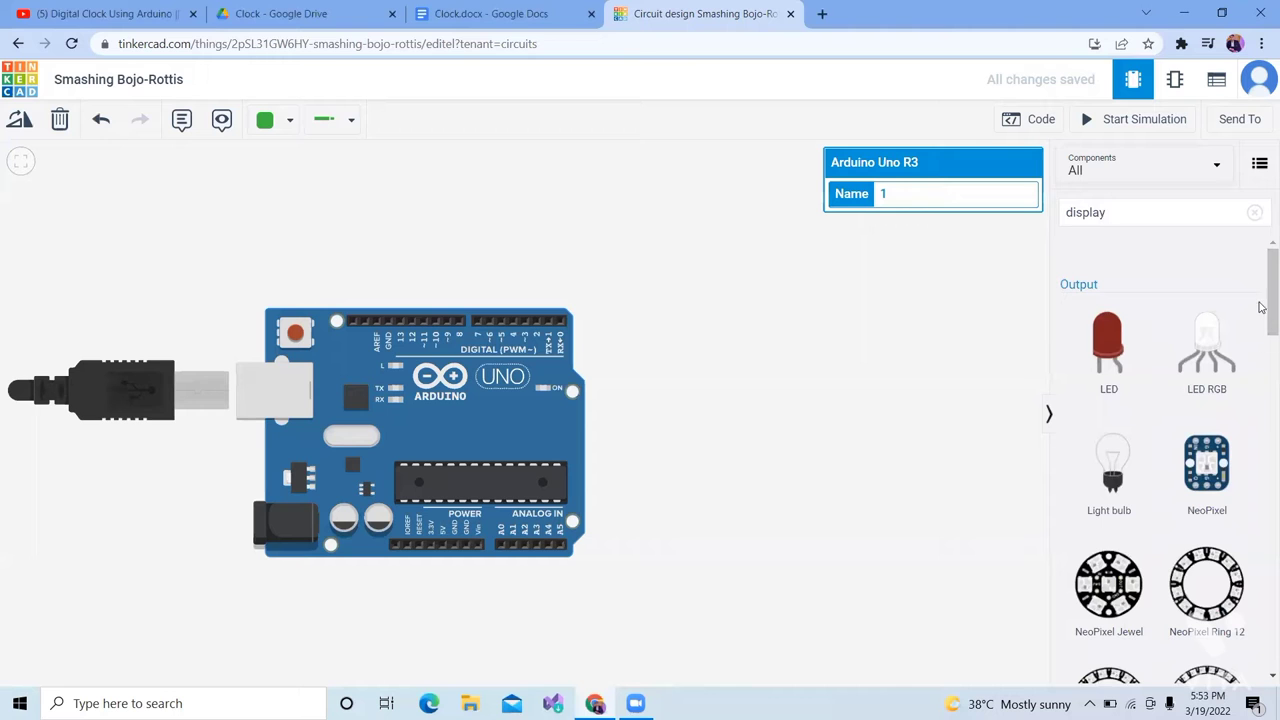
Step: Add an LCD 16 x 2 from the Output components and place it to the right of the Arduino Uno R3
{"action": "left_click_drag", "start_coordinate": [1262, 314], "coordinate": [1262, 477]}
{"action": "left_click_drag", "start_coordinate": [1135, 482], "coordinate": [806, 446]}
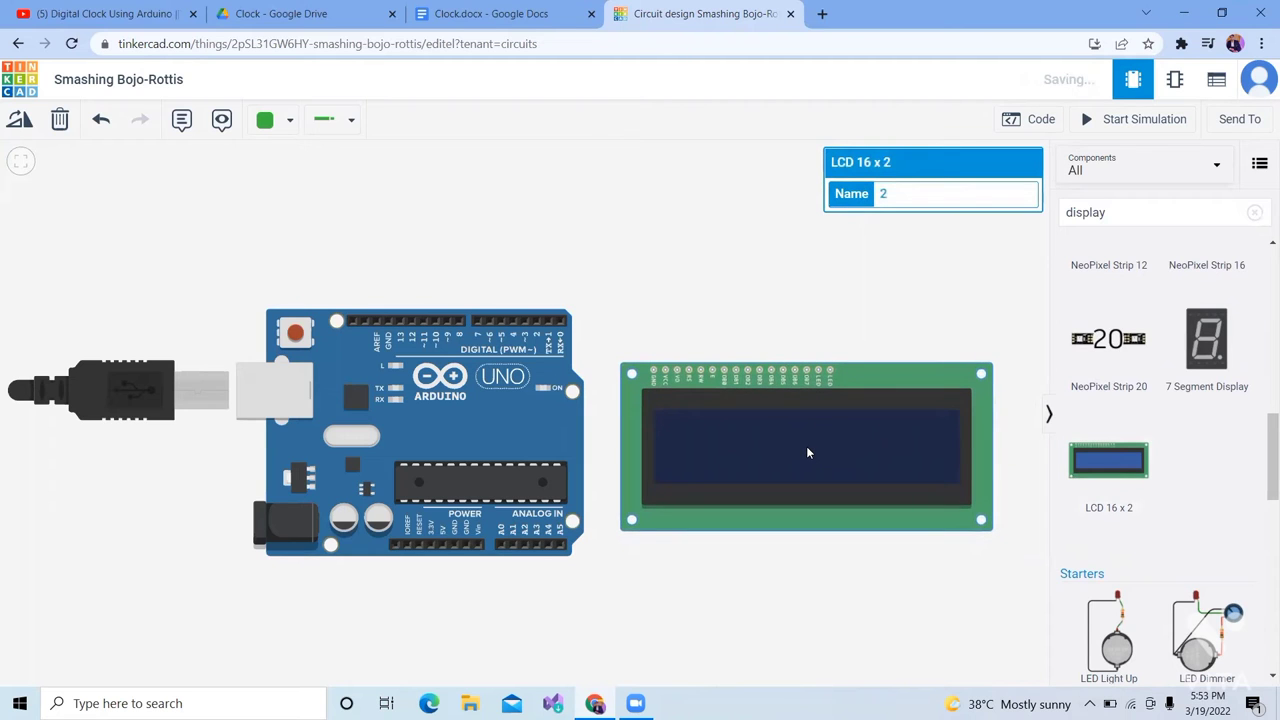
{"action": "left_click_drag", "start_coordinate": [802, 447], "coordinate": [837, 451]}
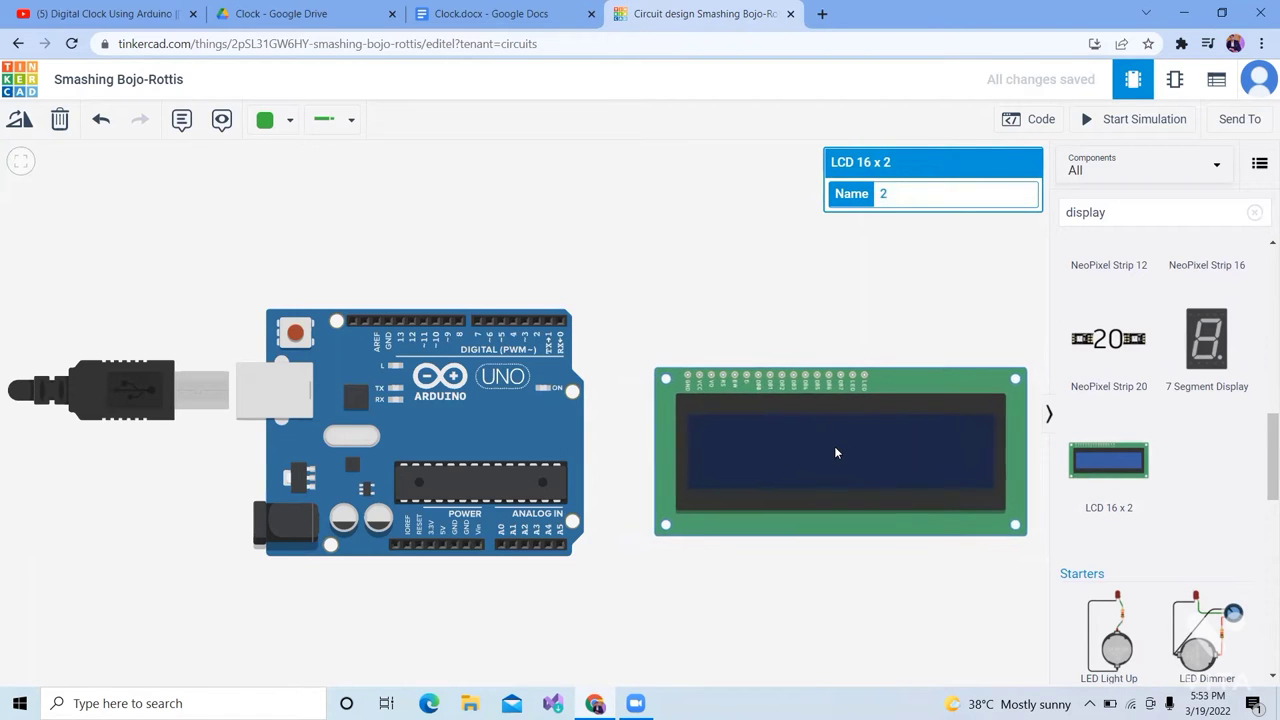
{"action": "left_click", "coordinate": [967, 268]}
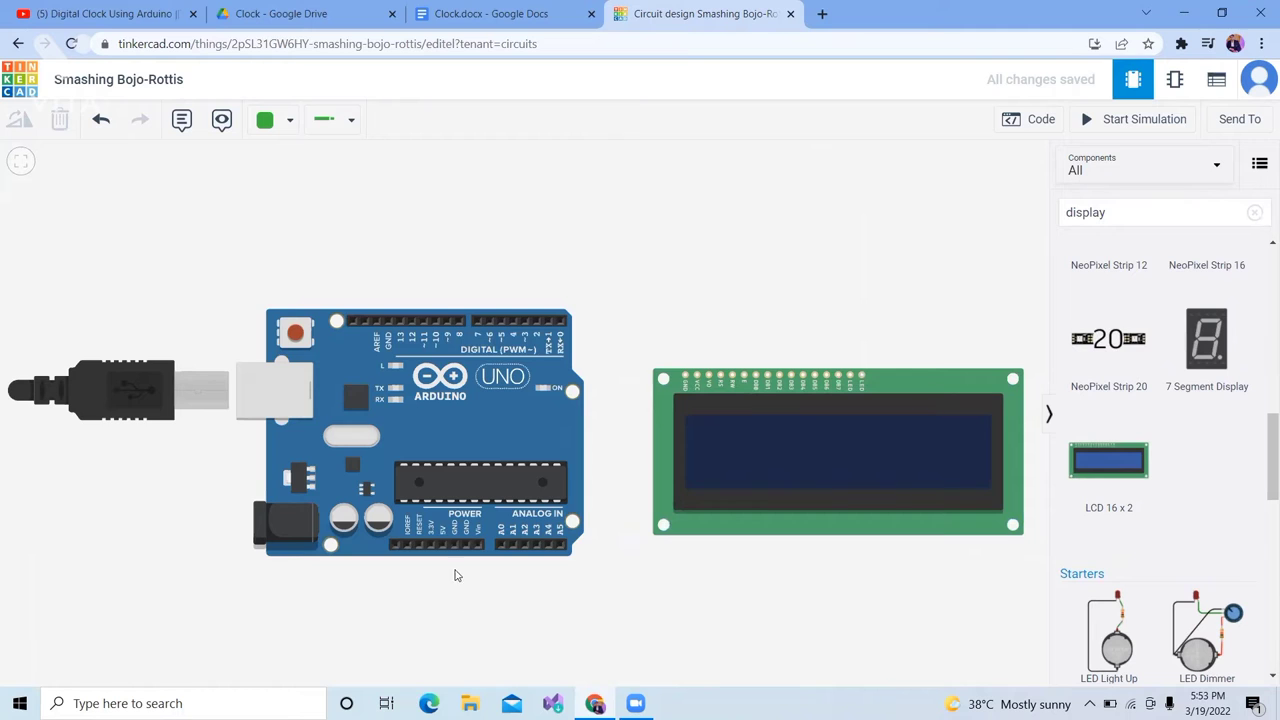
Step: Route a green wire from the Arduino's 5V pin around below the board to the LCD's VCC pin
{"action": "left_click", "coordinate": [443, 545]}
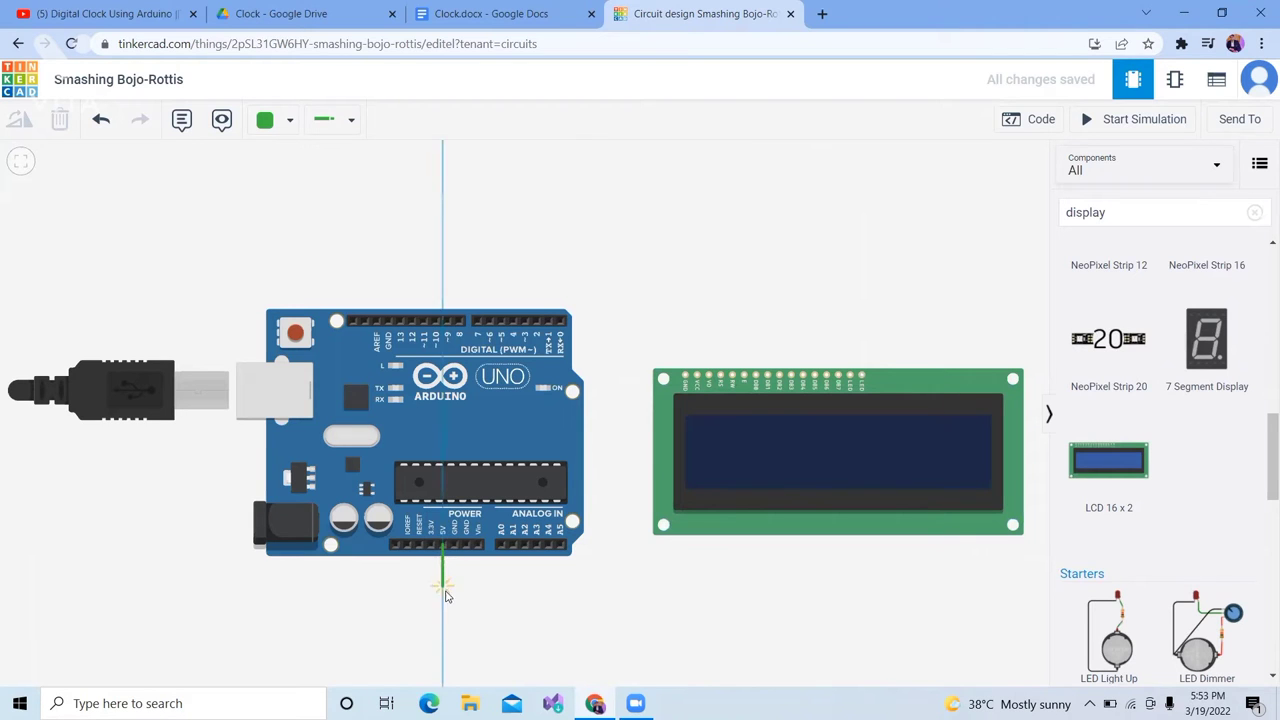
{"action": "left_click", "coordinate": [443, 600]}
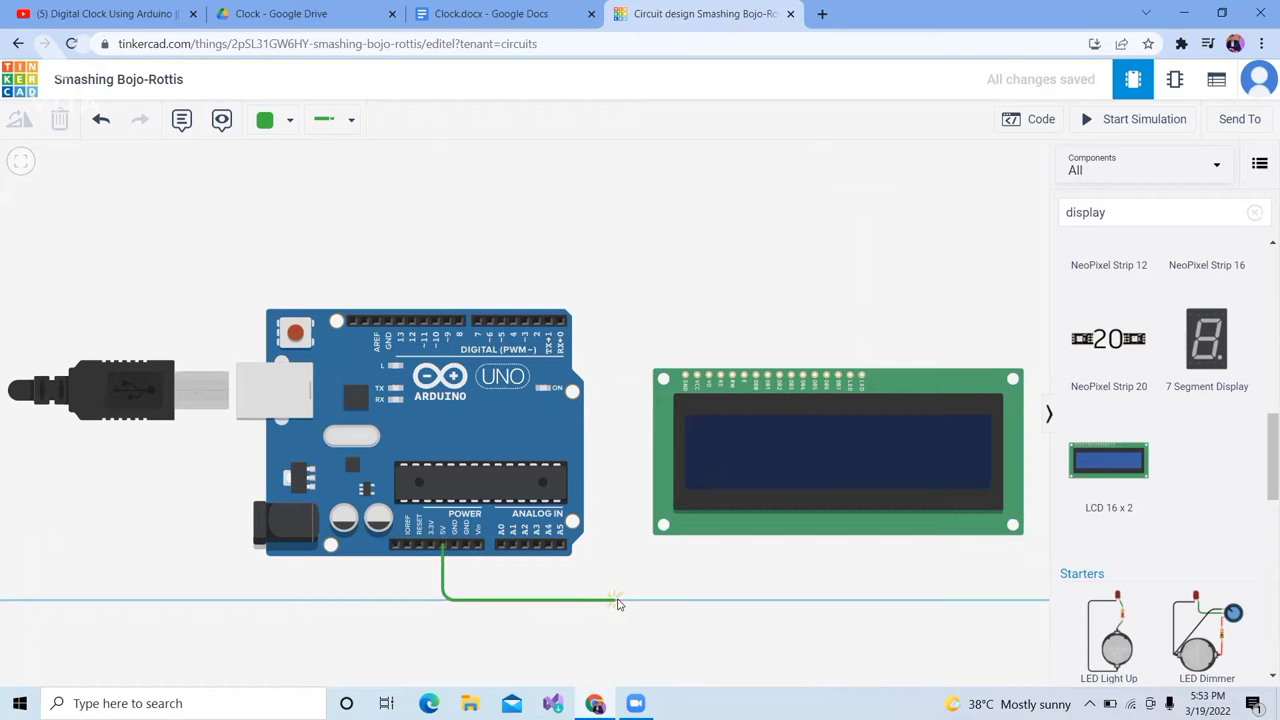
{"action": "left_click", "coordinate": [621, 600]}
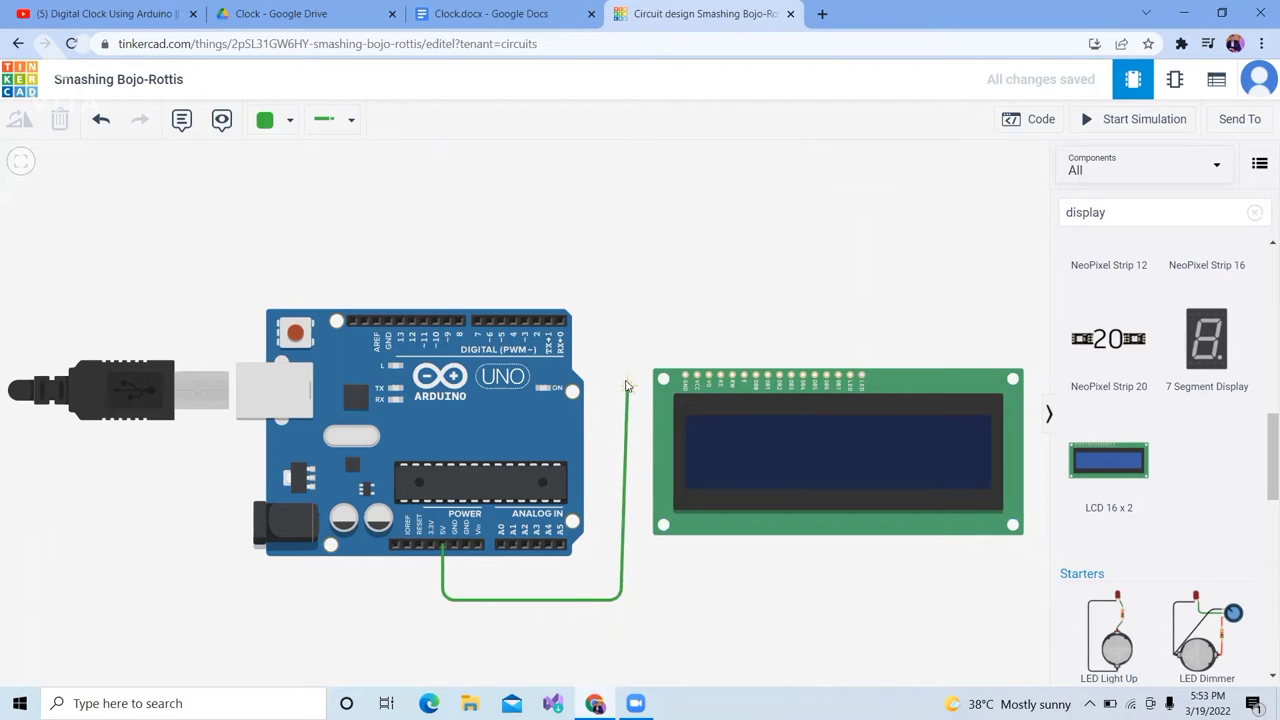
{"action": "left_click", "coordinate": [645, 347]}
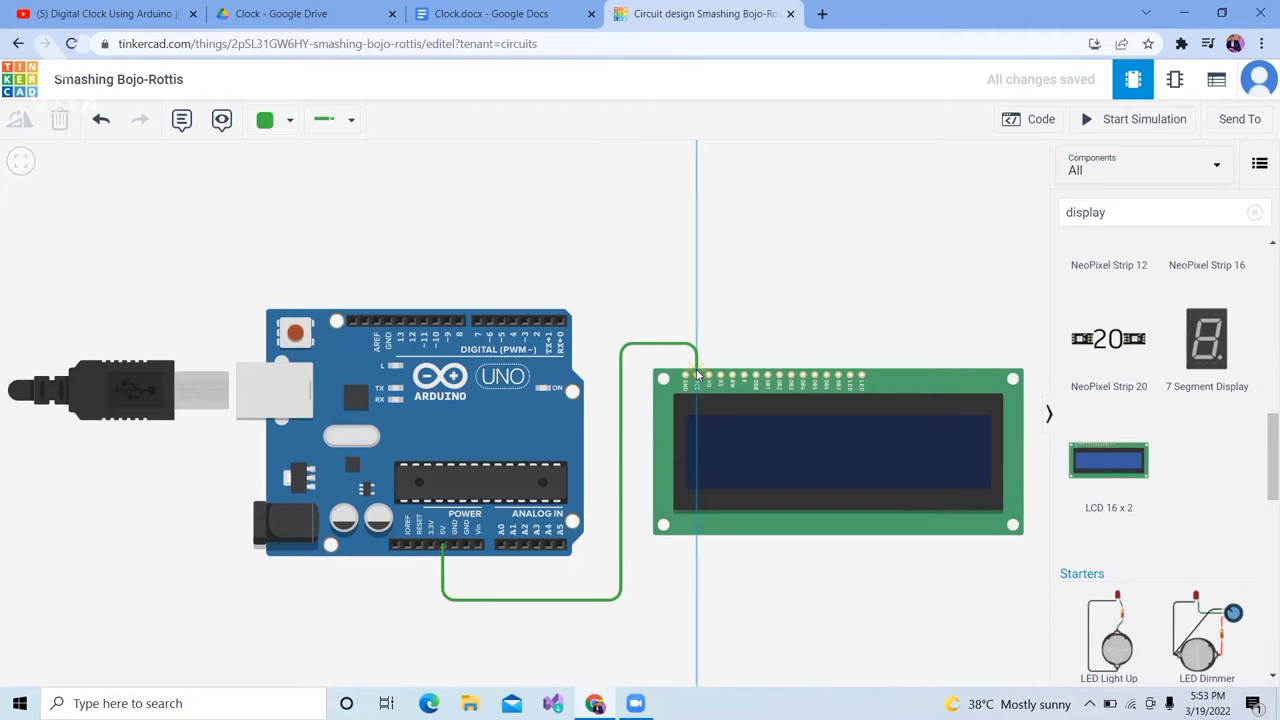
{"action": "left_click", "coordinate": [697, 376]}
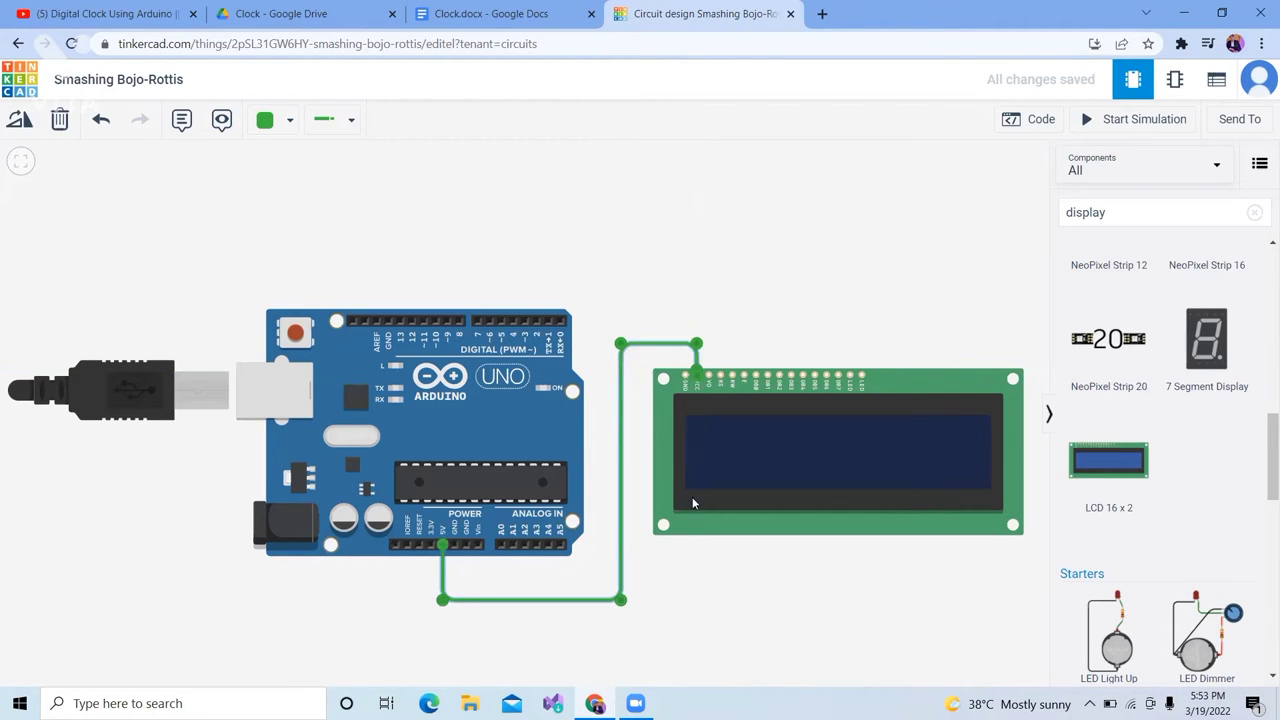
{"action": "left_click", "coordinate": [700, 668]}
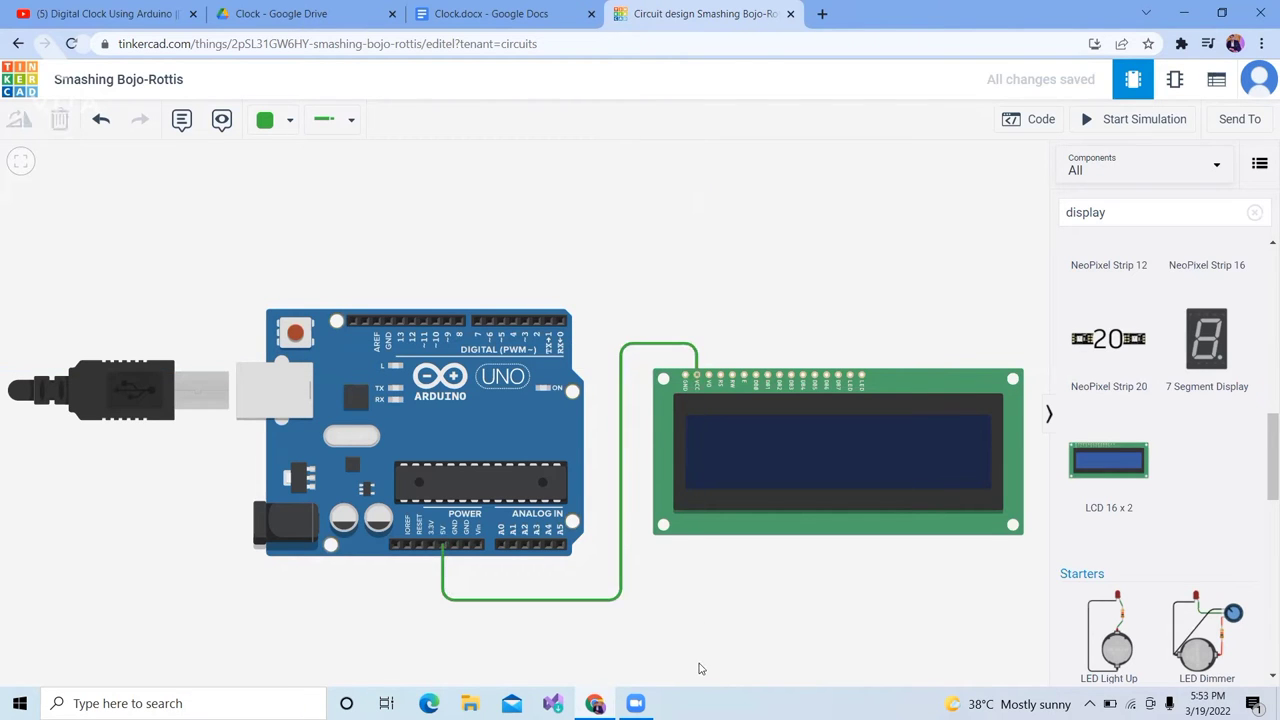
Step: Route a black wire from the Arduino's GND pin next to Vin to the LCD's GND pin
{"action": "left_click", "coordinate": [285, 125]}
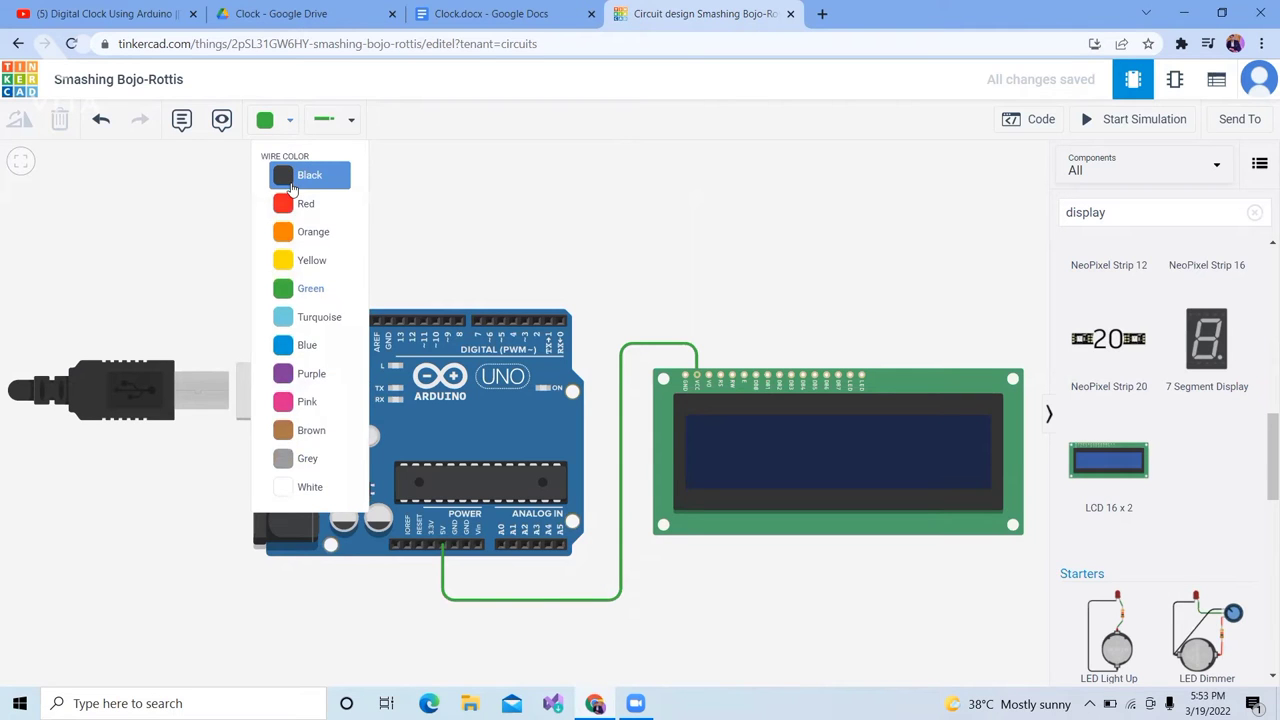
{"action": "left_click", "coordinate": [298, 176]}
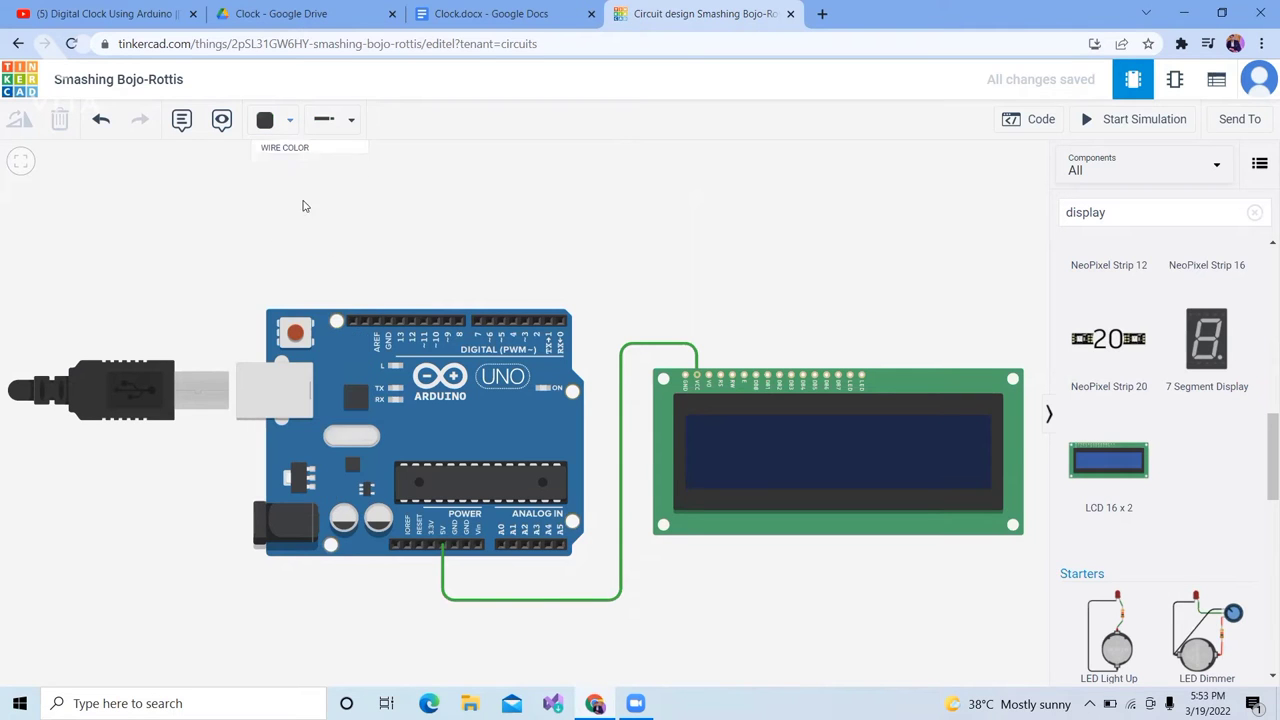
{"action": "left_click", "coordinate": [468, 545]}
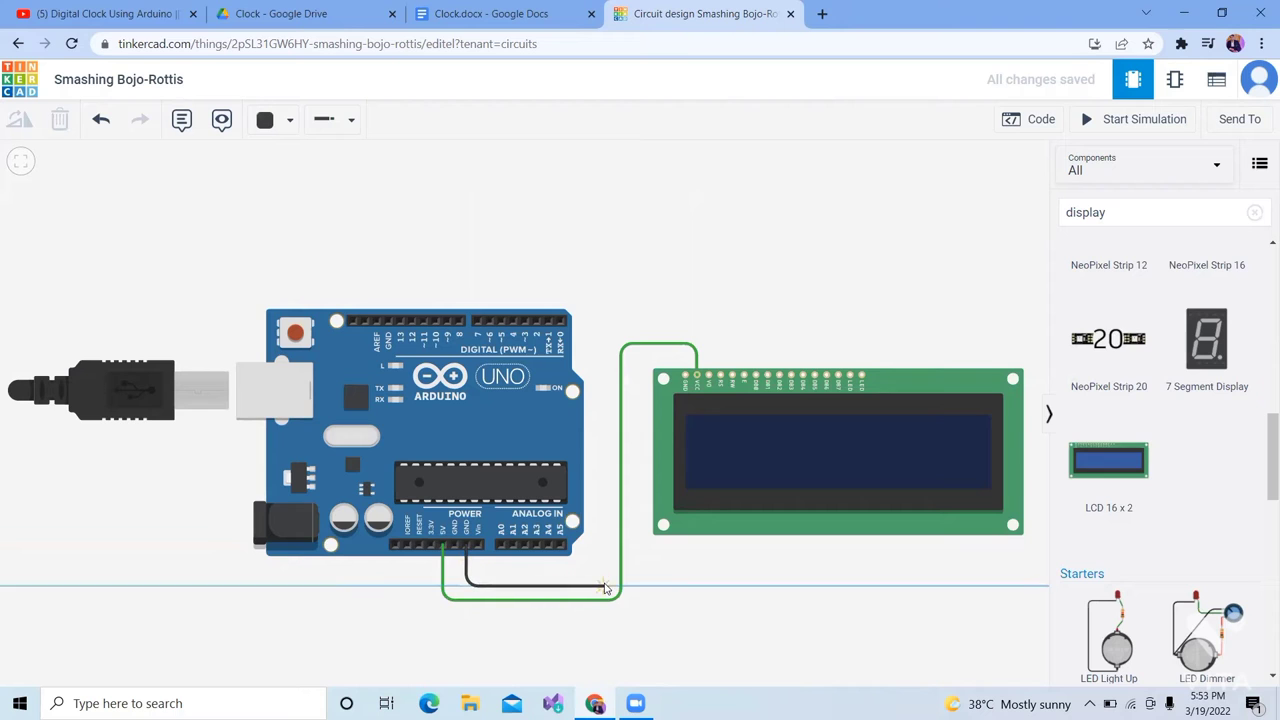
{"action": "left_click", "coordinate": [604, 588]}
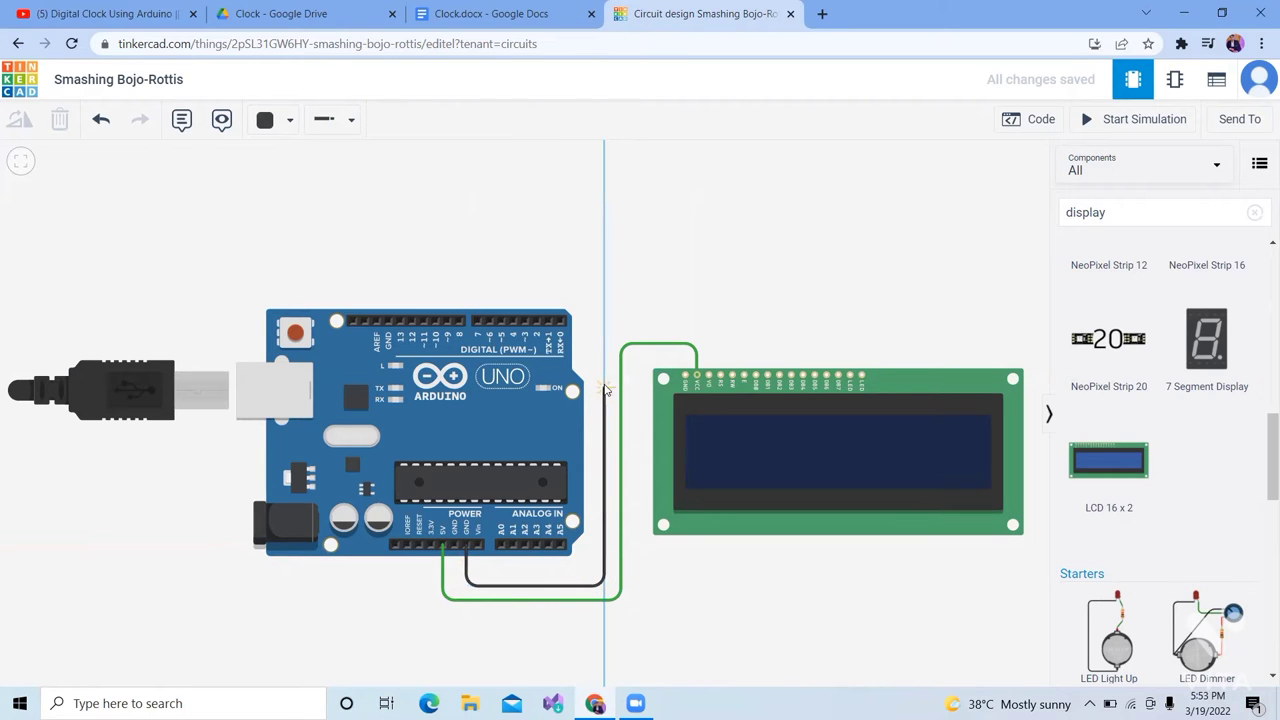
{"action": "left_click", "coordinate": [606, 334]}
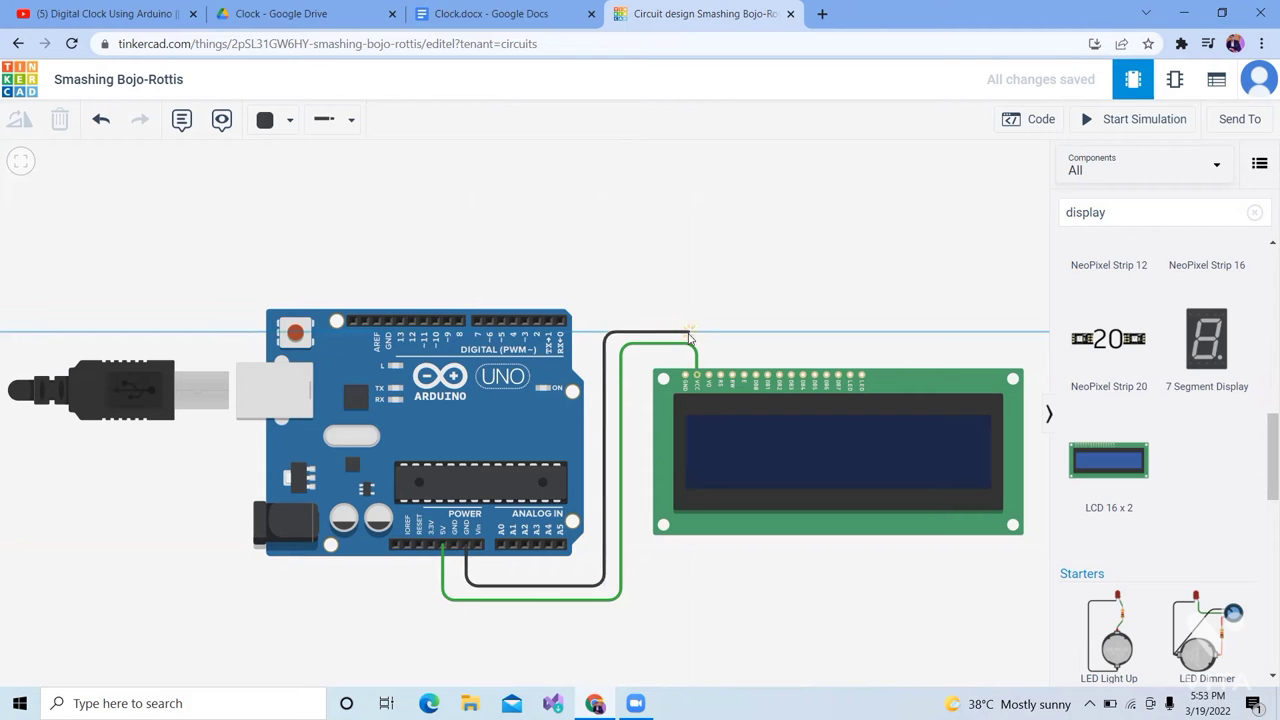
{"action": "left_click", "coordinate": [683, 336]}
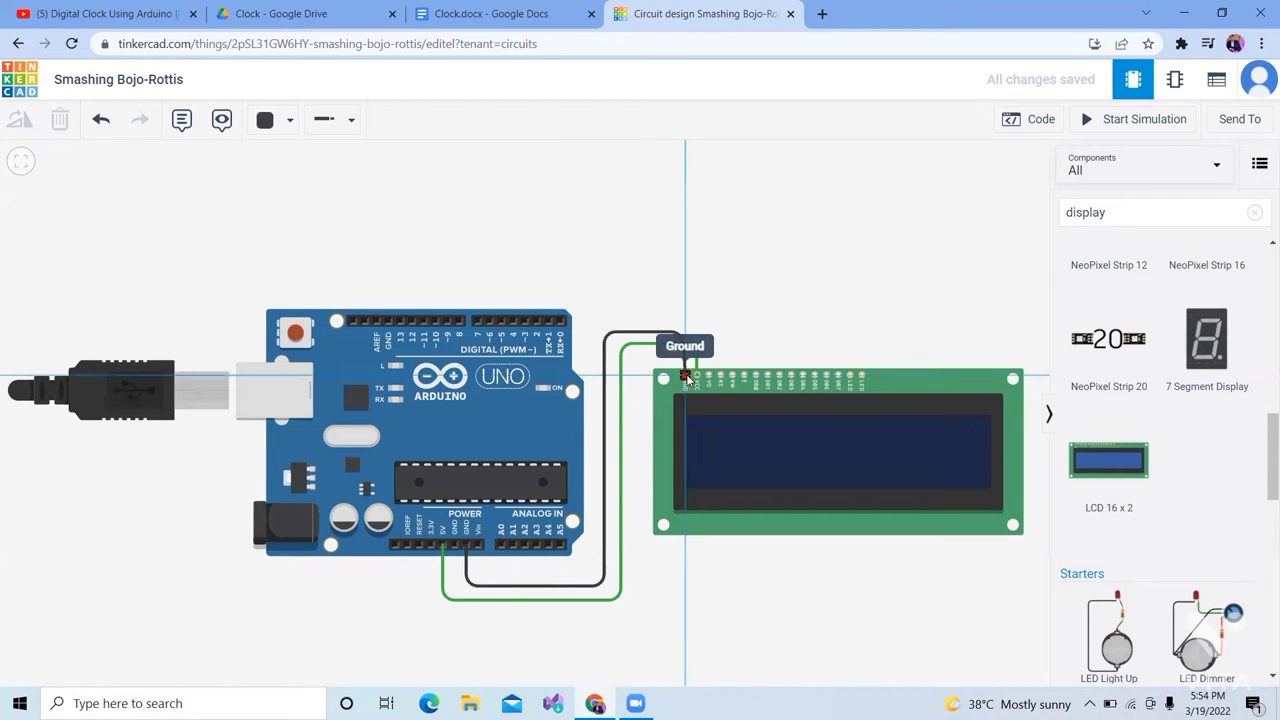
{"action": "left_click", "coordinate": [686, 377]}
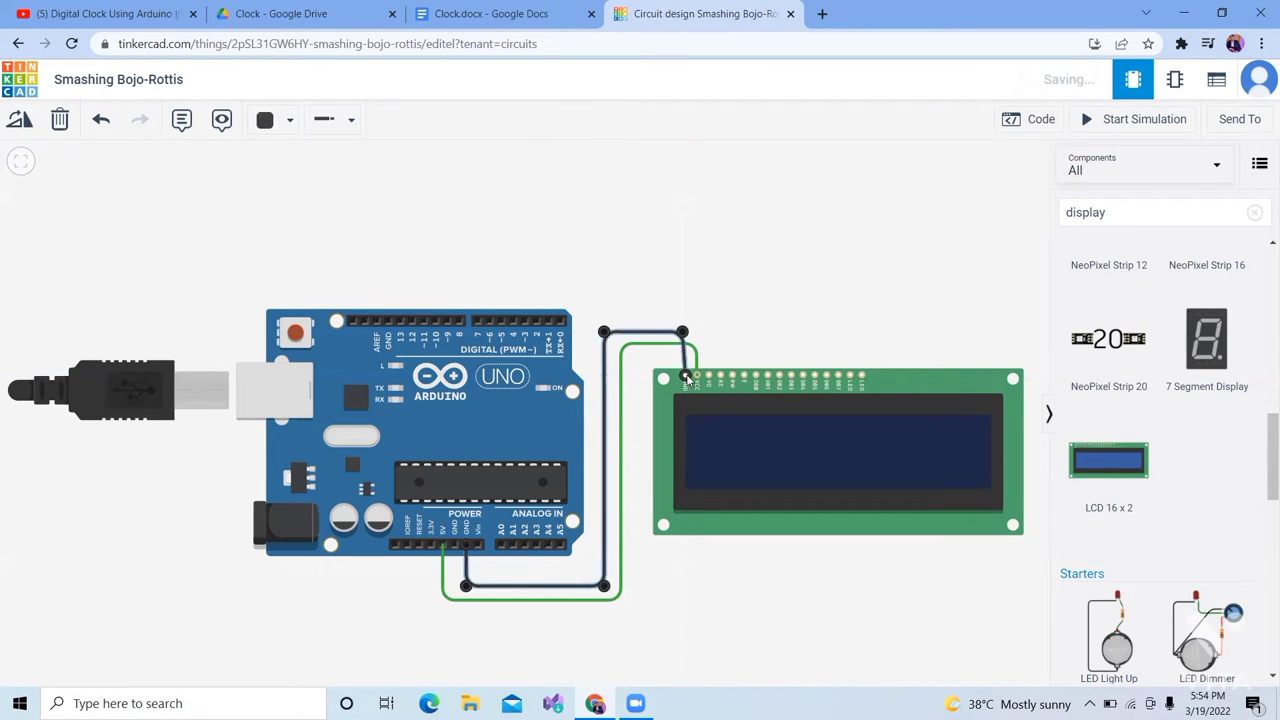
{"action": "left_click", "coordinate": [676, 289]}
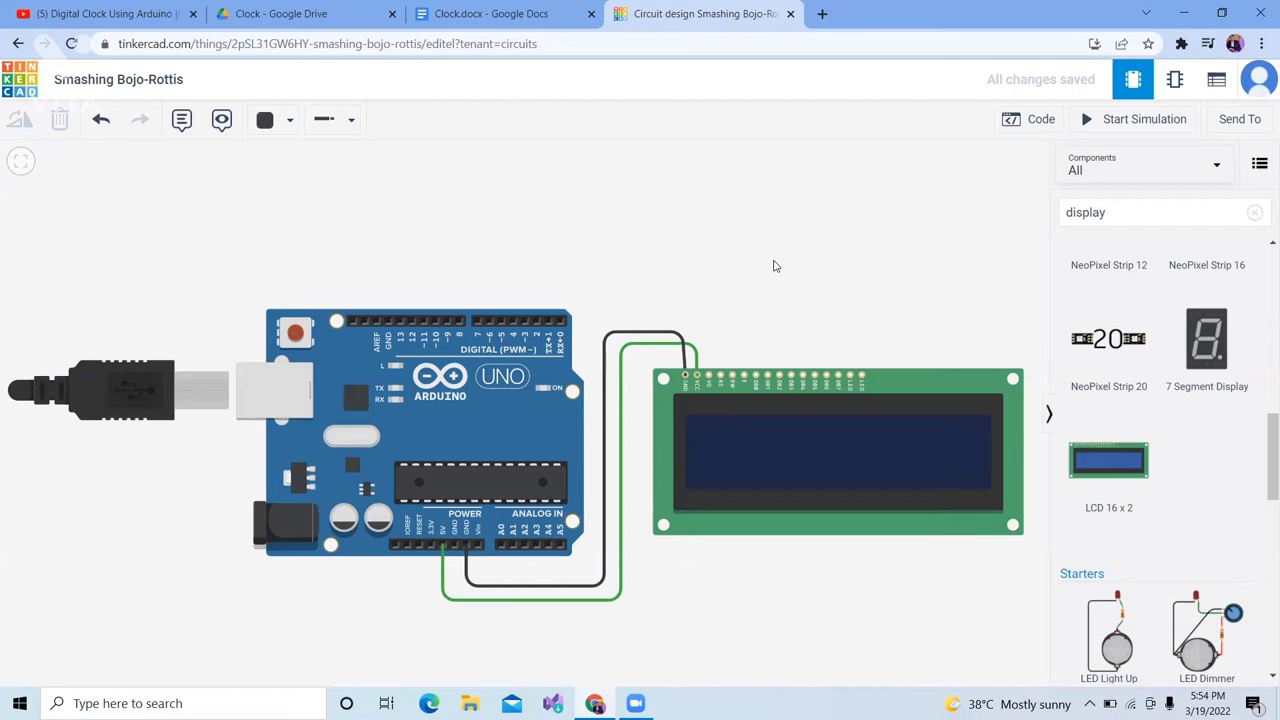
Step: Add a resistor from the Basic components with its lower terminal on the LCD's VO pin
{"action": "left_click", "coordinate": [1106, 178]}
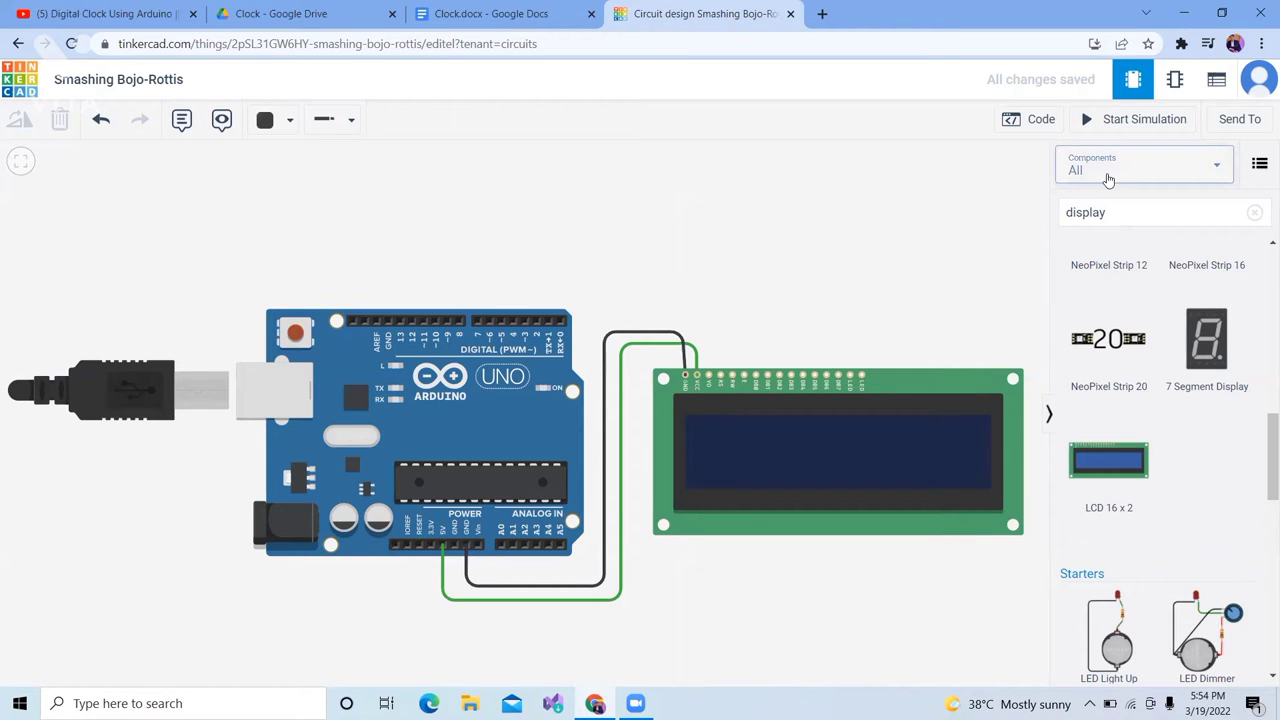
{"action": "left_click", "coordinate": [1104, 177]}
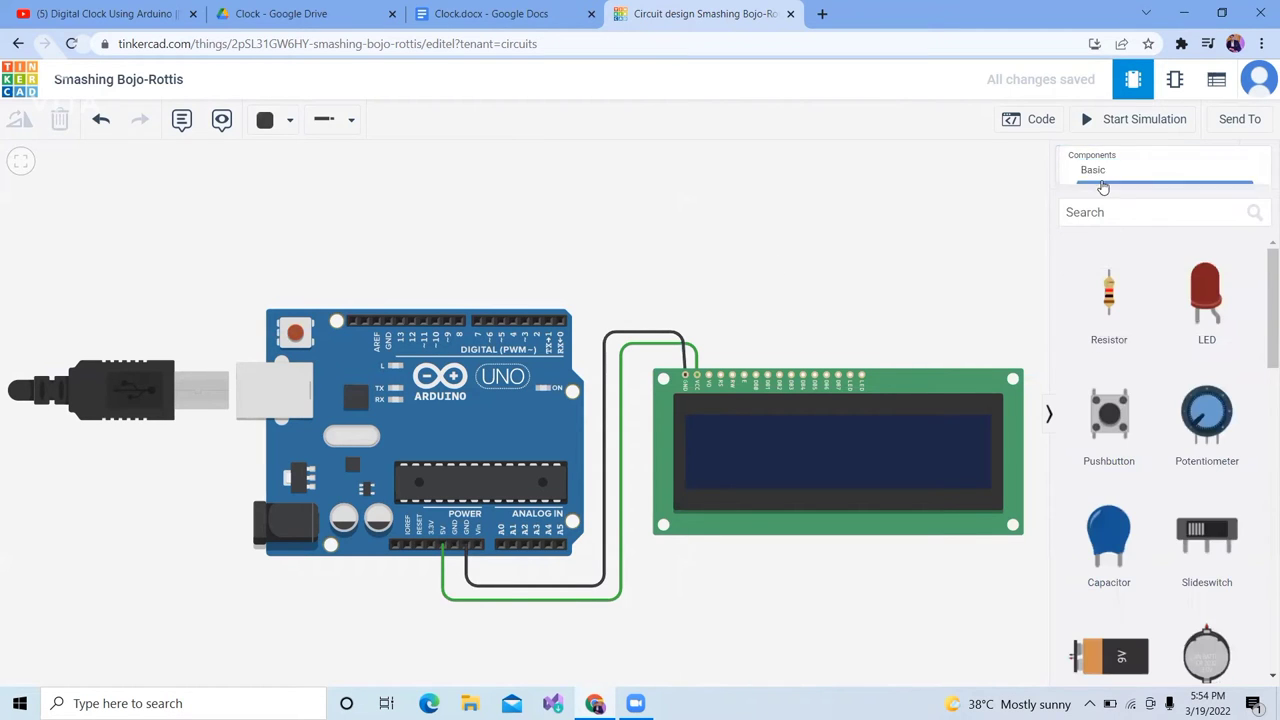
{"action": "left_click_drag", "start_coordinate": [1112, 295], "coordinate": [710, 352]}
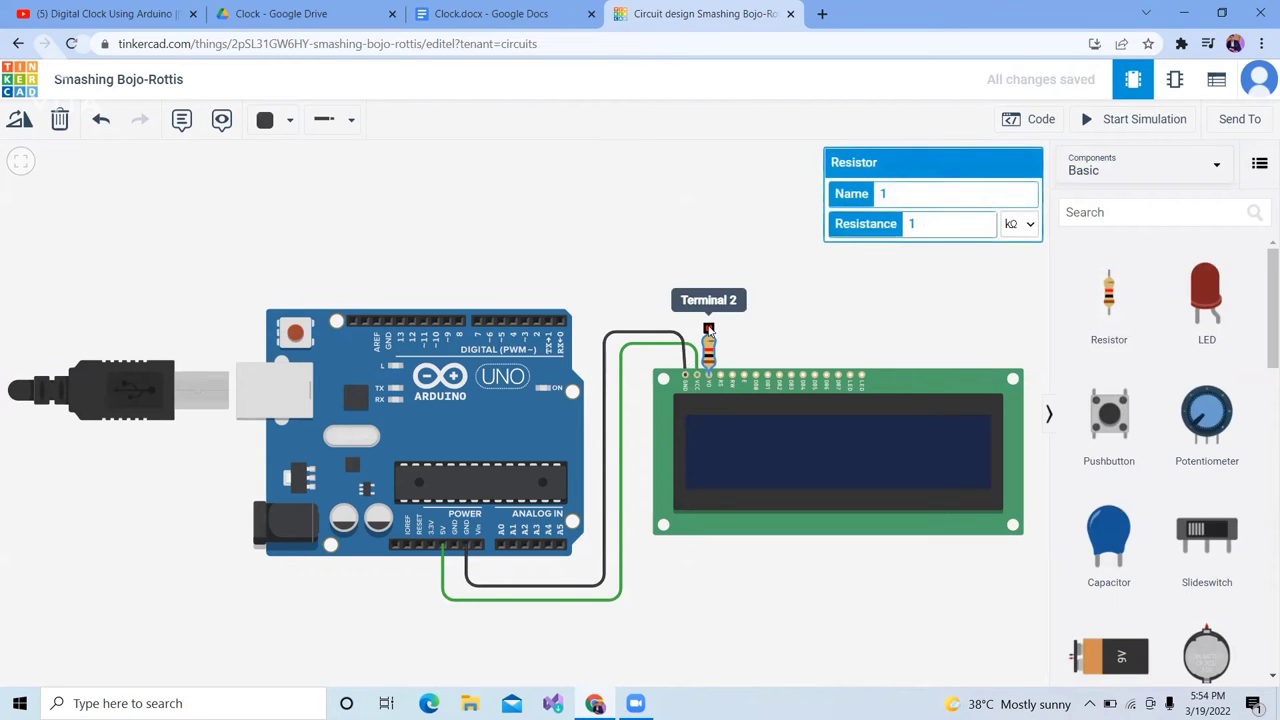
Step: Wire the resistor's Terminal 2 to the LCD's GND pin and colour that wire orange
{"action": "left_click", "coordinate": [708, 328]}
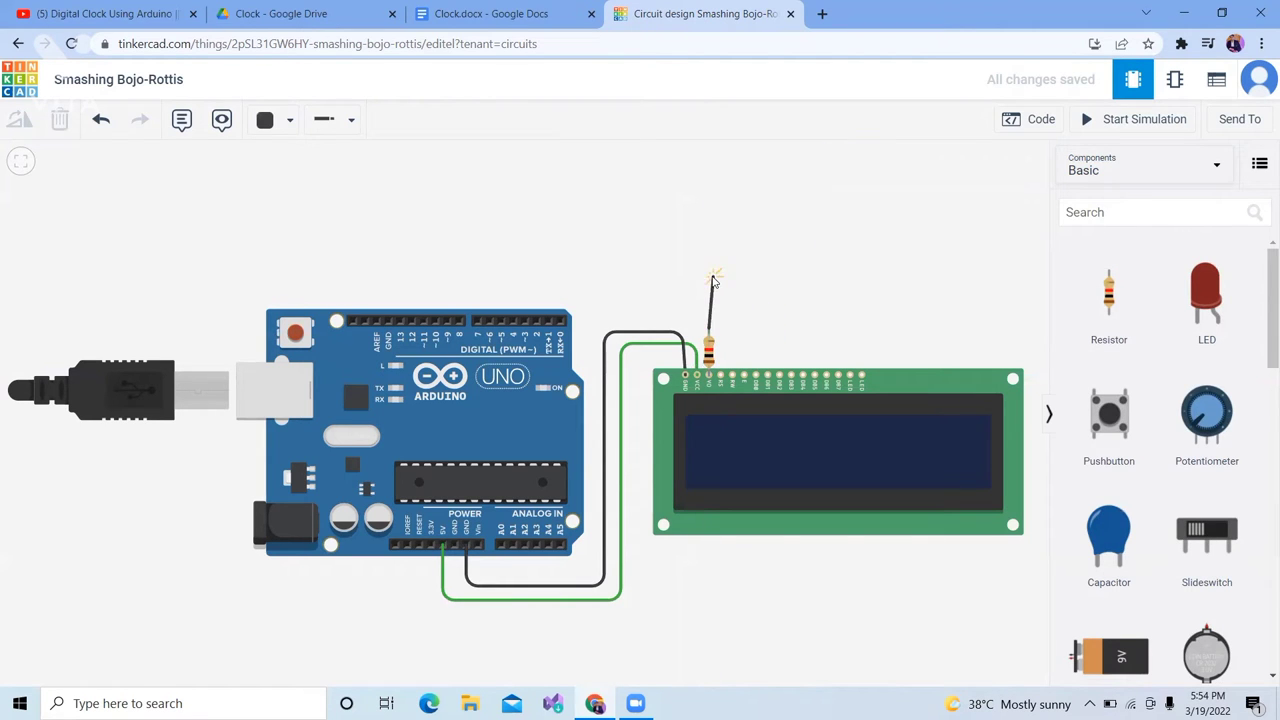
{"action": "left_click", "coordinate": [708, 288]}
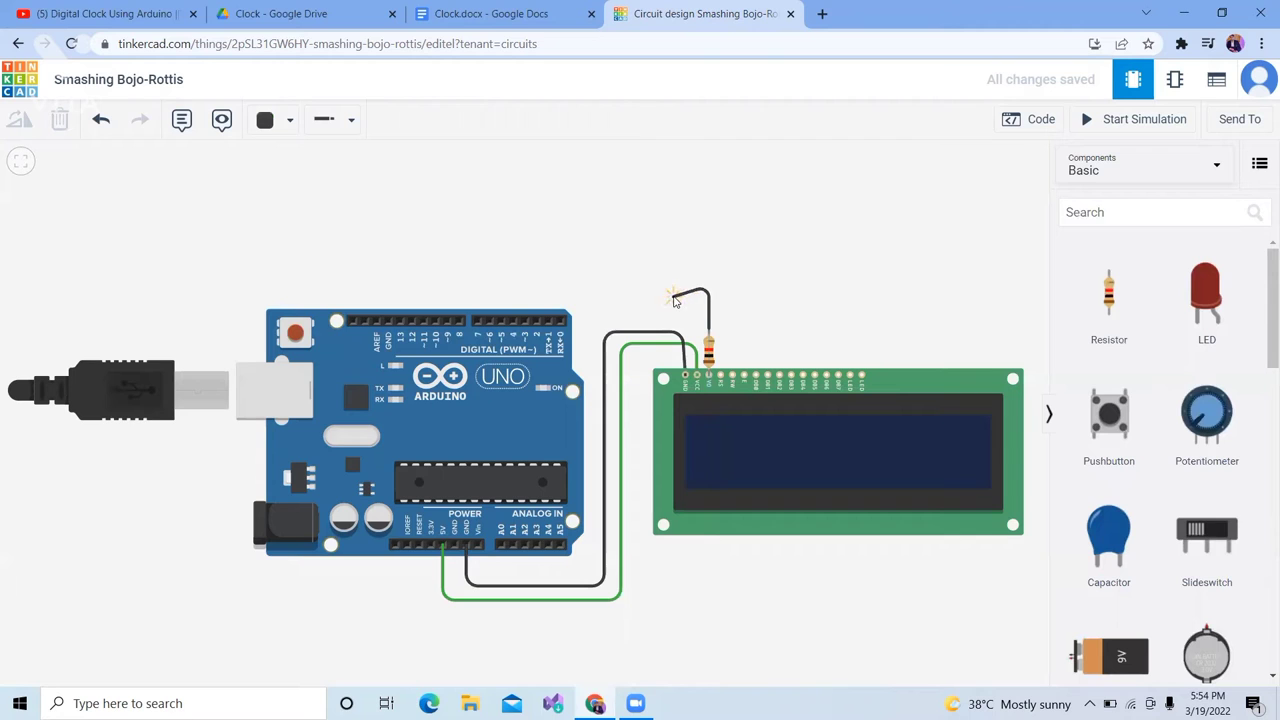
{"action": "left_click", "coordinate": [677, 291]}
{"action": "left_click", "coordinate": [688, 374]}
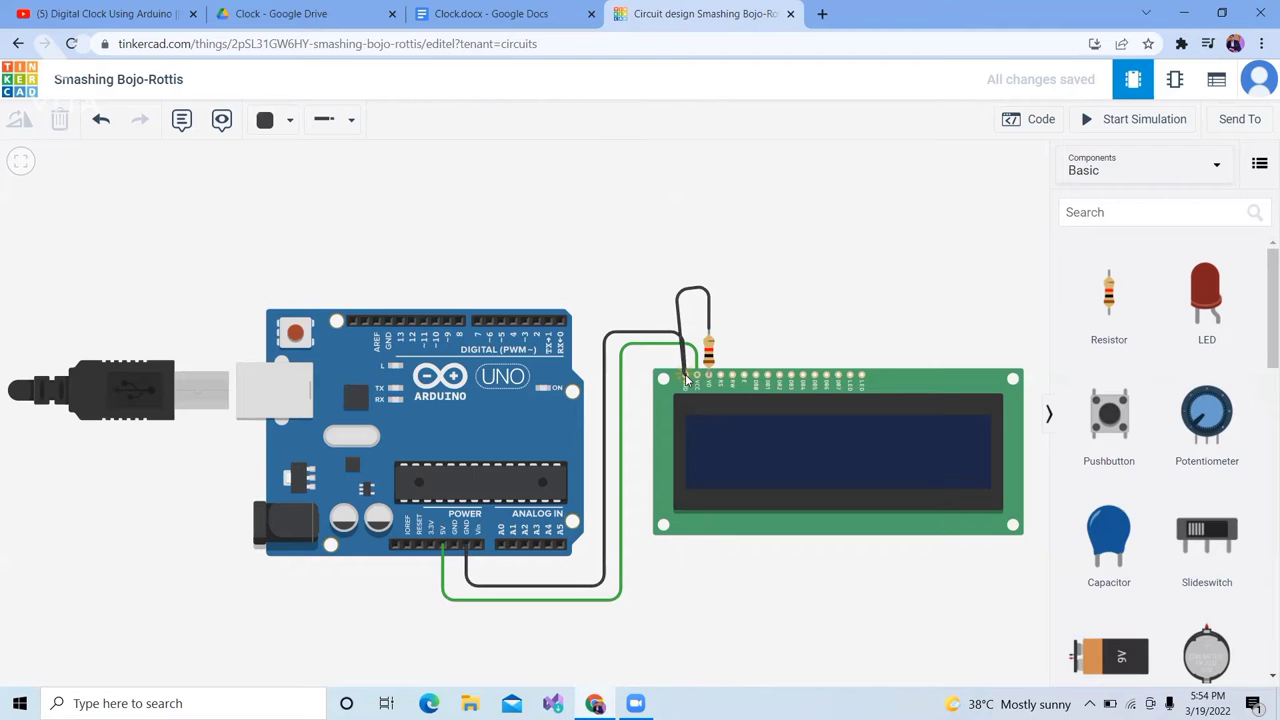
{"action": "left_click", "coordinate": [686, 378]}
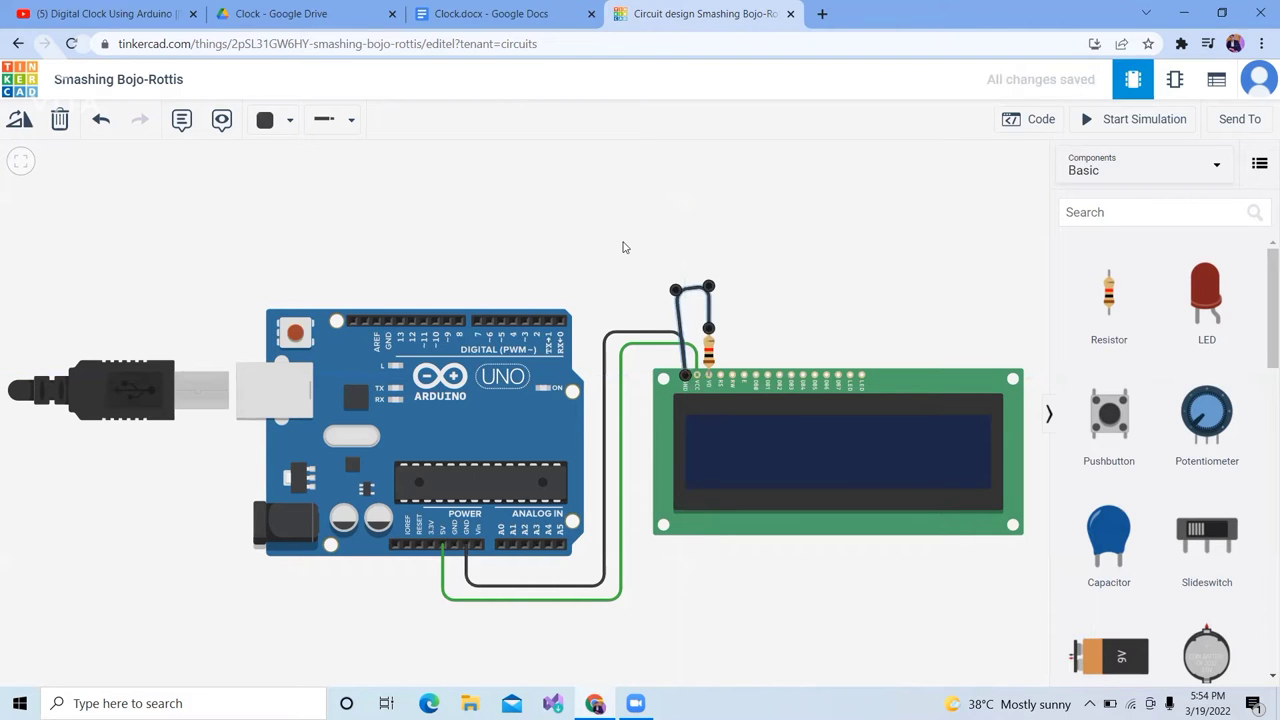
{"action": "left_click", "coordinate": [288, 121]}
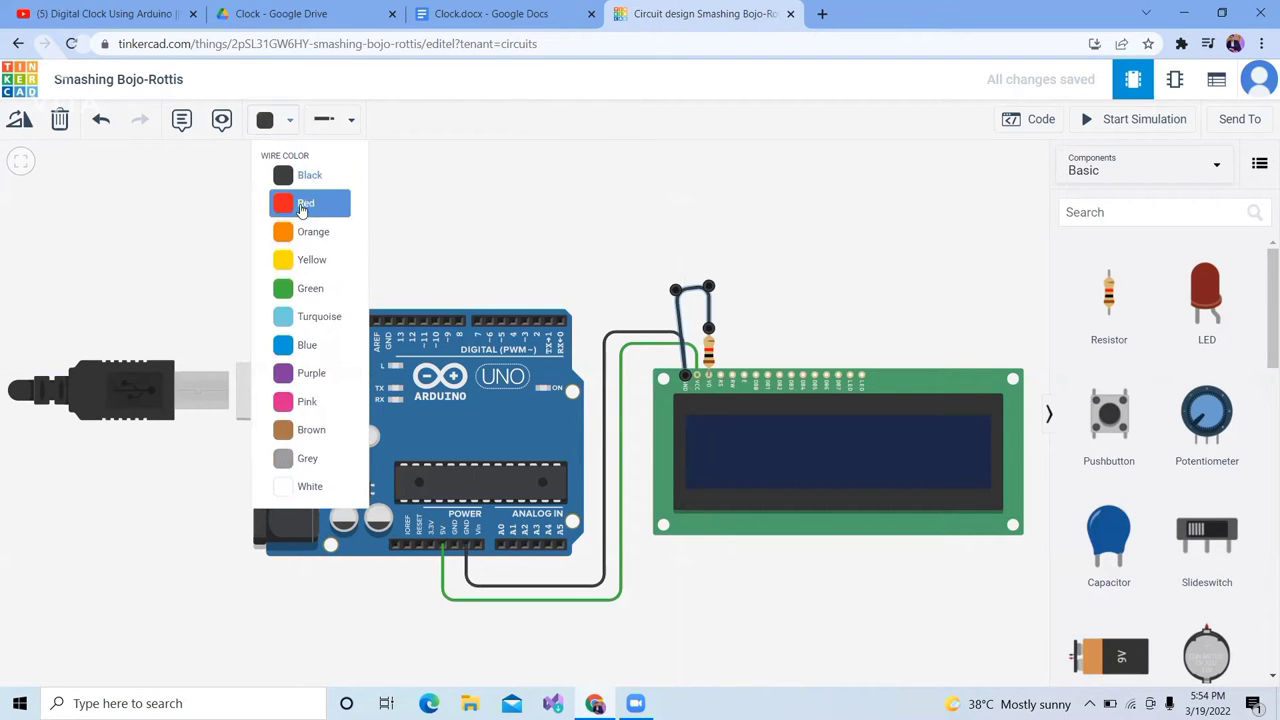
{"action": "left_click", "coordinate": [302, 233]}
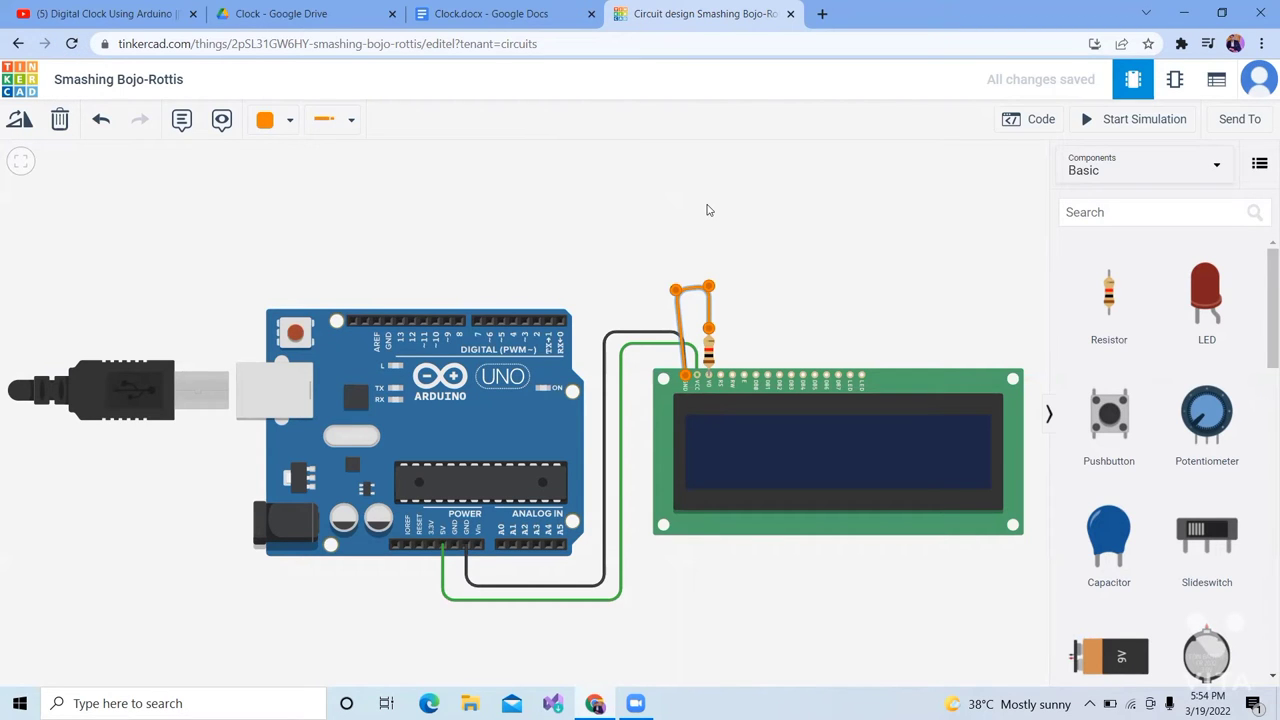
{"action": "left_click", "coordinate": [740, 225]}
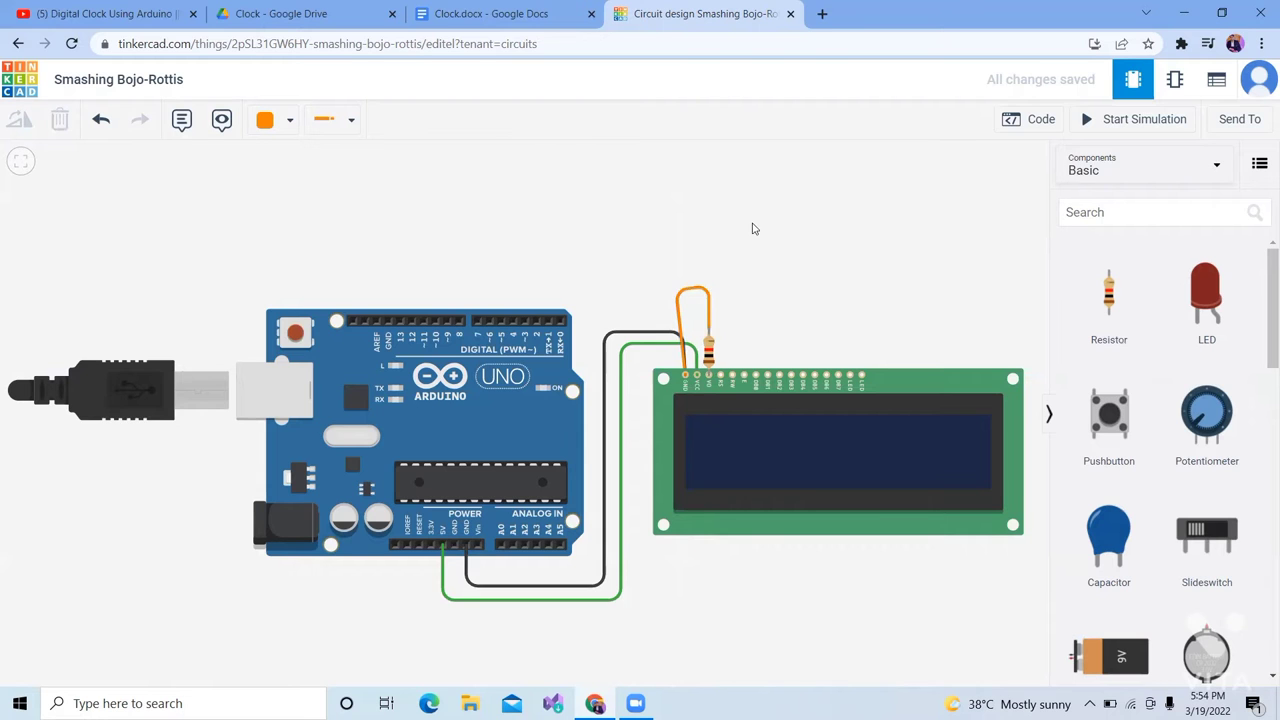
Step: Route an orange wire from the LCD's RS pin over the top to the Arduino's digital pin 2
{"action": "scroll", "coordinate": [743, 250], "scroll_direction": "up", "scroll_amount": 1}
{"action": "mouse_move", "coordinate": [743, 240]}
{"action": "left_mouse_down"}
{"action": "mouse_move", "coordinate": [723, 240]}
{"action": "mouse_move", "coordinate": [733, 231]}
{"action": "left_mouse_up"}
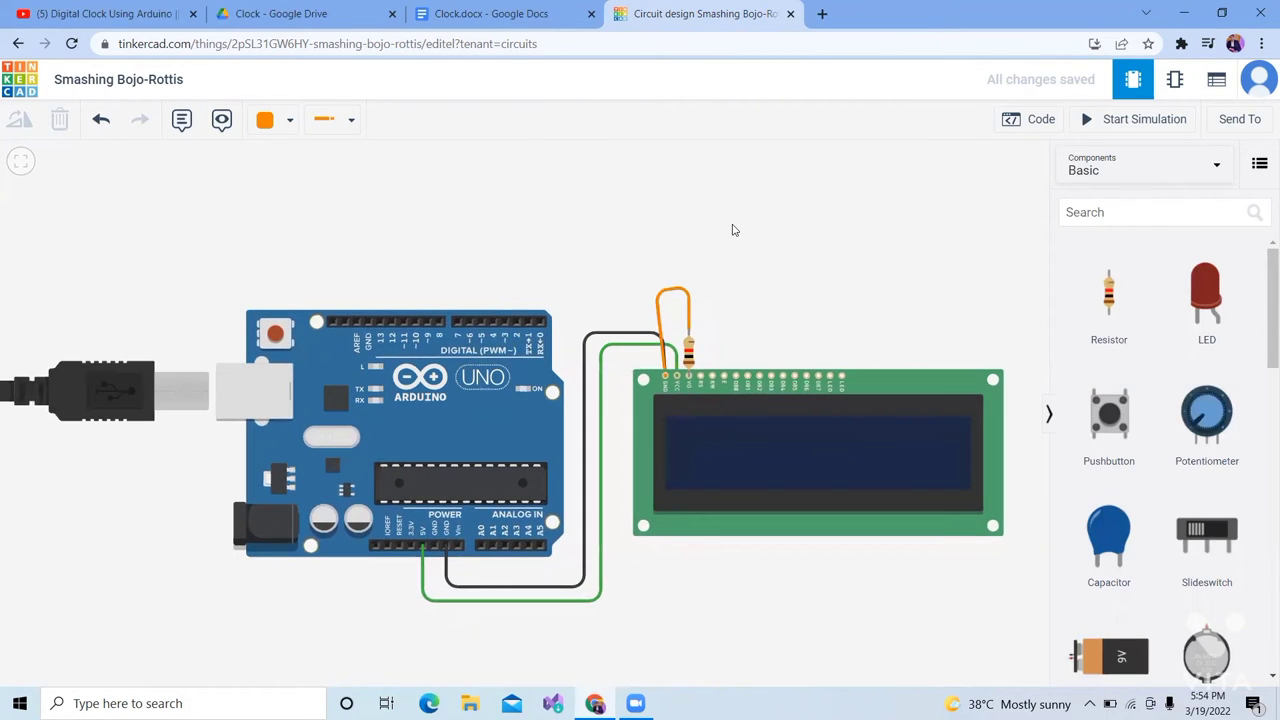
{"action": "left_click", "coordinate": [700, 378]}
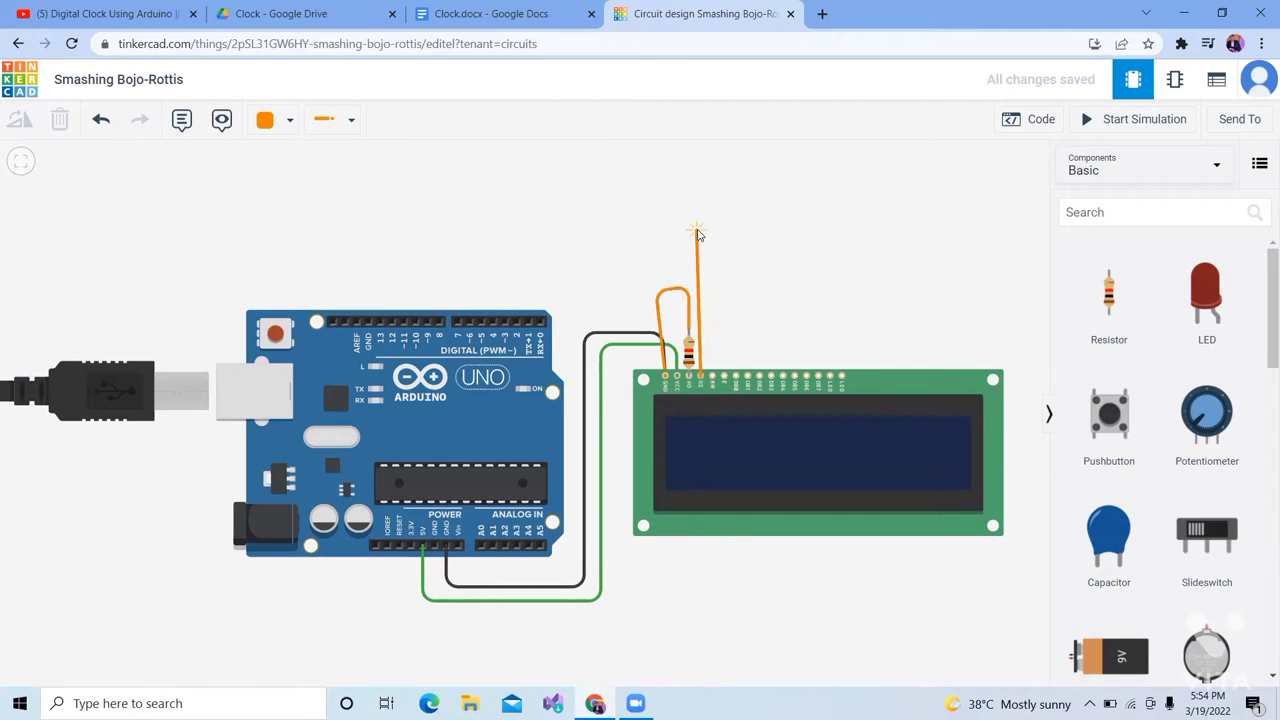
{"action": "left_click", "coordinate": [697, 231]}
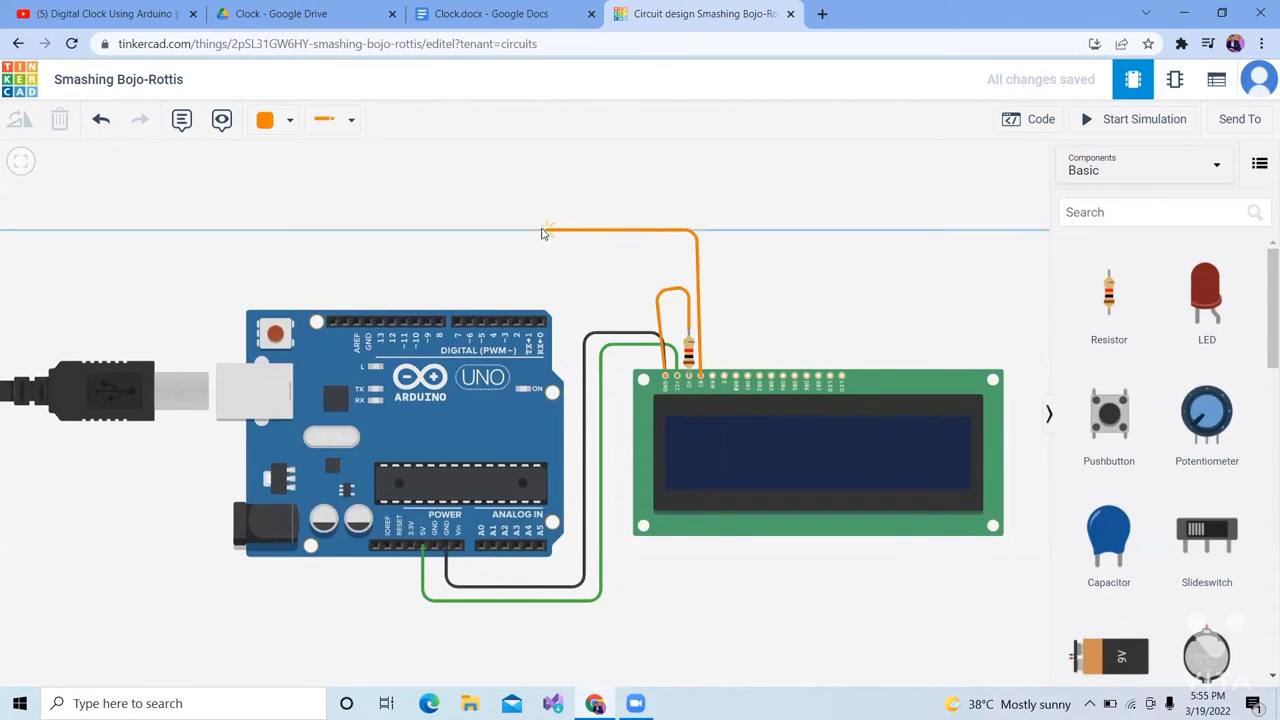
{"action": "left_click", "coordinate": [517, 231]}
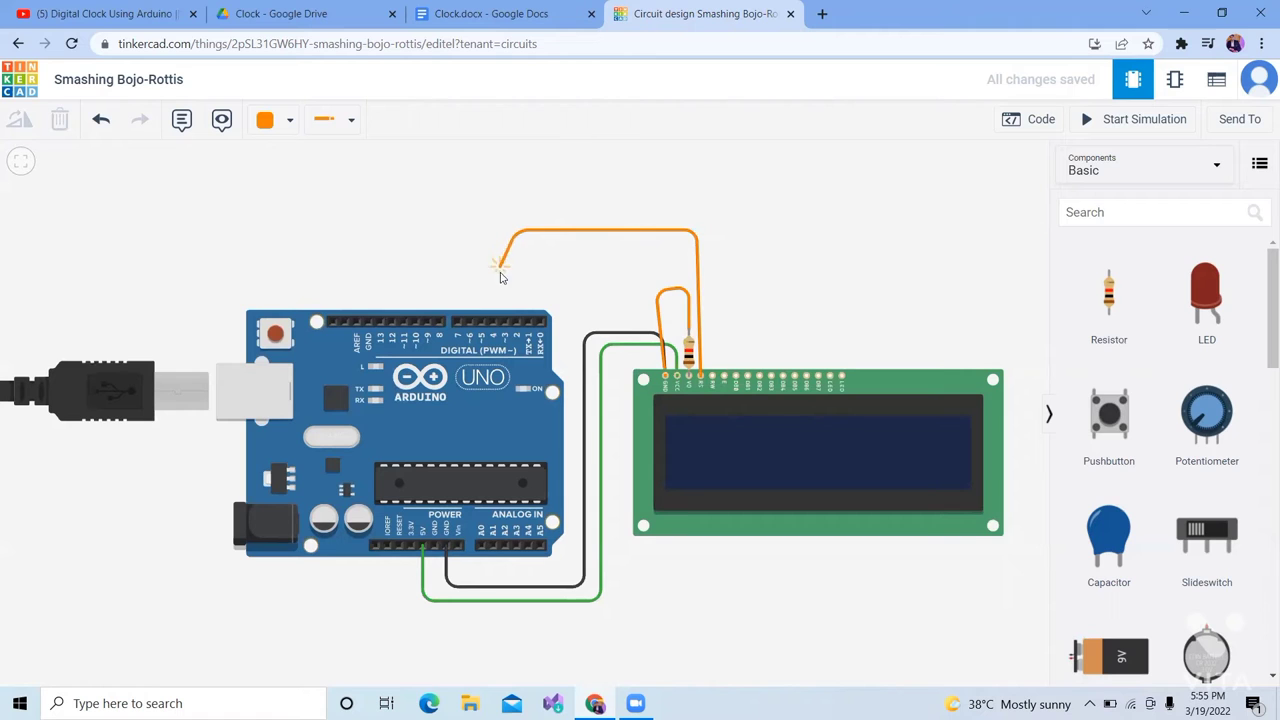
{"action": "left_click", "coordinate": [517, 322]}
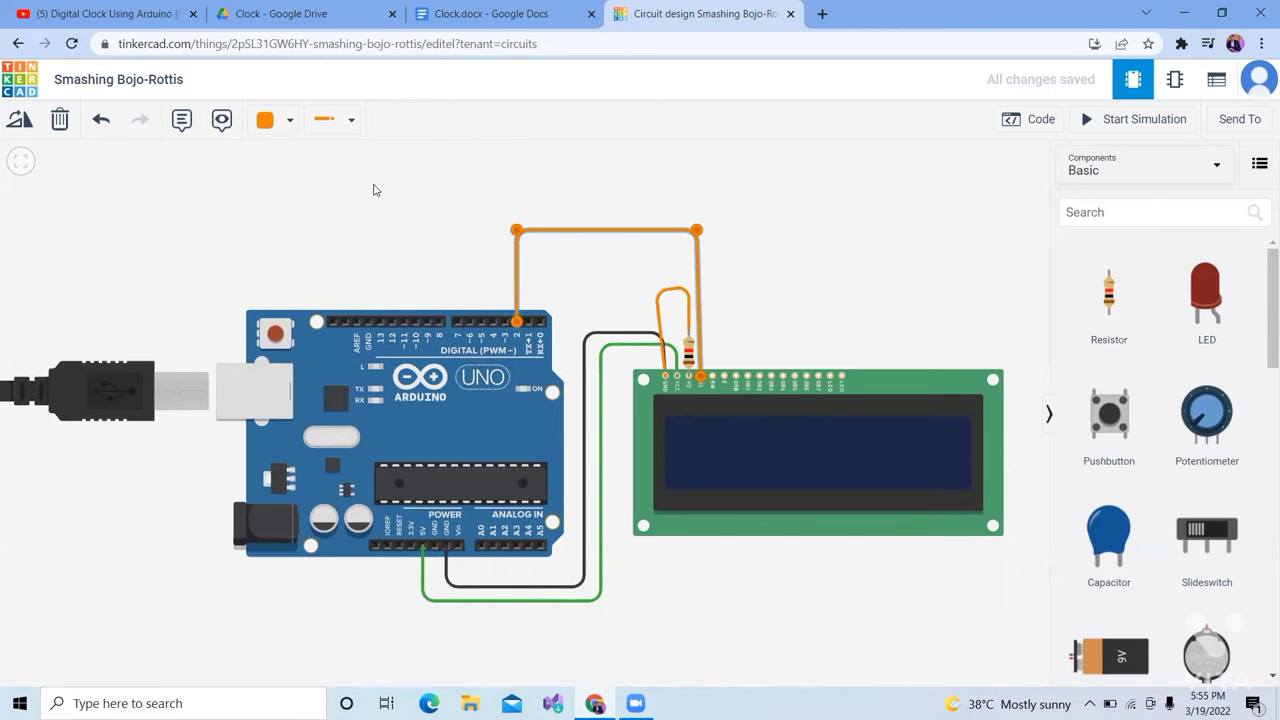
Step: Recolour the wire between the LCD's RS pin and the Arduino's digital pin 2 to yellow
{"action": "left_click", "coordinate": [272, 121]}
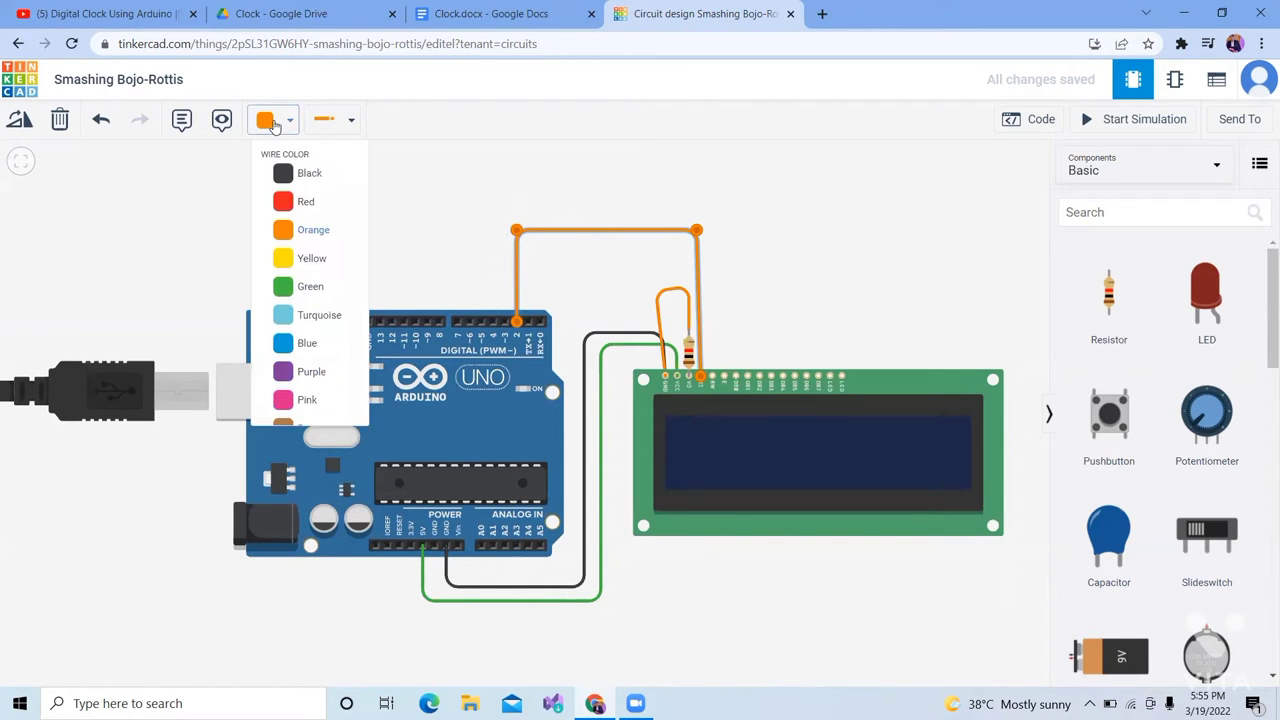
{"action": "left_click", "coordinate": [300, 258]}
{"action": "left_click", "coordinate": [380, 248]}
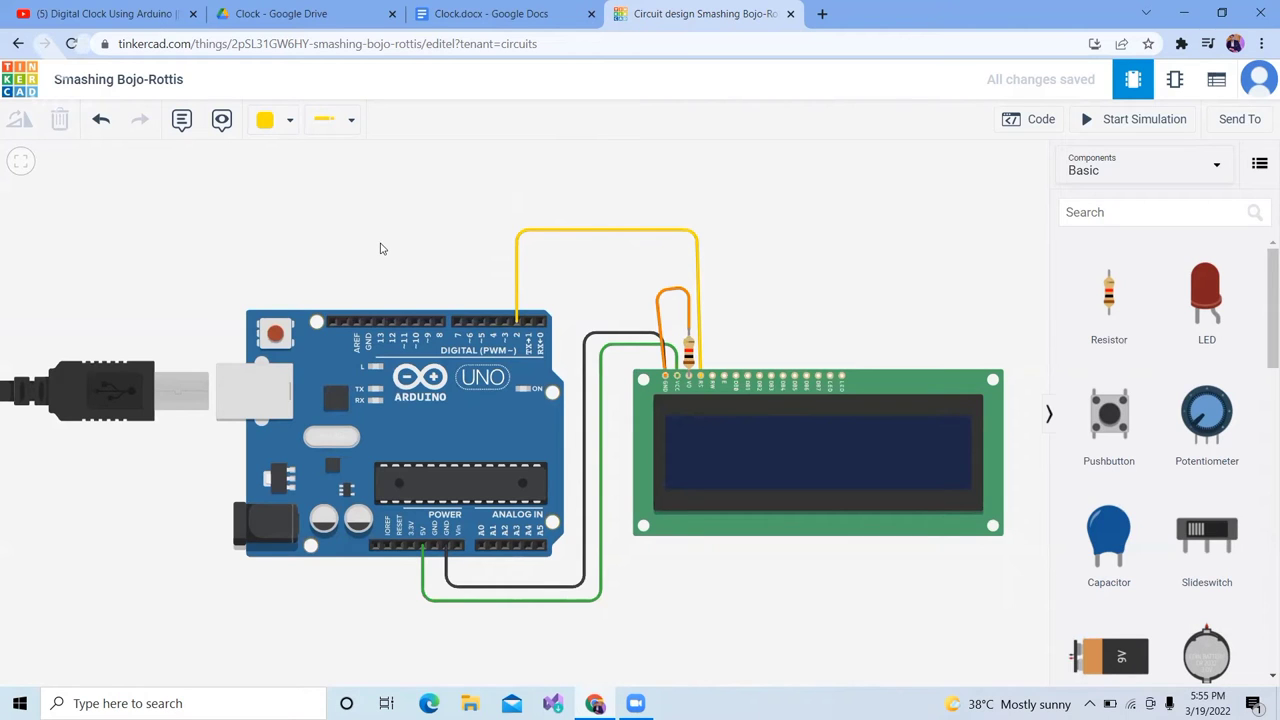
Step: Route a wire from the LCD's RW pin over the resistor loop to the LCD's GND pin and colour it purple
{"action": "left_click", "coordinate": [712, 377]}
{"action": "left_click", "coordinate": [712, 275]}
{"action": "left_click", "coordinate": [651, 276]}
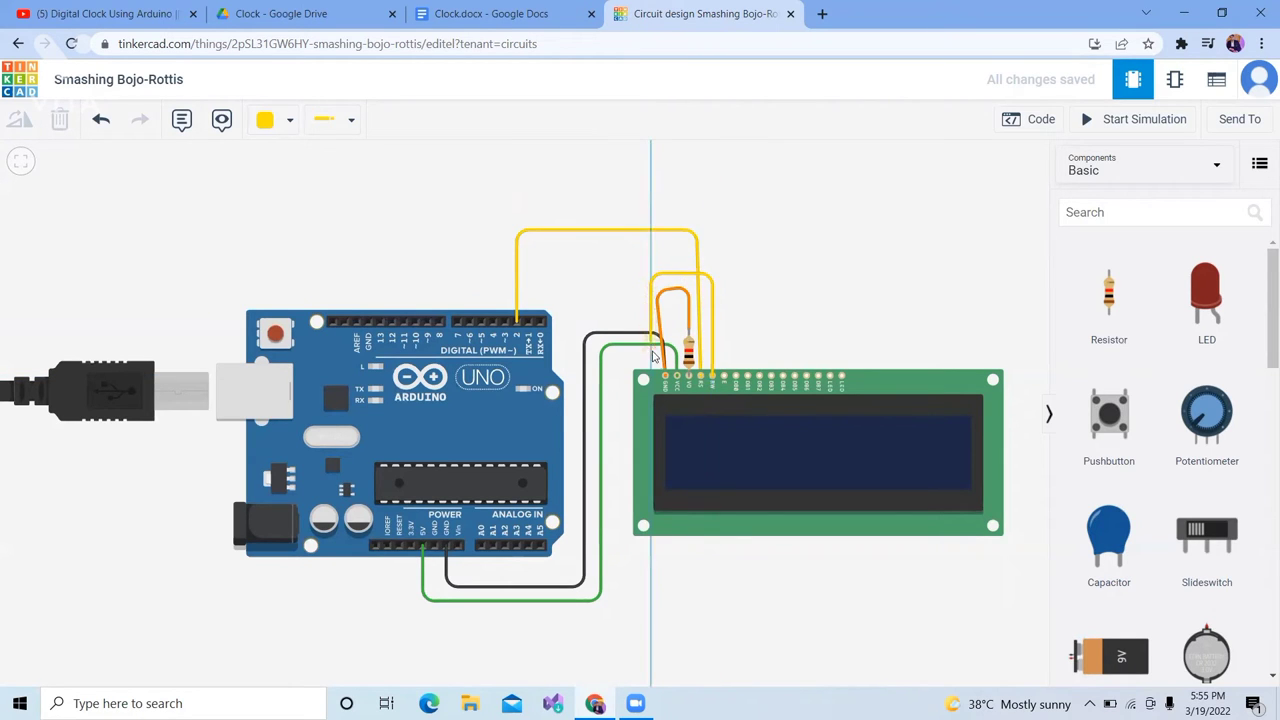
{"action": "left_click", "coordinate": [667, 378]}
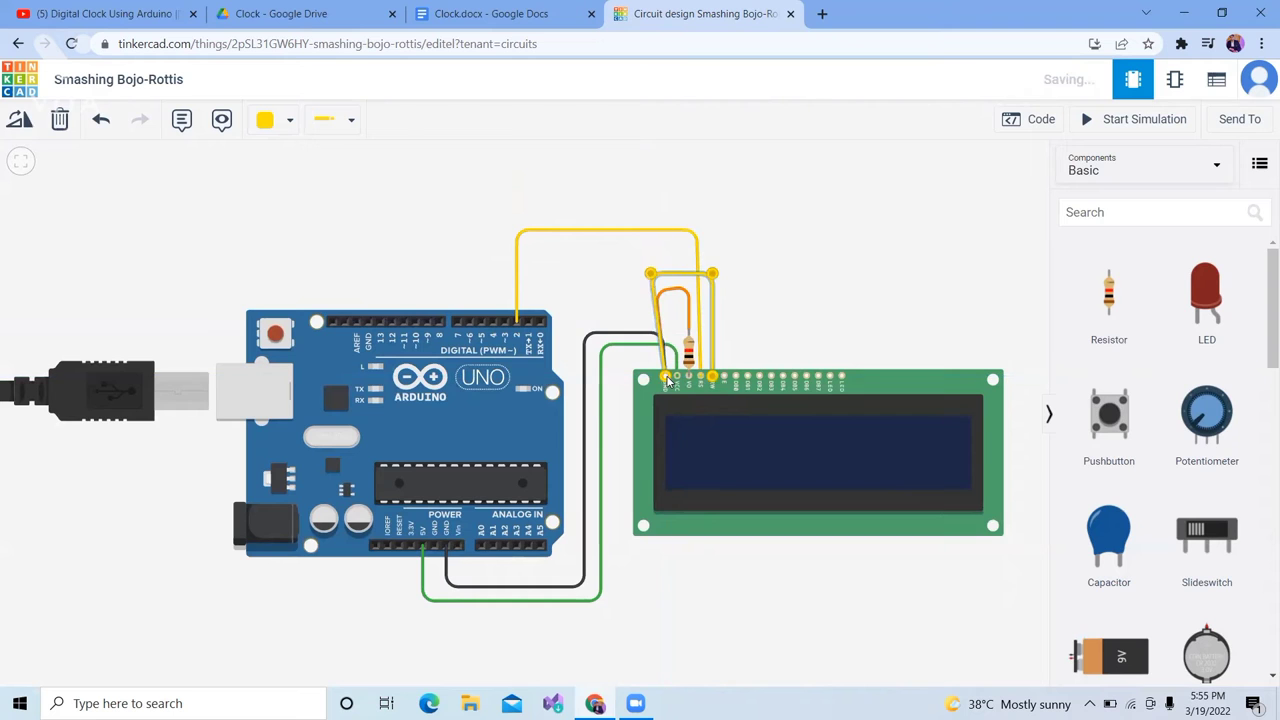
{"action": "left_click", "coordinate": [277, 130]}
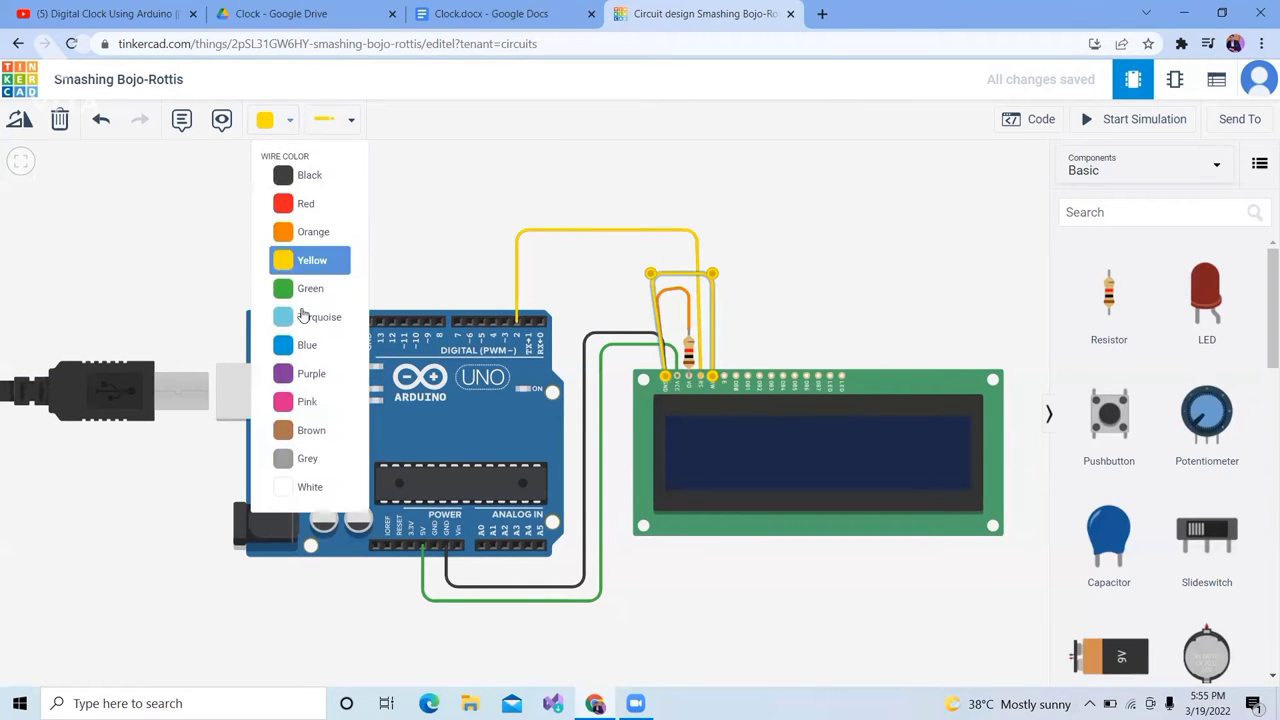
{"action": "left_click", "coordinate": [295, 371]}
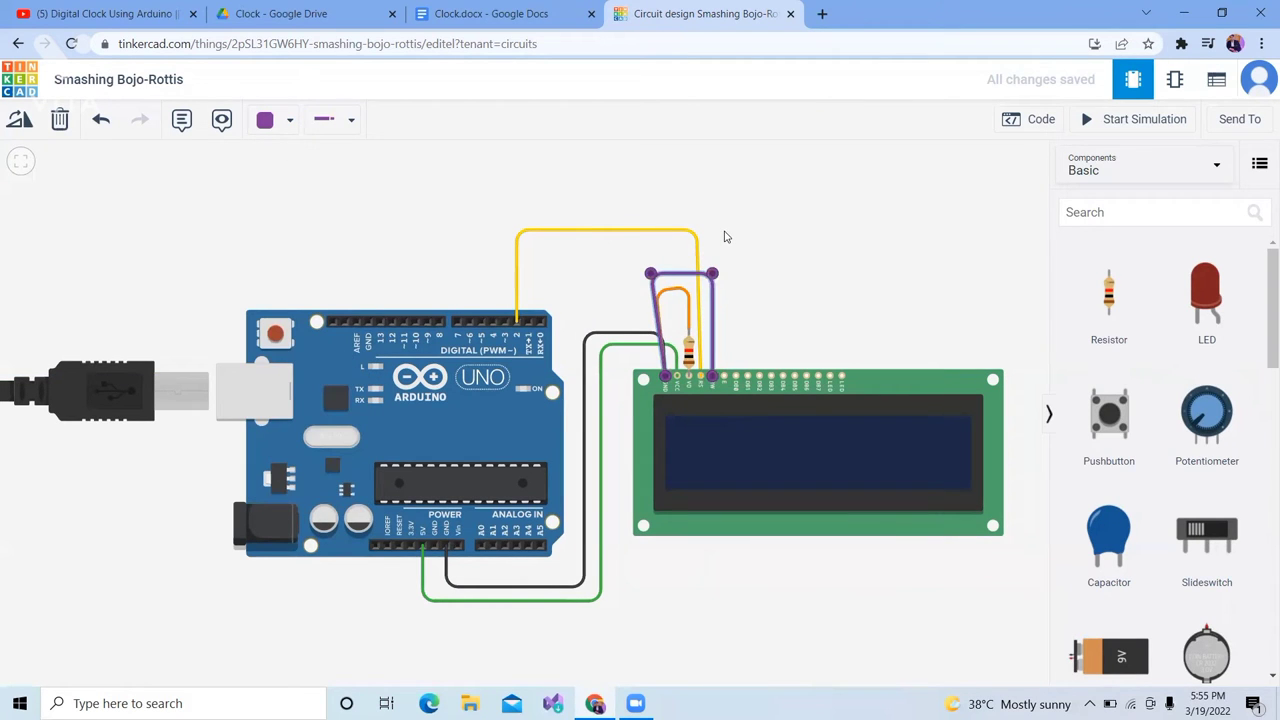
{"action": "left_click", "coordinate": [726, 237]}
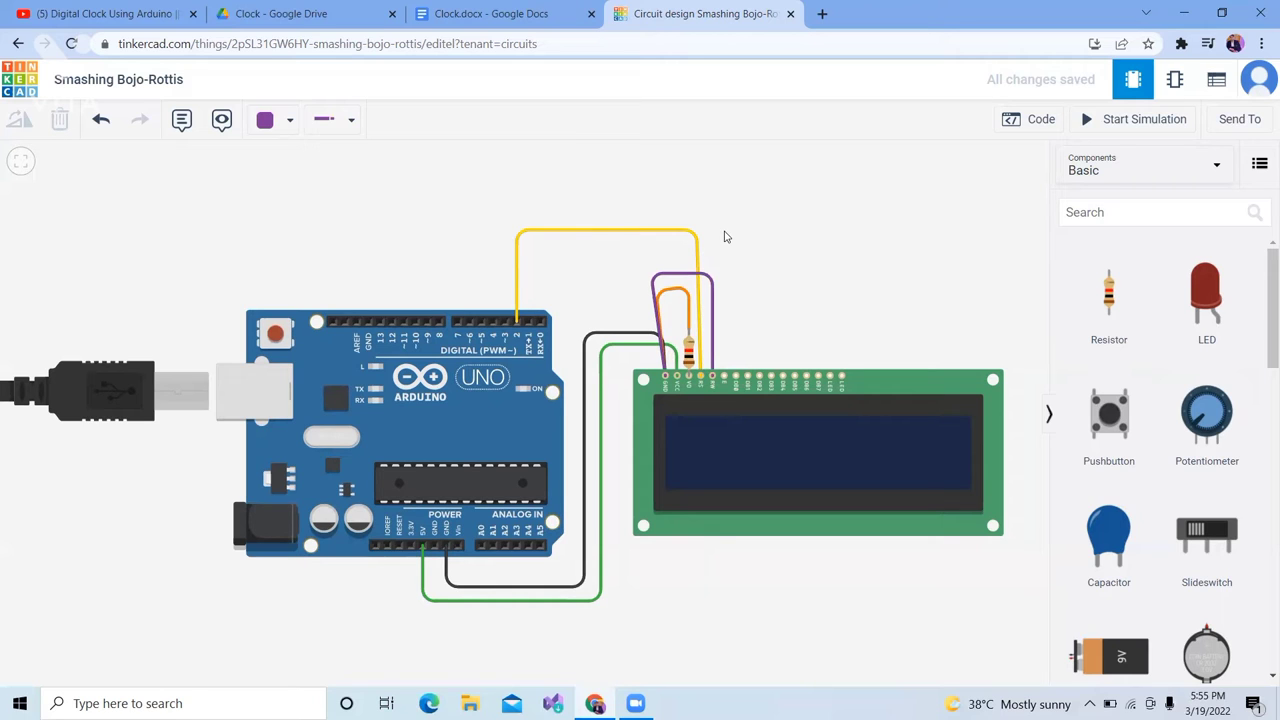
Step: Route a wire from the LCD's E pin above the yellow wire to the Arduino's digital pin 3 and colour it red
{"action": "left_click", "coordinate": [724, 377]}
{"action": "left_click", "coordinate": [724, 190]}
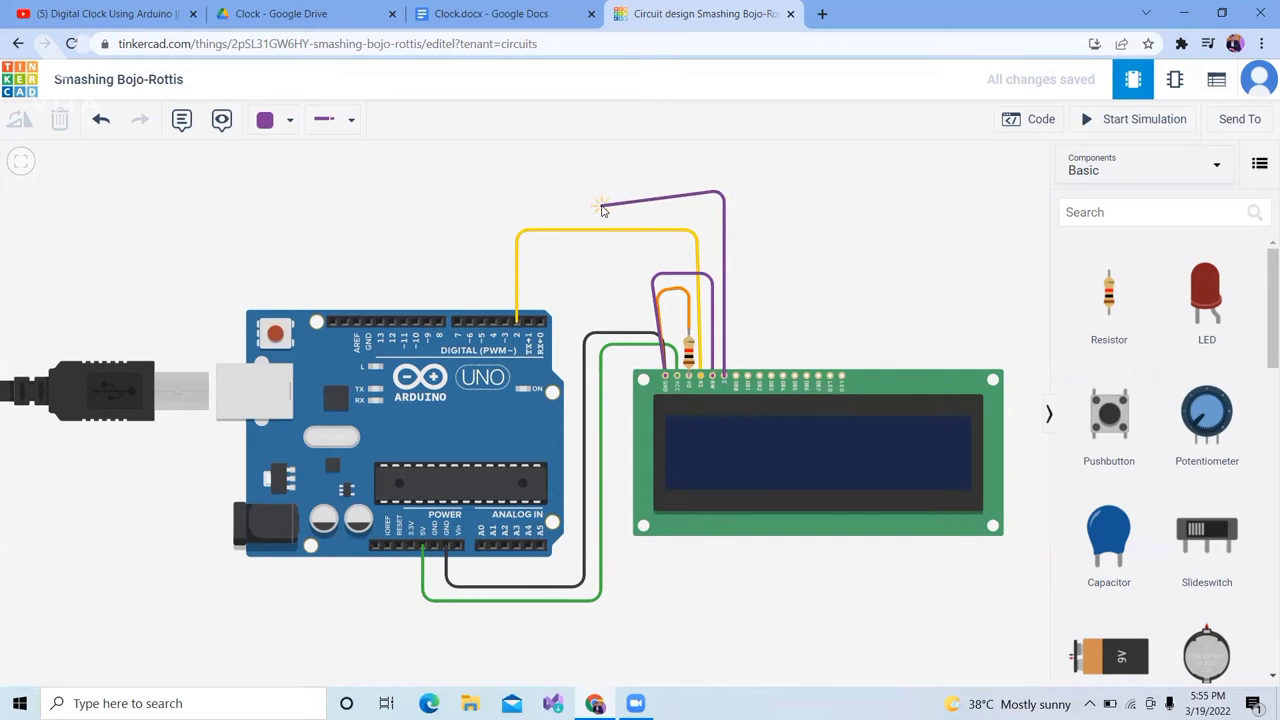
{"action": "left_click", "coordinate": [500, 190]}
{"action": "left_click", "coordinate": [505, 322]}
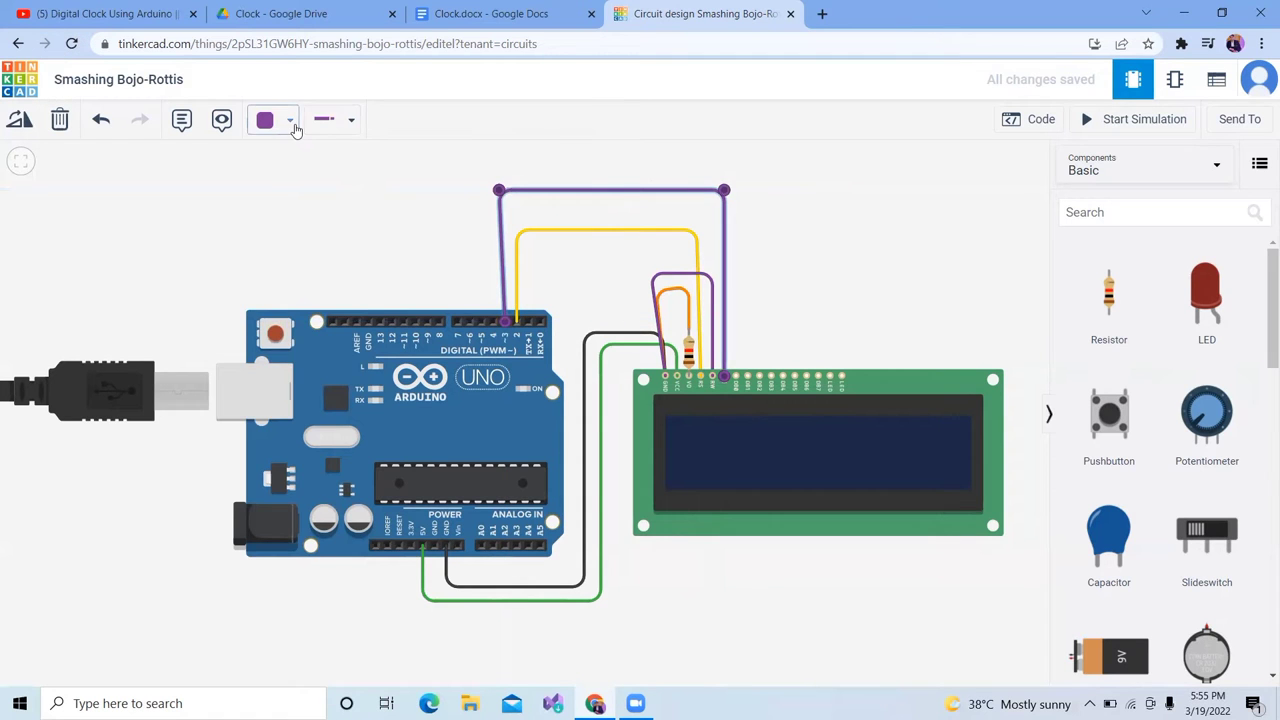
{"action": "left_click", "coordinate": [293, 125]}
{"action": "left_click", "coordinate": [289, 203]}
{"action": "left_click", "coordinate": [380, 181]}
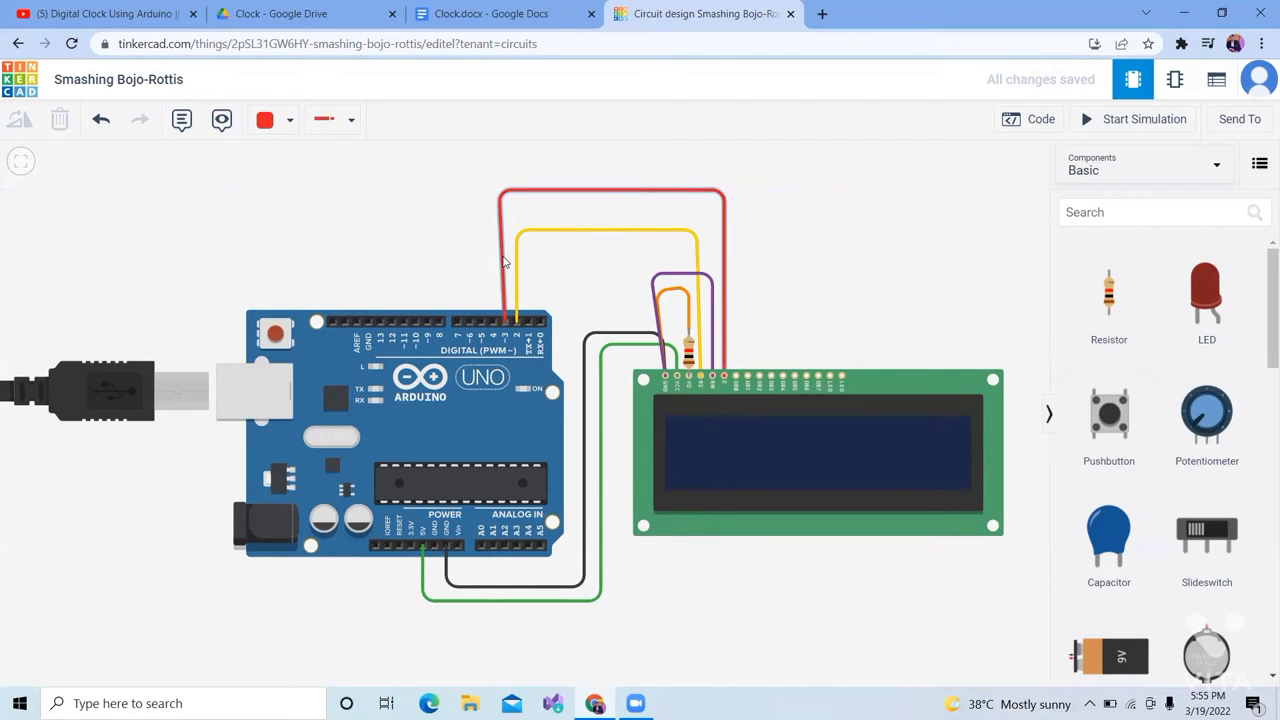
Step: Route a wire from the LCD's DB4 pin above the red wire to the Arduino's digital pin 4 and colour it orange
{"action": "left_click", "coordinate": [783, 378]}
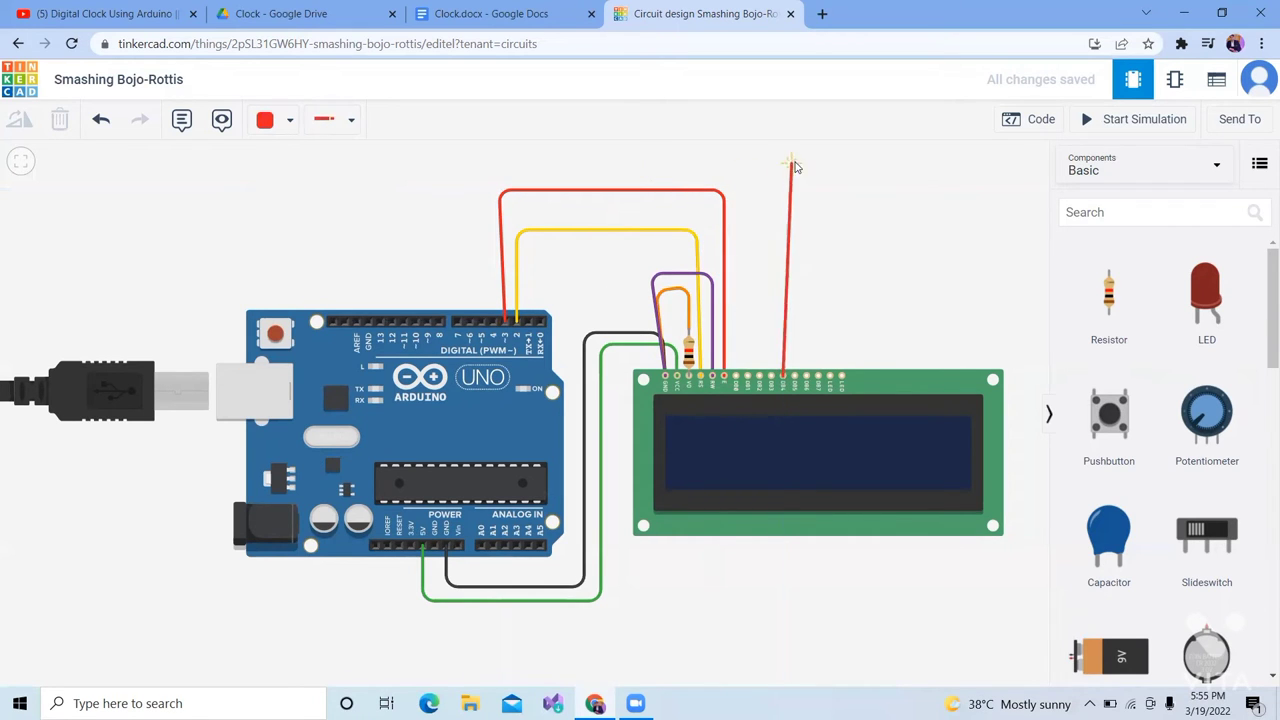
{"action": "left_click", "coordinate": [783, 160]}
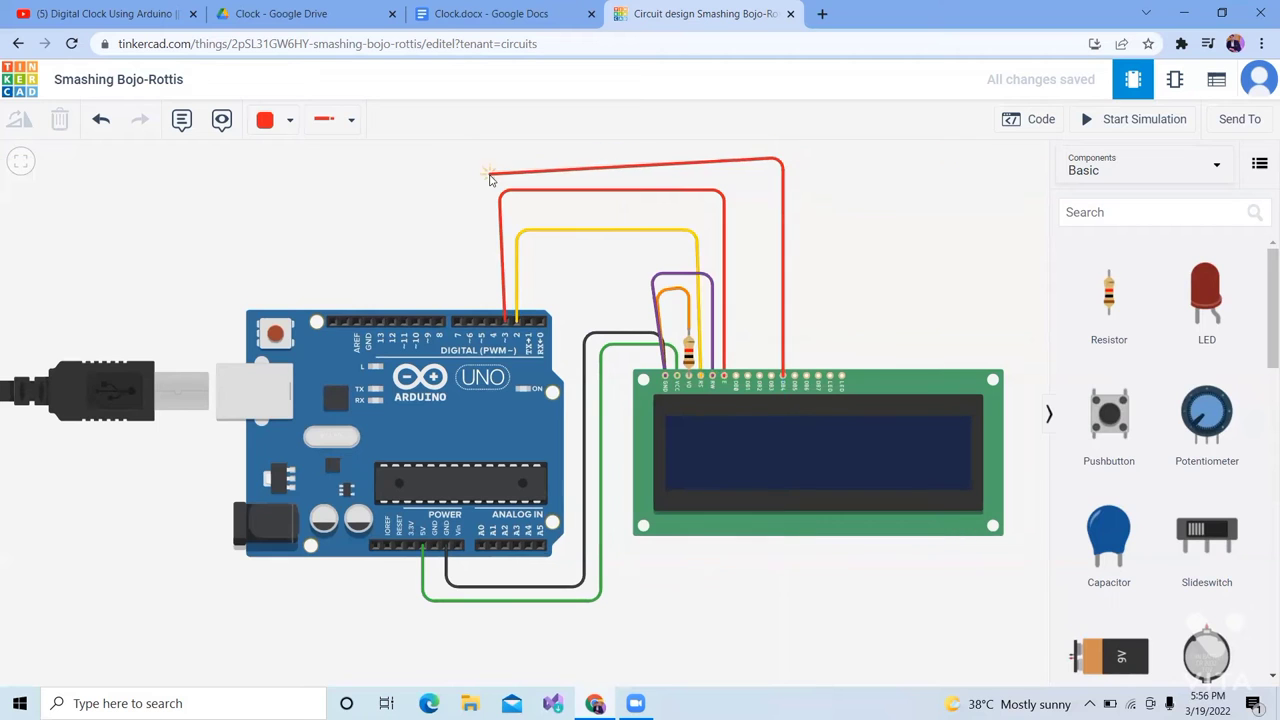
{"action": "left_click", "coordinate": [481, 168]}
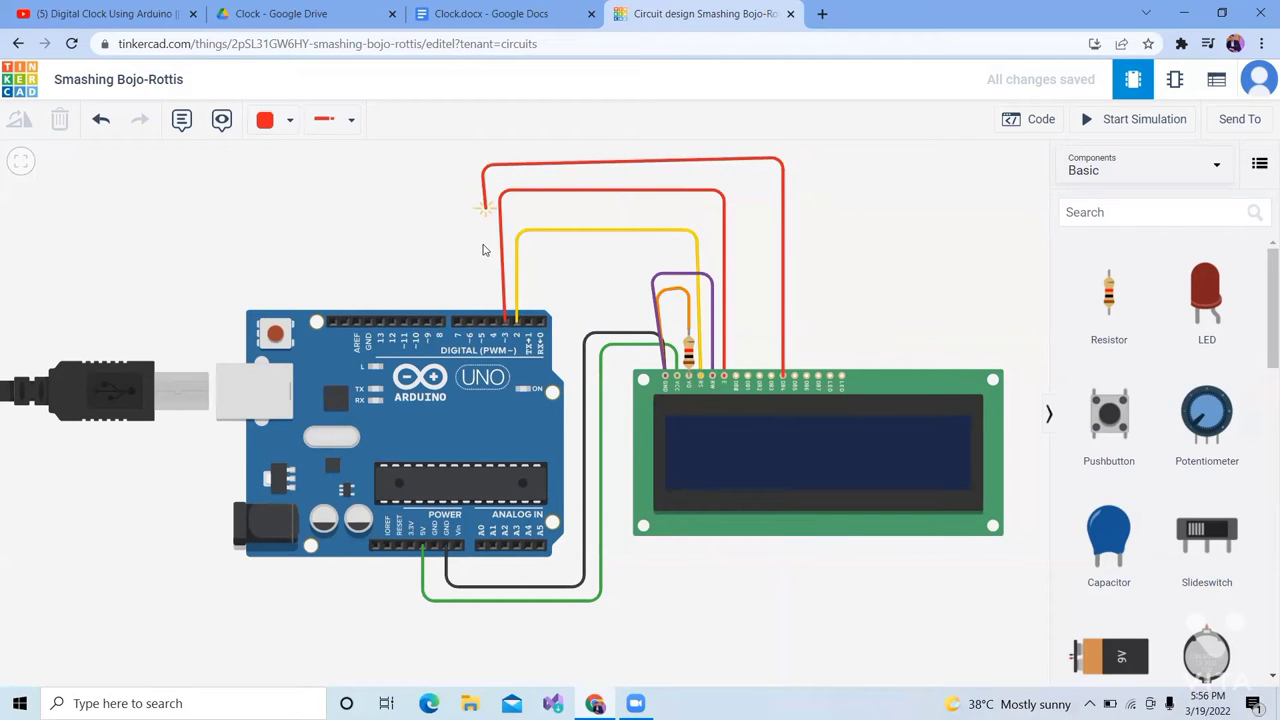
{"action": "left_click", "coordinate": [493, 324]}
{"action": "left_click", "coordinate": [428, 251]}
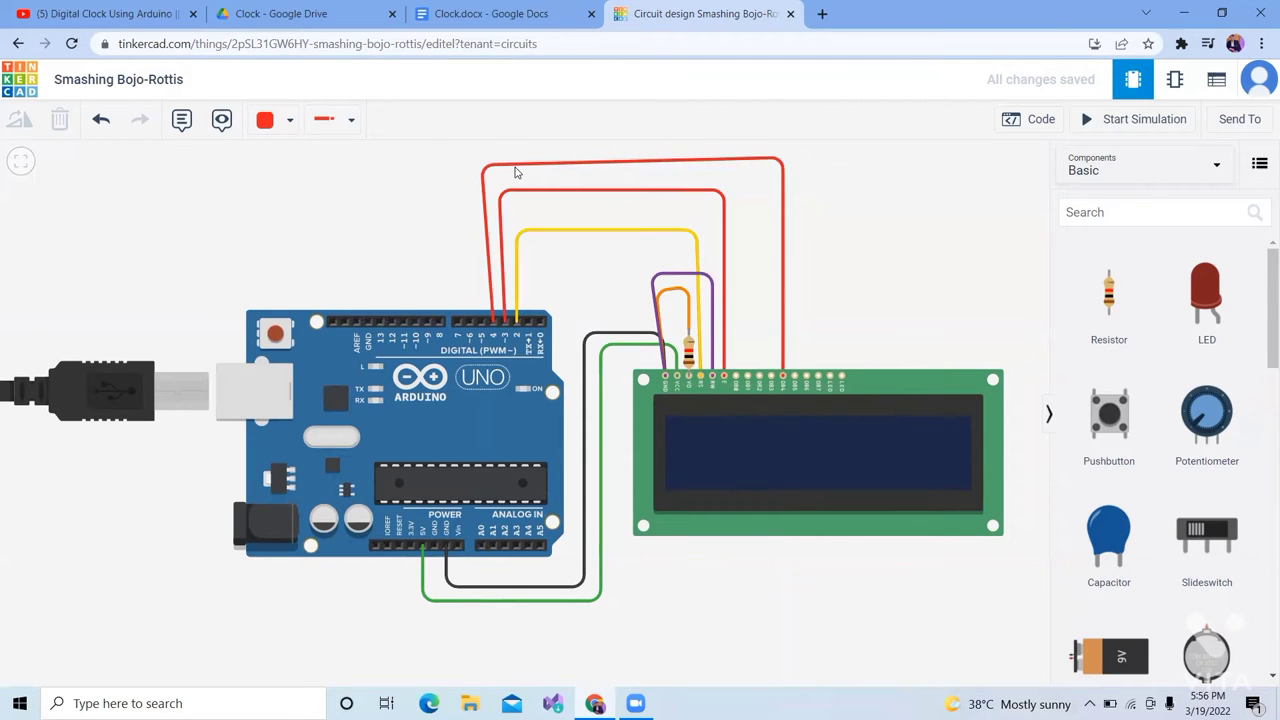
{"action": "left_click_drag", "start_coordinate": [516, 172], "coordinate": [510, 166]}
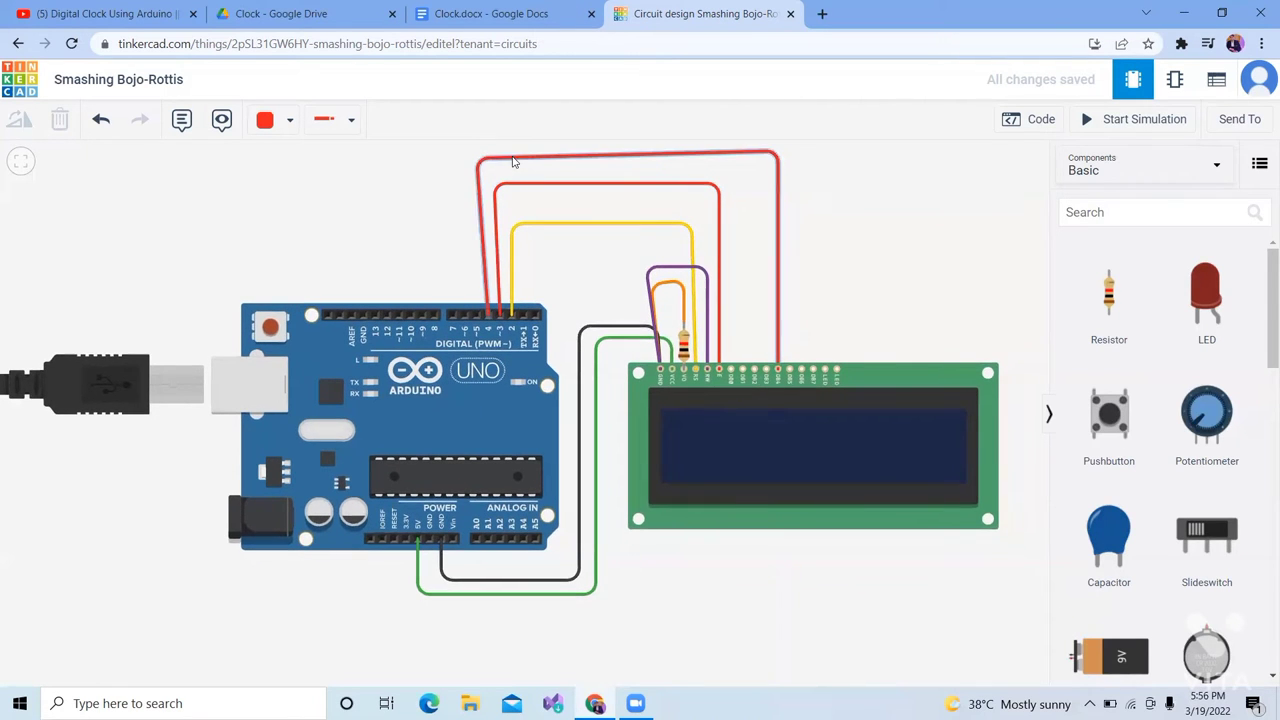
{"action": "left_click", "coordinate": [514, 160]}
{"action": "left_click", "coordinate": [289, 121]}
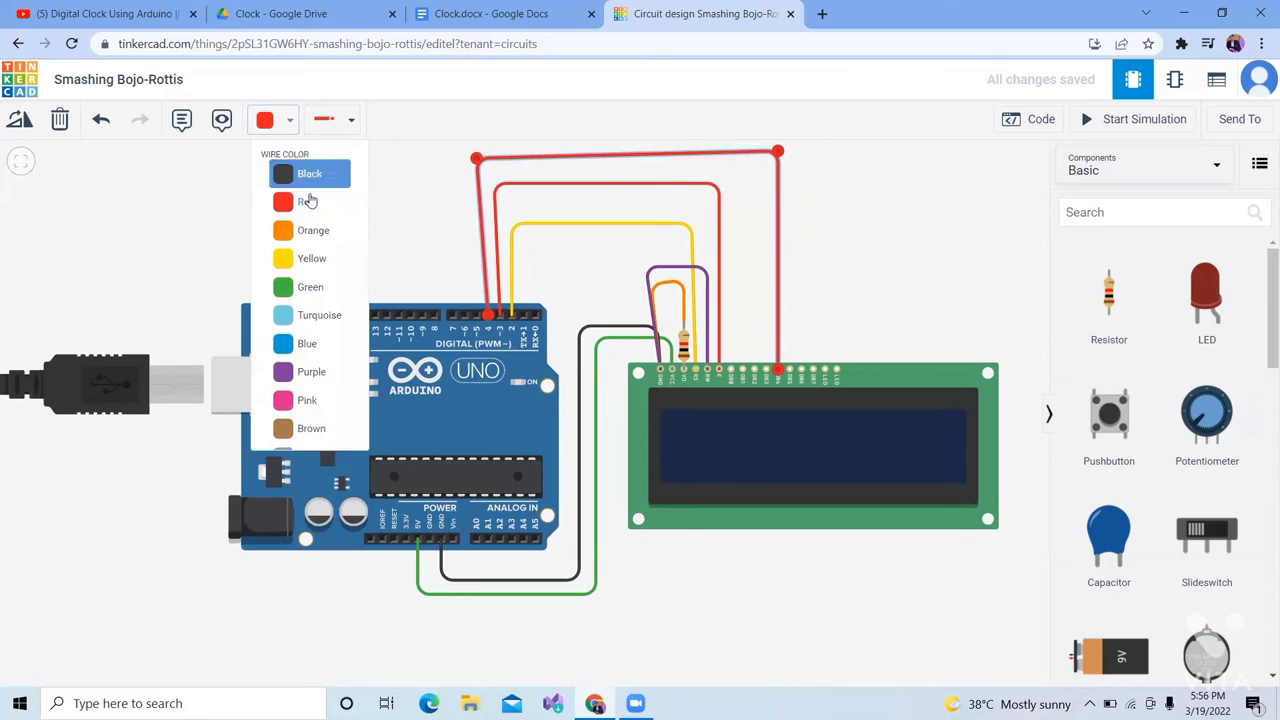
{"action": "left_click", "coordinate": [313, 230]}
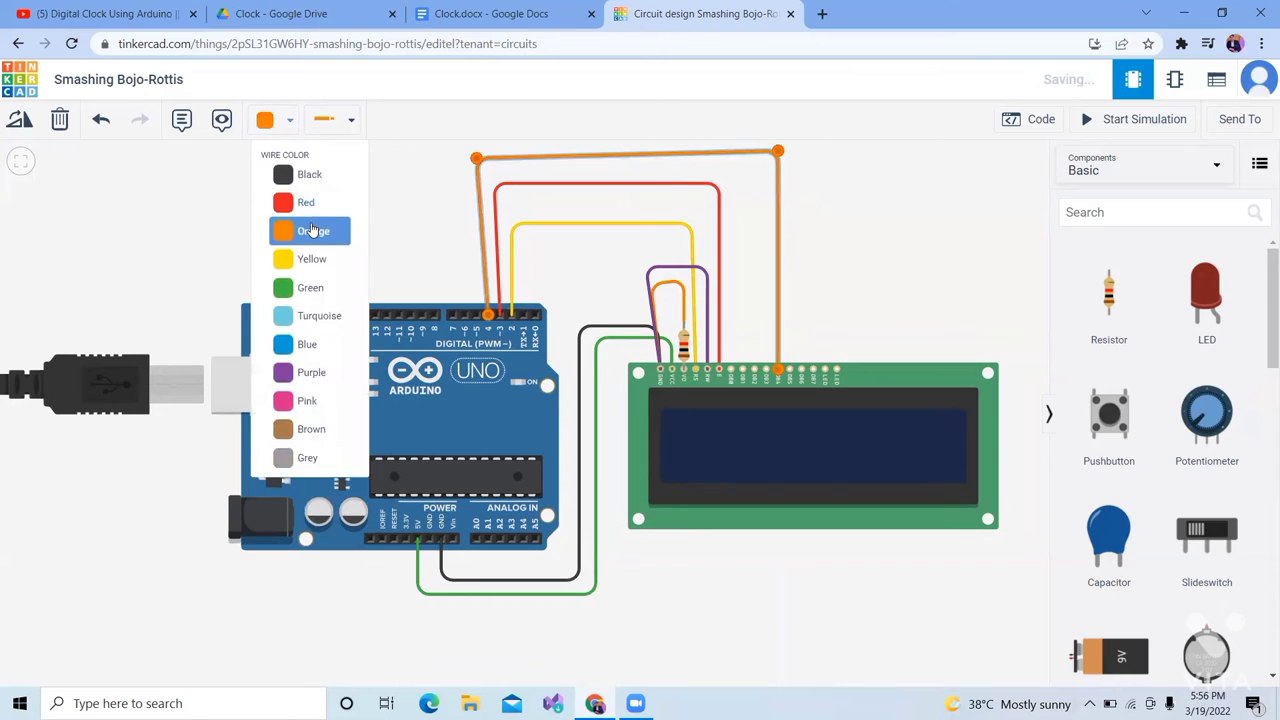
Step: Route a wire from the LCD's DB5 pin over the top to the Arduino's digital pin 5 and colour it black
{"action": "left_click", "coordinate": [790, 372]}
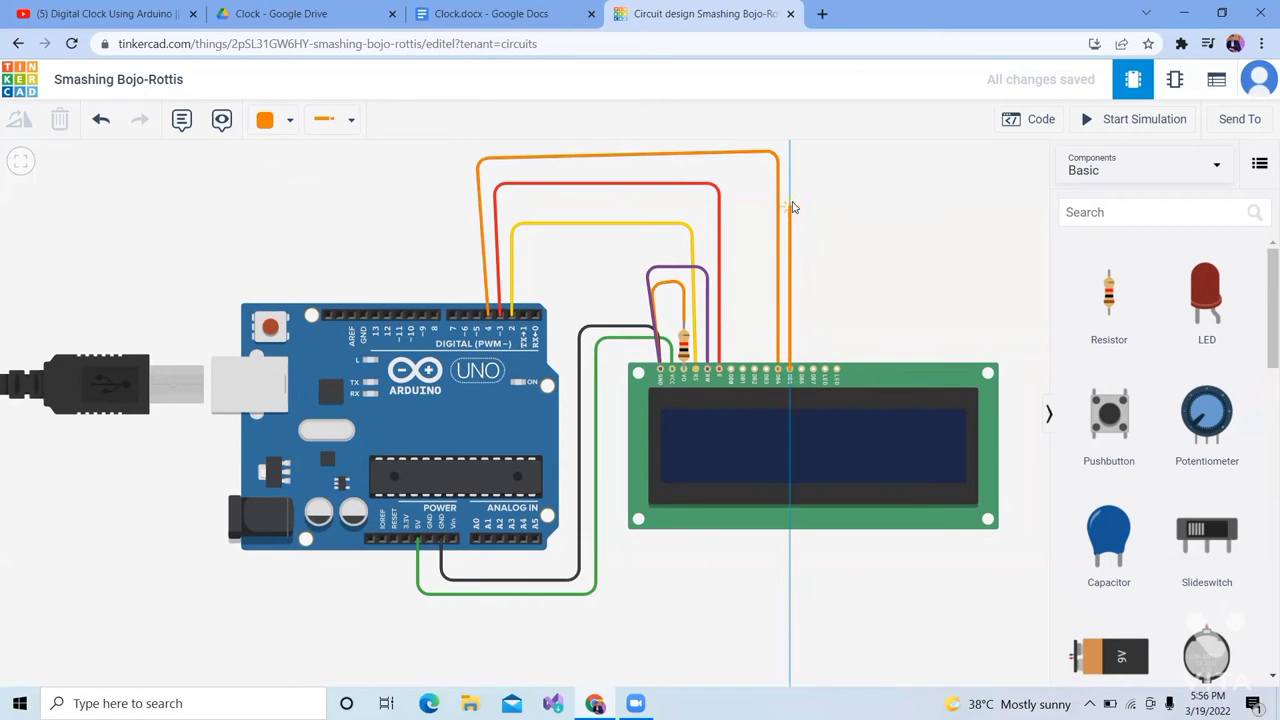
{"action": "left_click", "coordinate": [790, 163]}
{"action": "left_click", "coordinate": [467, 164]}
{"action": "left_click", "coordinate": [476, 315]}
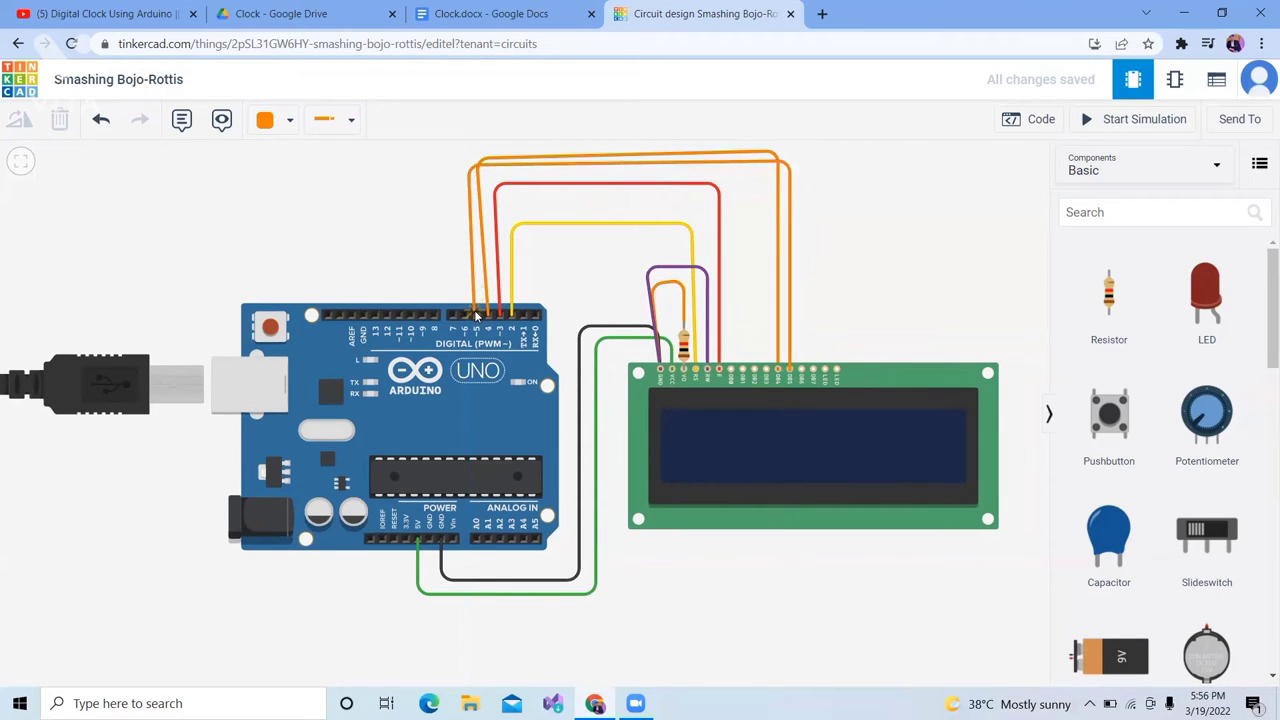
{"action": "left_click", "coordinate": [472, 282]}
{"action": "left_click", "coordinate": [289, 121]}
{"action": "left_click", "coordinate": [286, 174]}
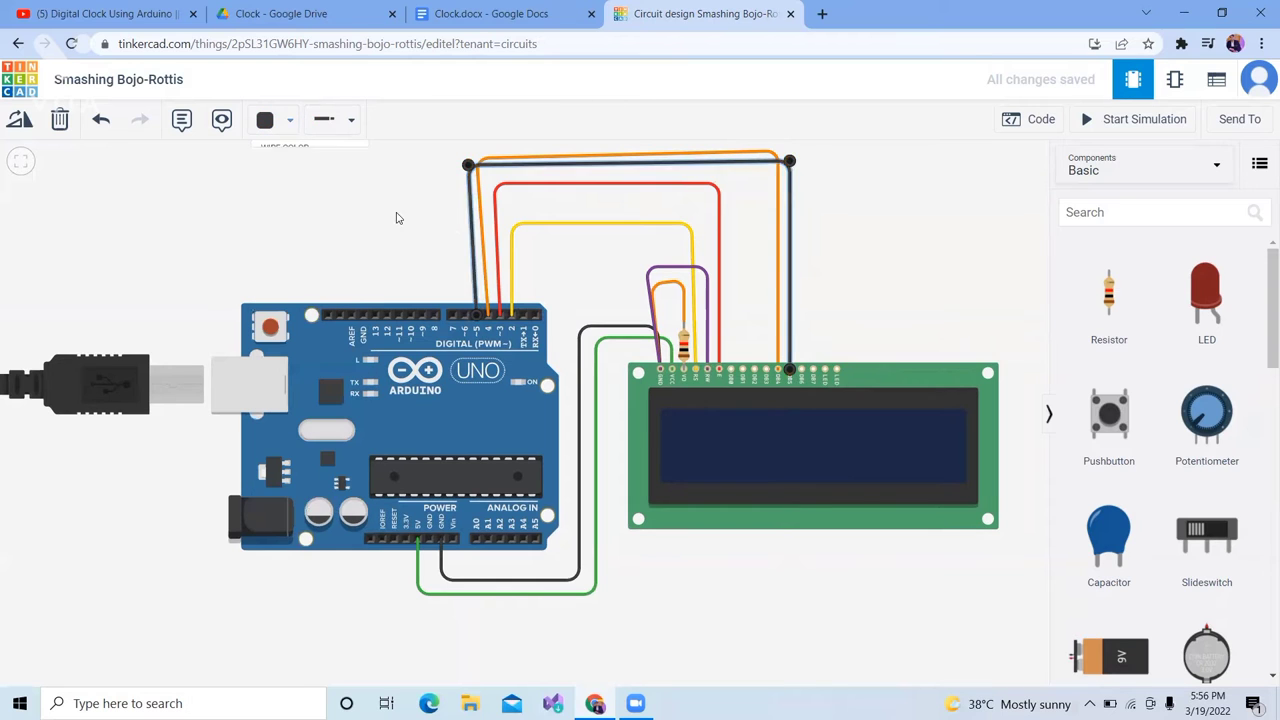
{"action": "left_click", "coordinate": [412, 230]}
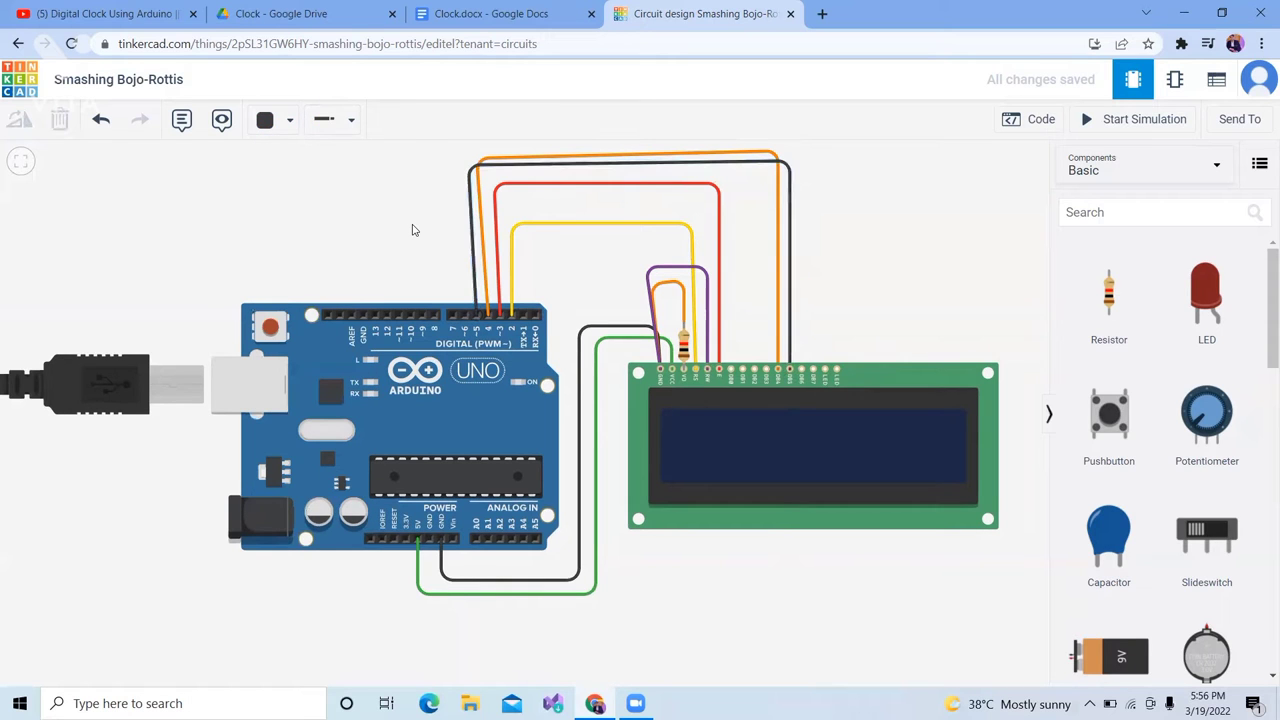
Step: Route a wire from the LCD's DB6 pin over the top to the Arduino's digital pin 6 and colour it turquoise
{"action": "left_click", "coordinate": [801, 370]}
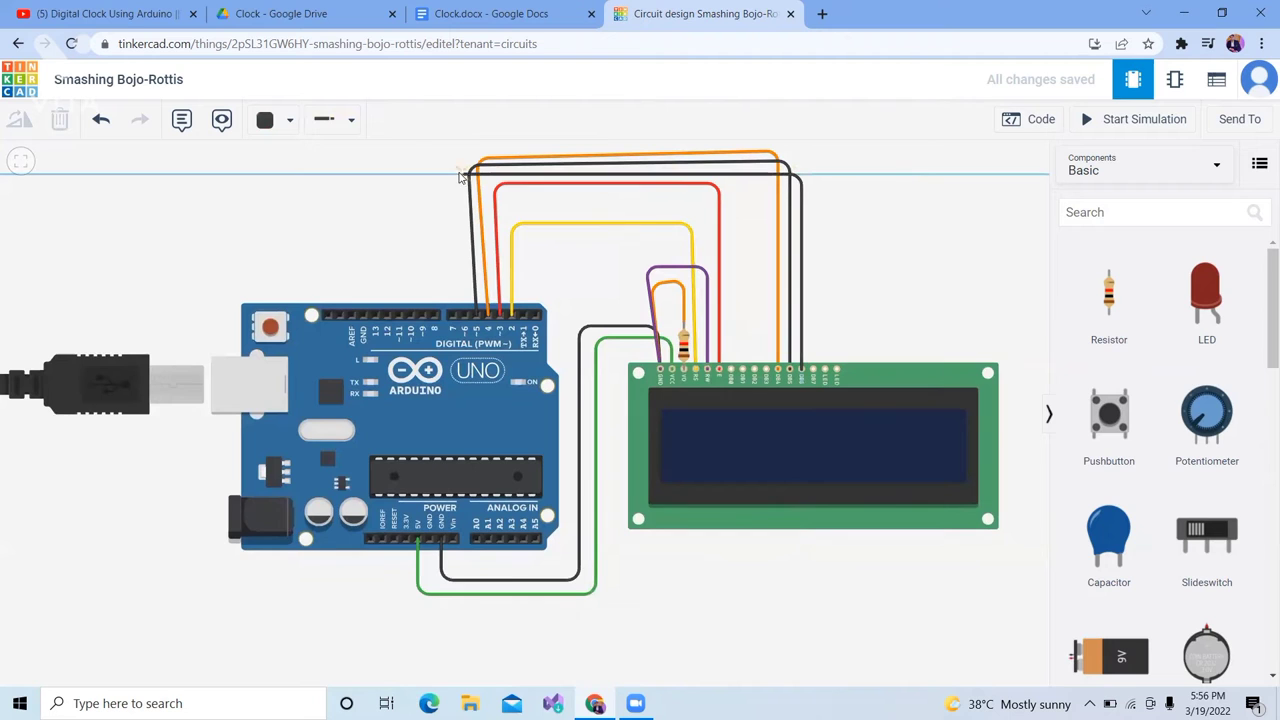
{"action": "left_click", "coordinate": [456, 176]}
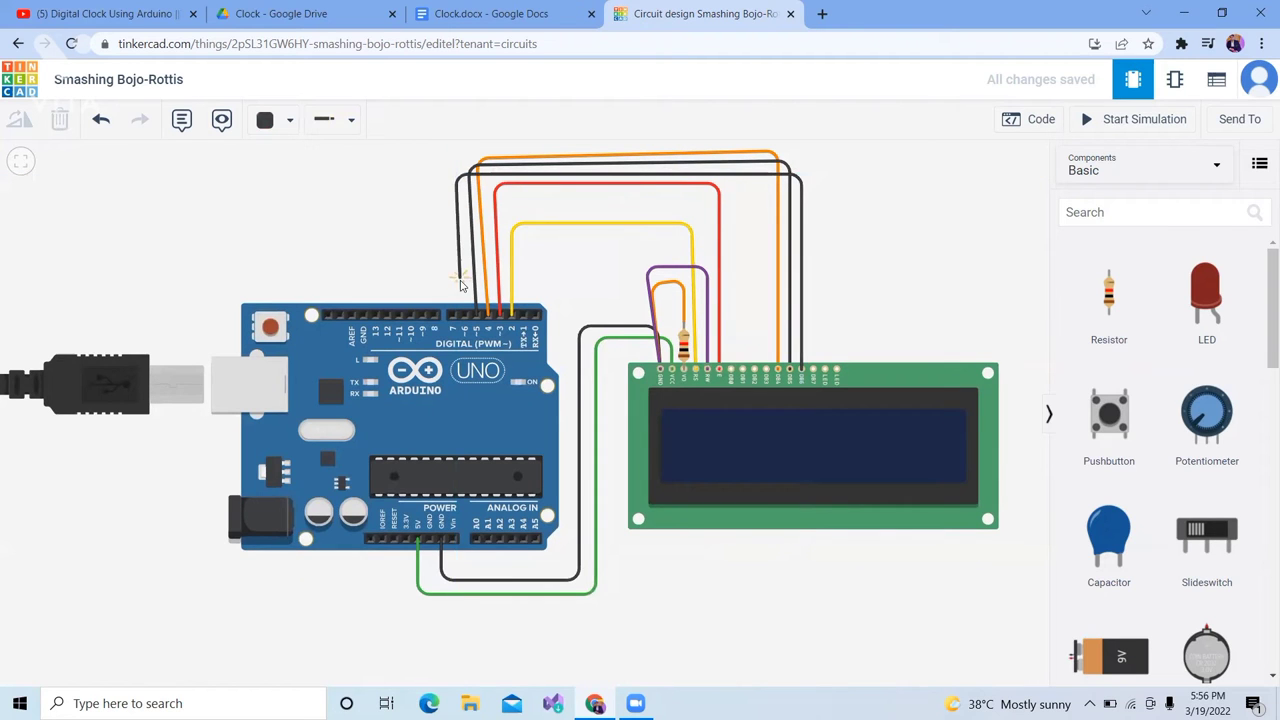
{"action": "left_click", "coordinate": [466, 316]}
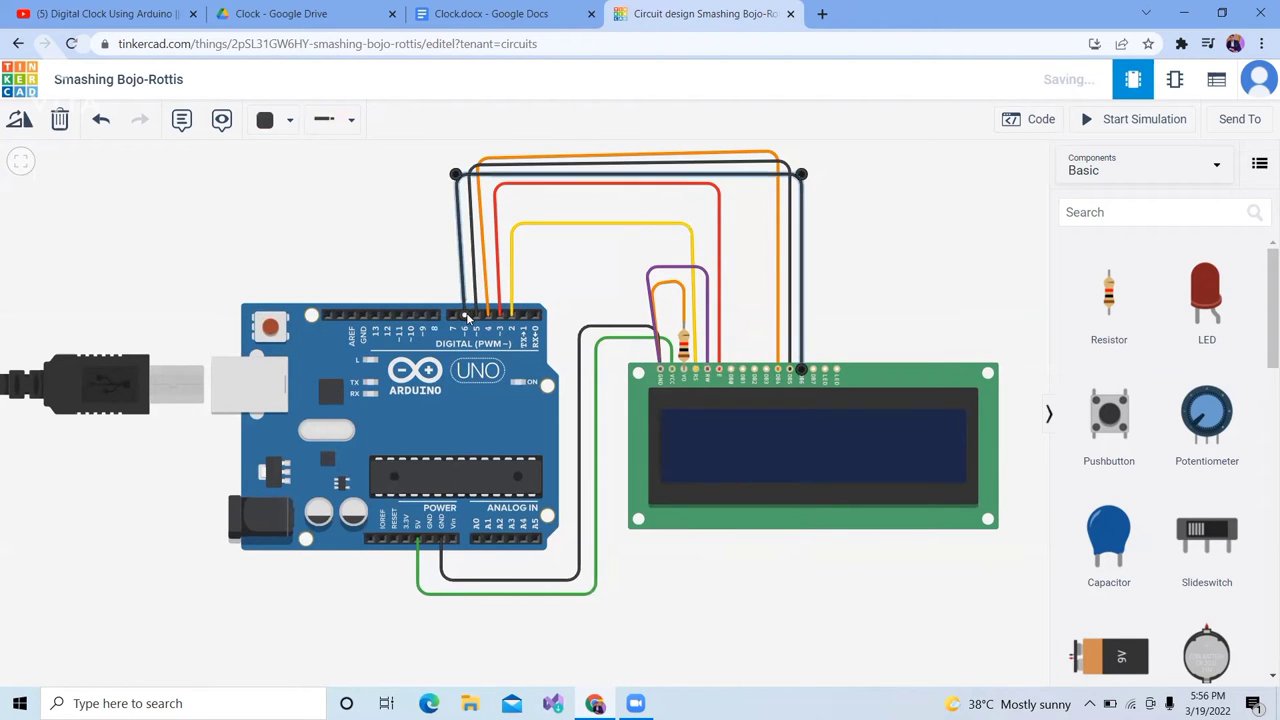
{"action": "left_click", "coordinate": [285, 120]}
{"action": "left_click", "coordinate": [316, 314]}
{"action": "left_click", "coordinate": [195, 231]}
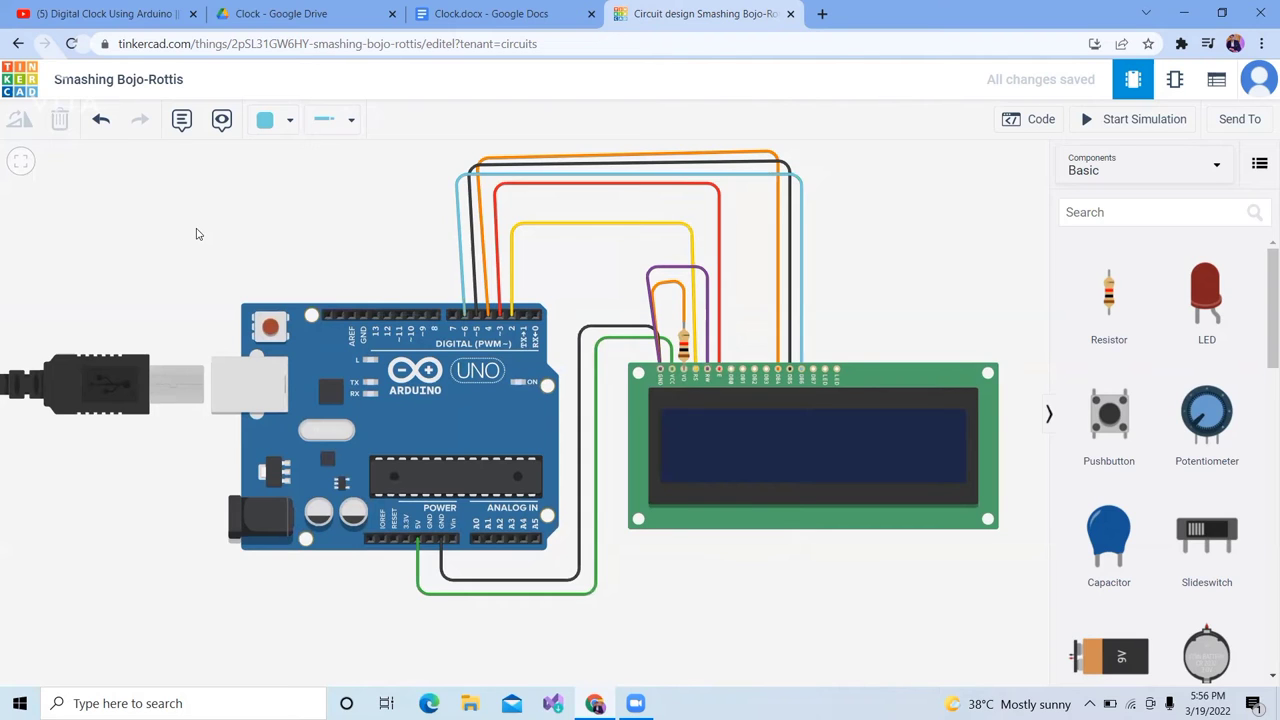
Step: Route a wire from the LCD's DB7 pin over the top to the Arduino's digital pin 7 and colour it green
{"action": "left_click", "coordinate": [813, 370]}
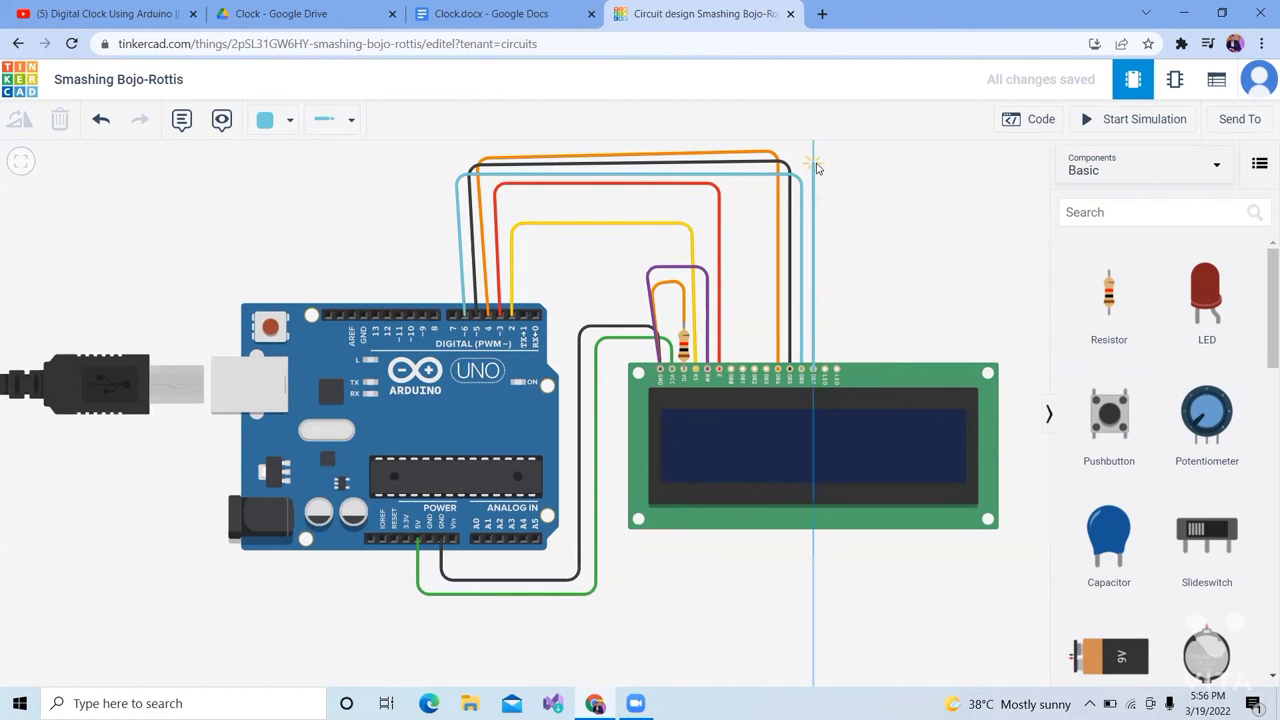
{"action": "left_click", "coordinate": [815, 168]}
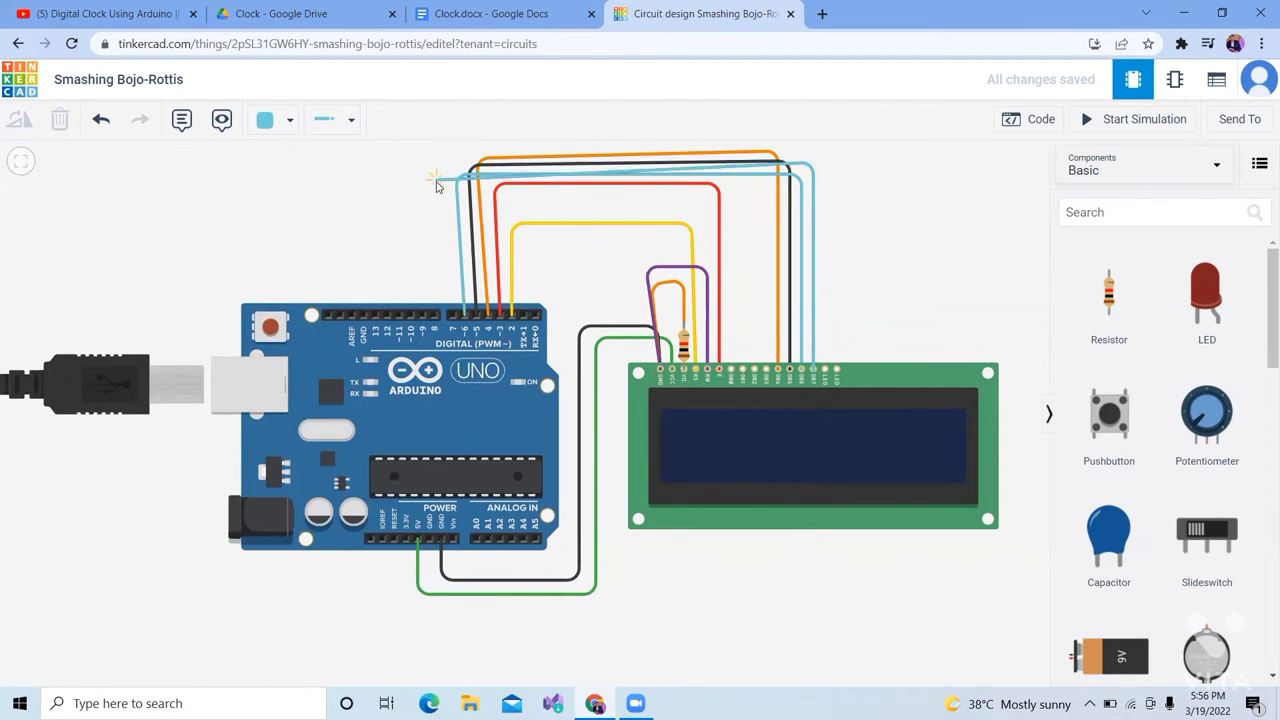
{"action": "left_click", "coordinate": [438, 168]}
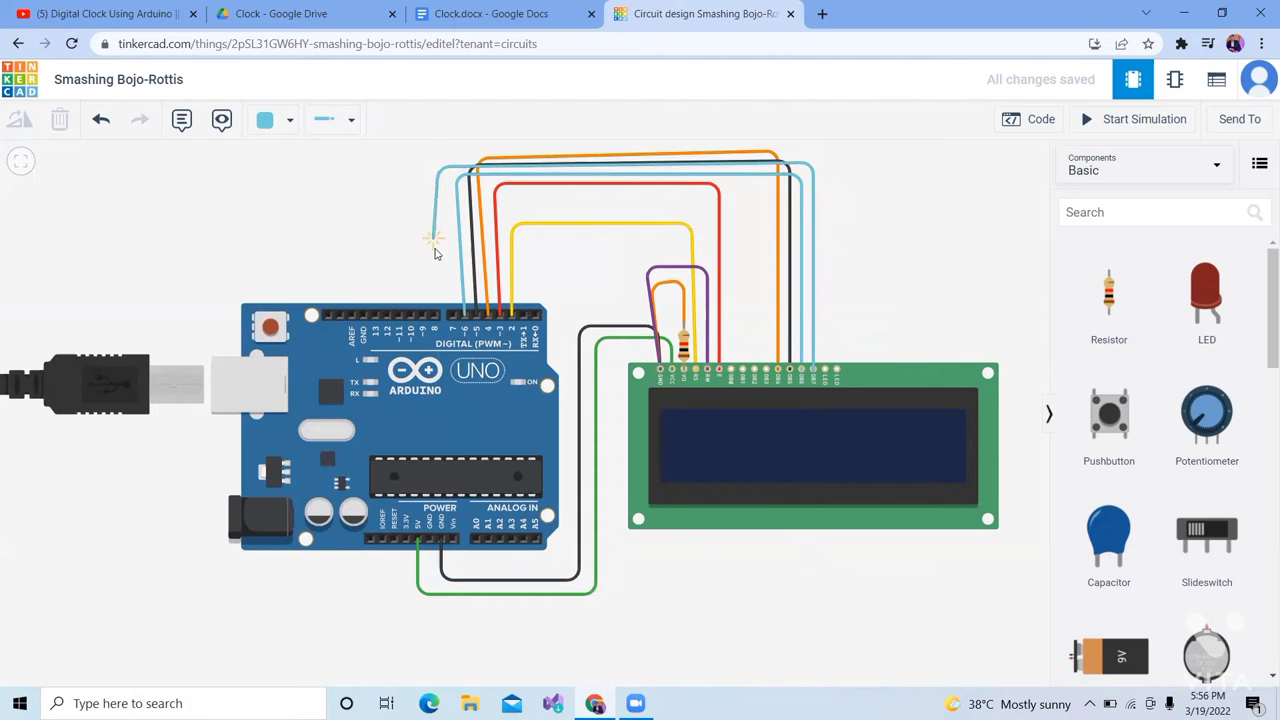
{"action": "left_click", "coordinate": [453, 316]}
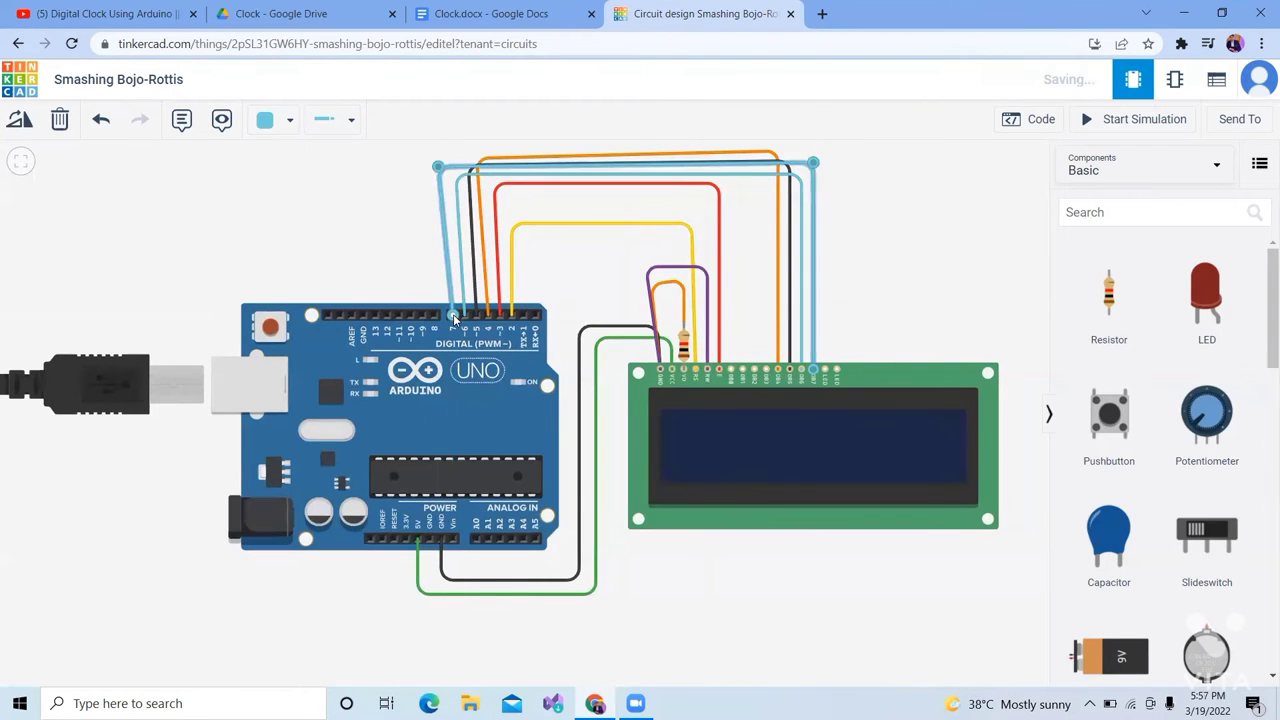
{"action": "left_click", "coordinate": [290, 119]}
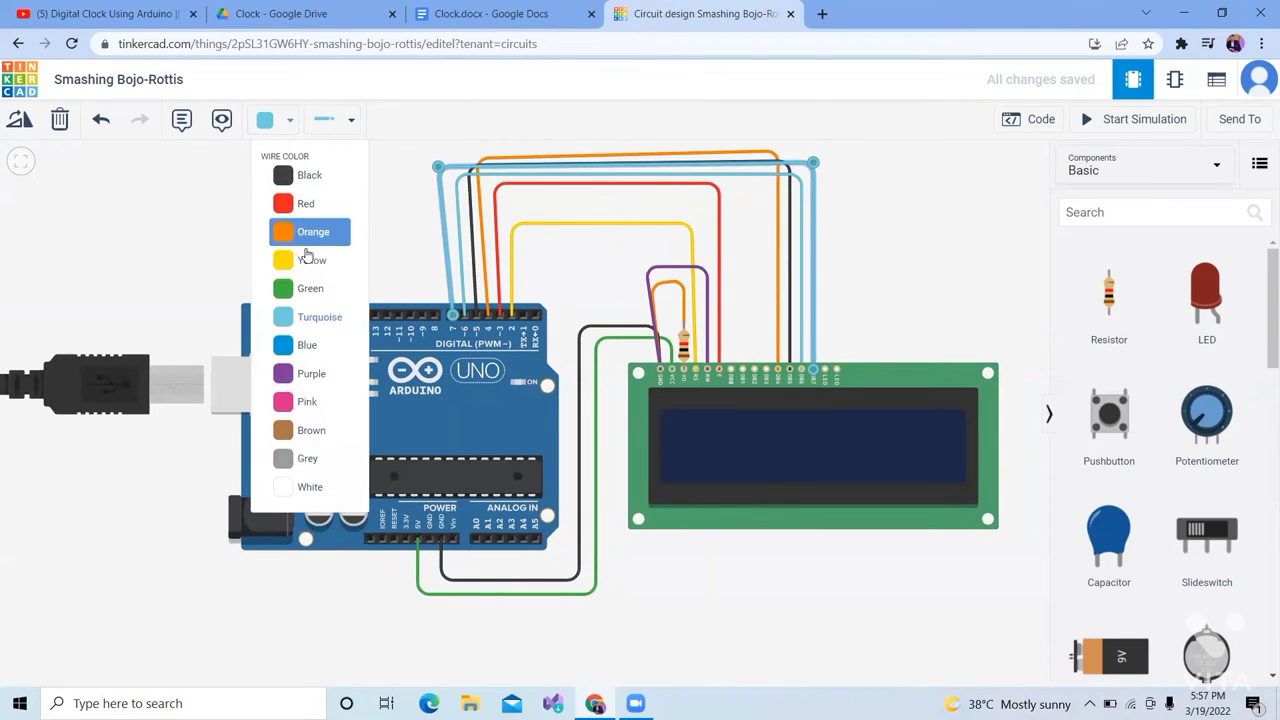
{"action": "left_click", "coordinate": [310, 289]}
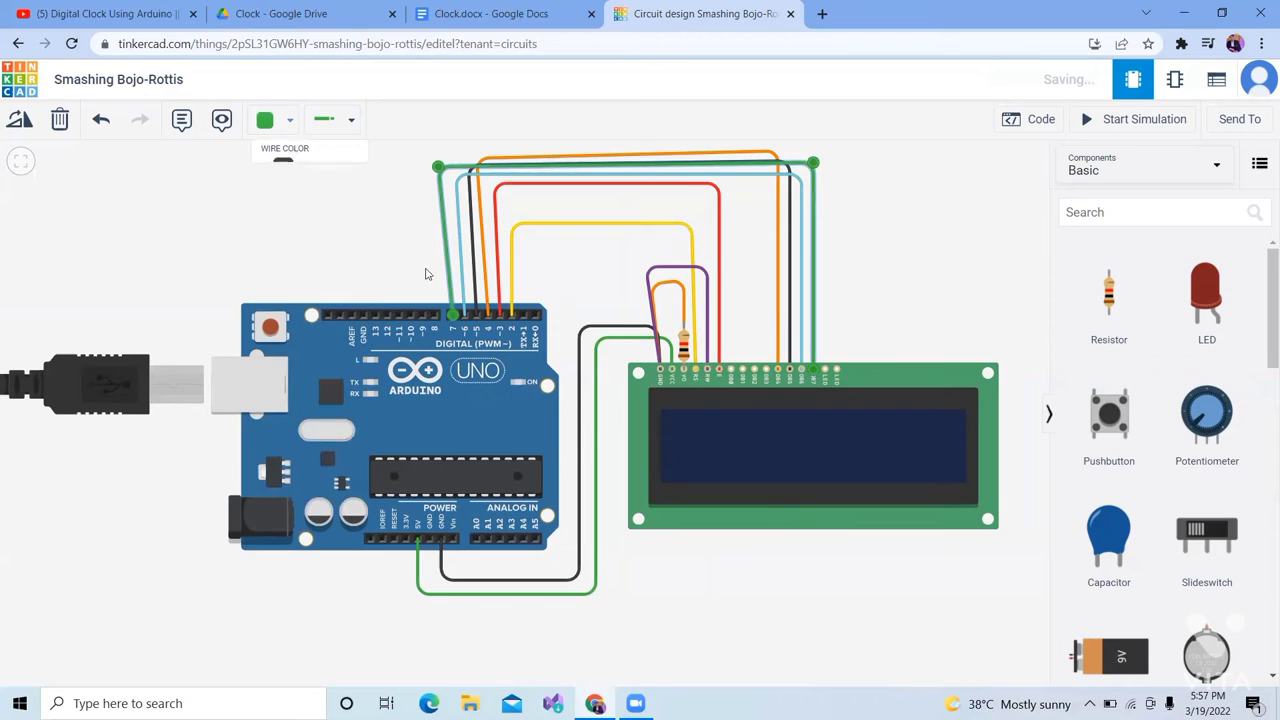
{"action": "left_click", "coordinate": [836, 249]}
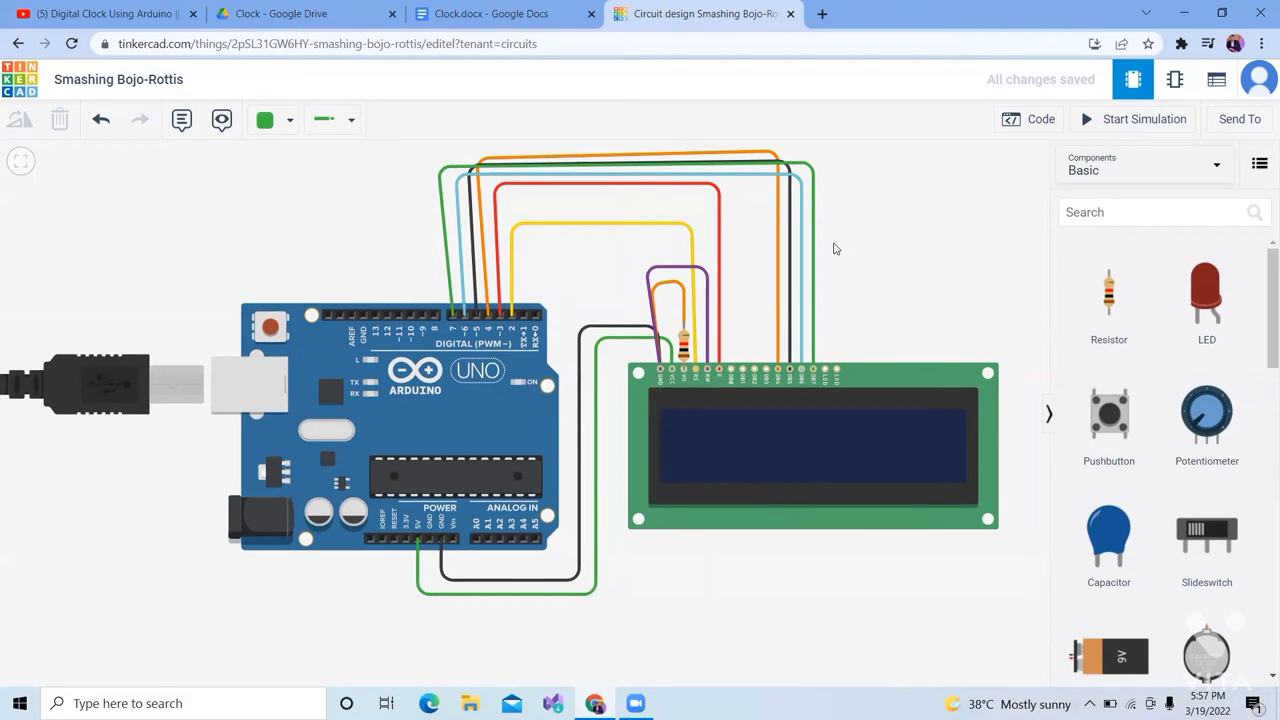
Step: Add a second resistor with its lower terminal on the LCD's LED pin next to DB7 and set its resistance to 220 Ω
{"action": "left_click_drag", "start_coordinate": [1119, 299], "coordinate": [825, 347]}
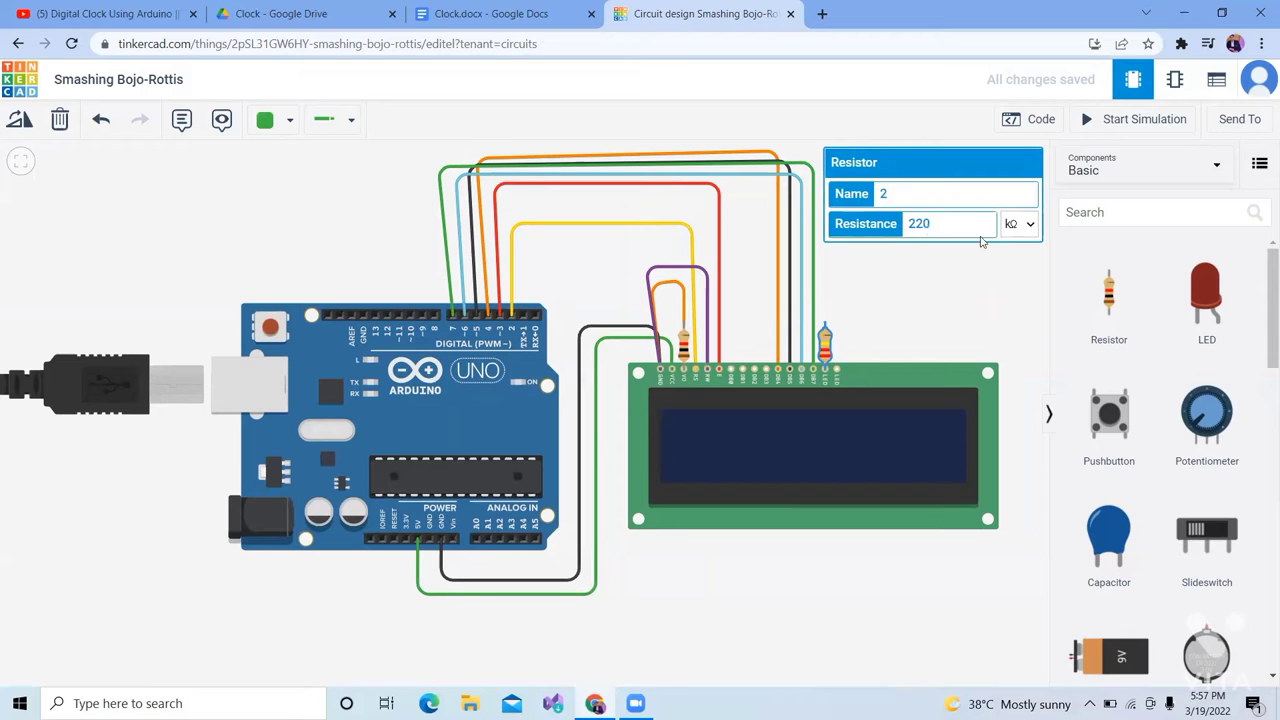
{"action": "left_click", "coordinate": [1012, 226]}
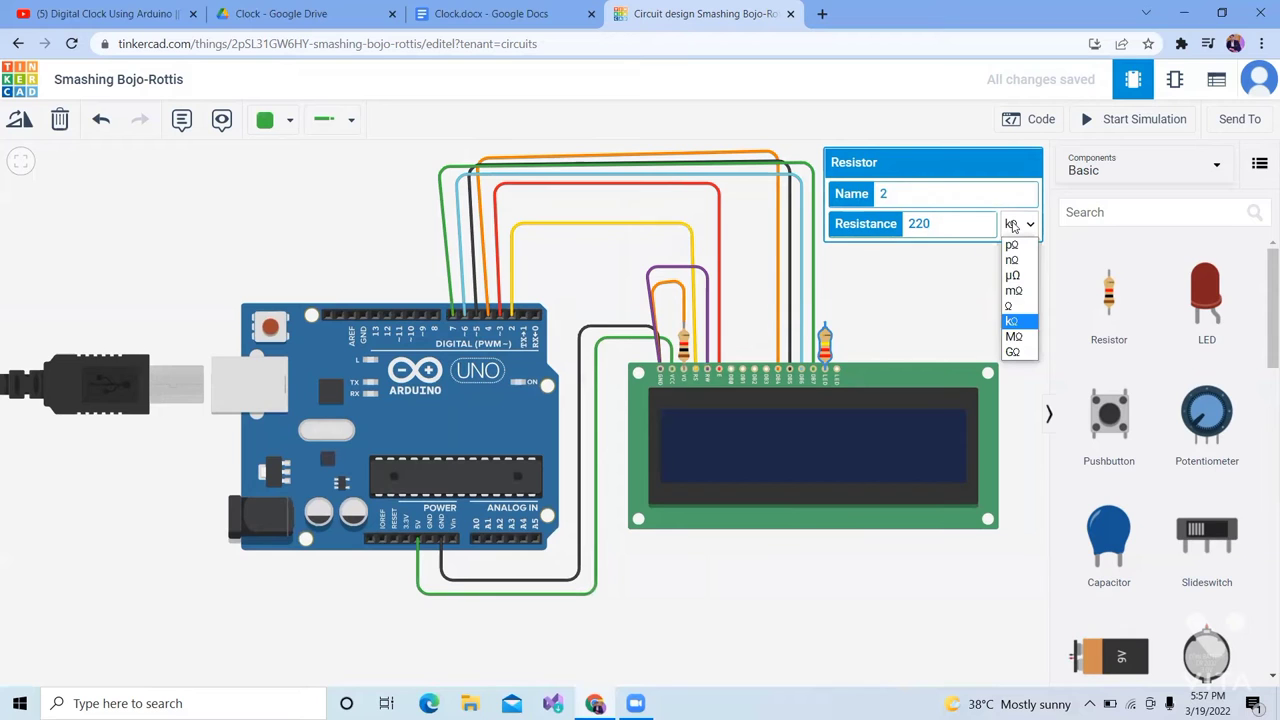
{"action": "left_click", "coordinate": [1009, 305]}
{"action": "left_click", "coordinate": [929, 297]}
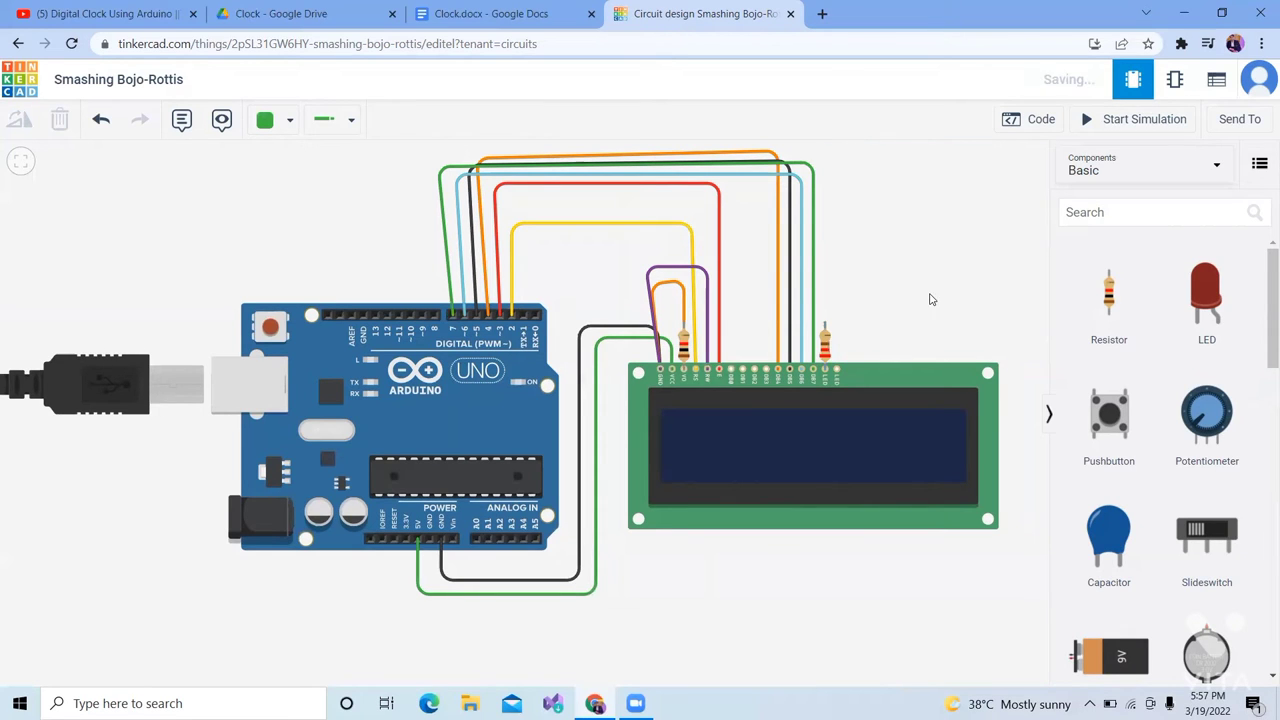
Step: Route a wire from the second resistor's upper terminal over the top to the LCD's VCC pin and colour it pink
{"action": "left_click", "coordinate": [824, 323]}
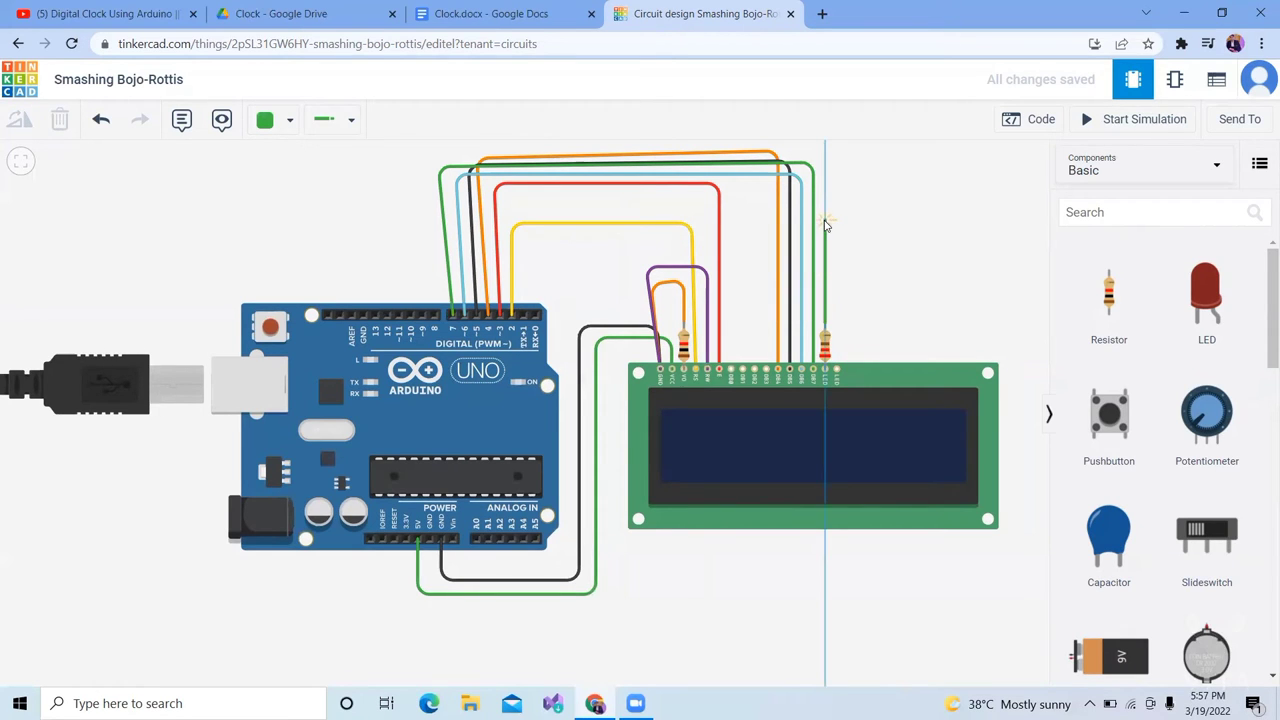
{"action": "left_click", "coordinate": [825, 222]}
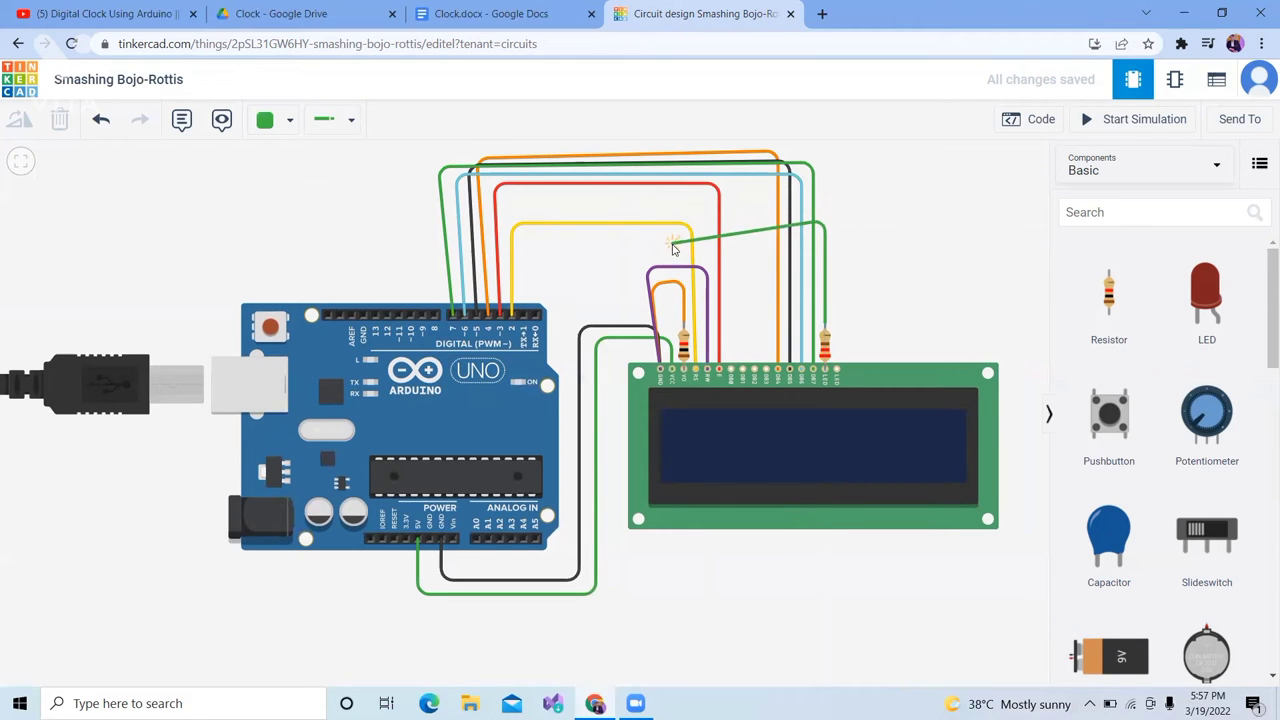
{"action": "left_click", "coordinate": [670, 245]}
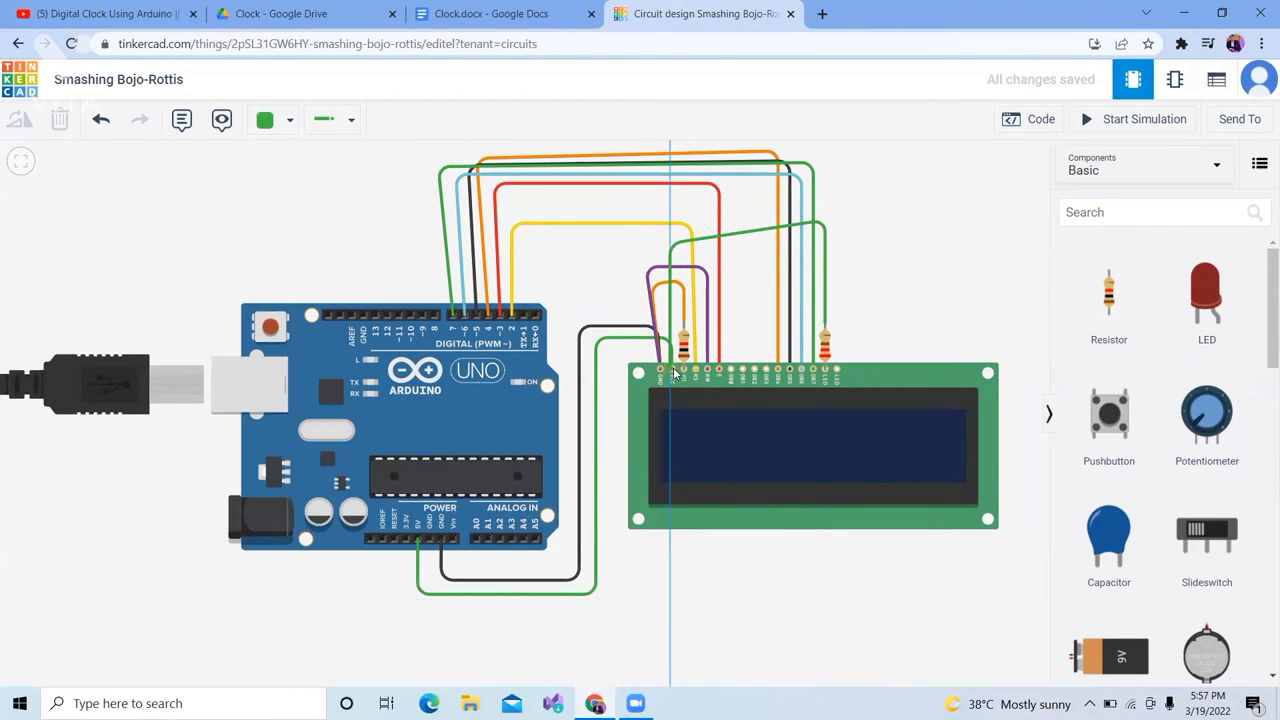
{"action": "left_click", "coordinate": [674, 373]}
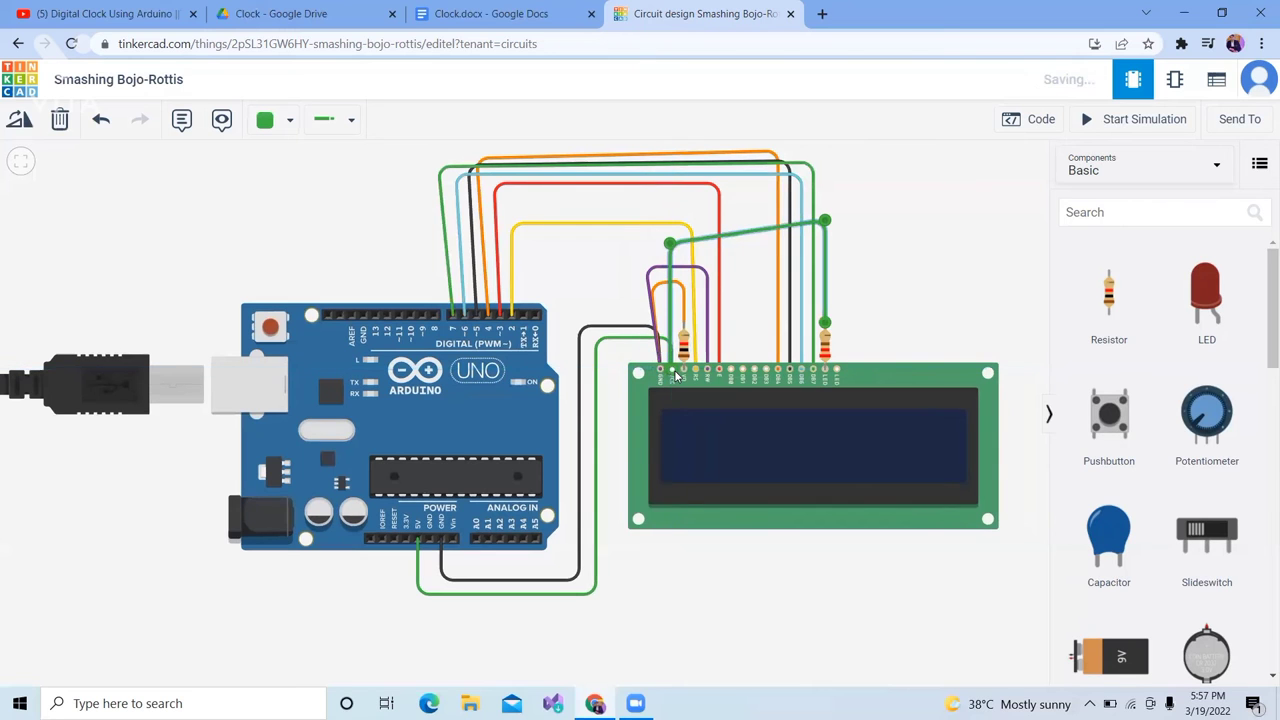
{"action": "left_click", "coordinate": [284, 124]}
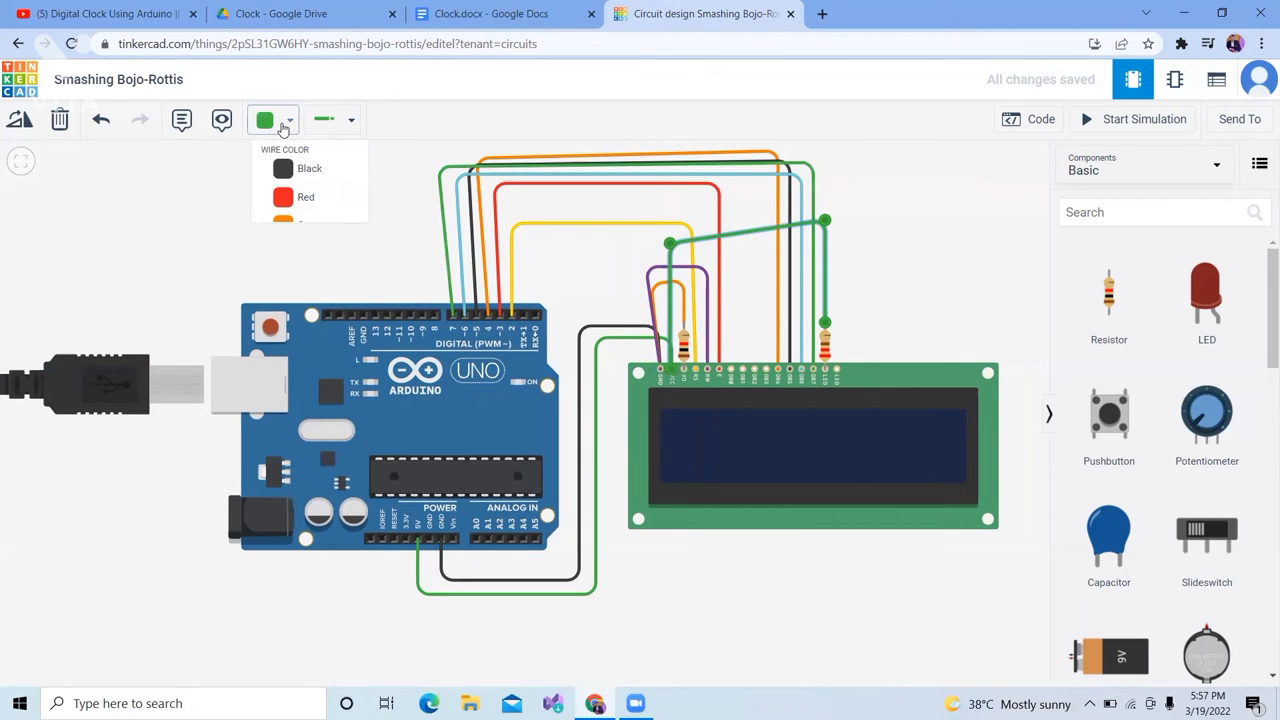
{"action": "left_click", "coordinate": [322, 406]}
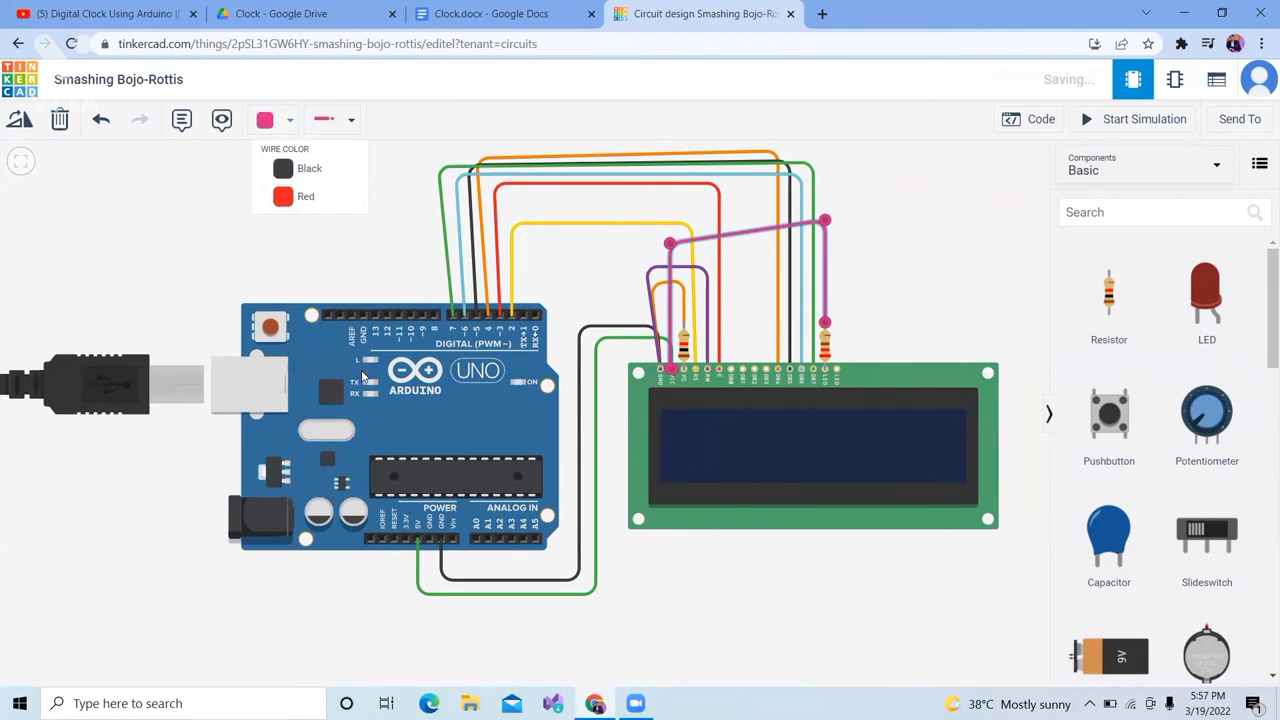
{"action": "left_click", "coordinate": [537, 281]}
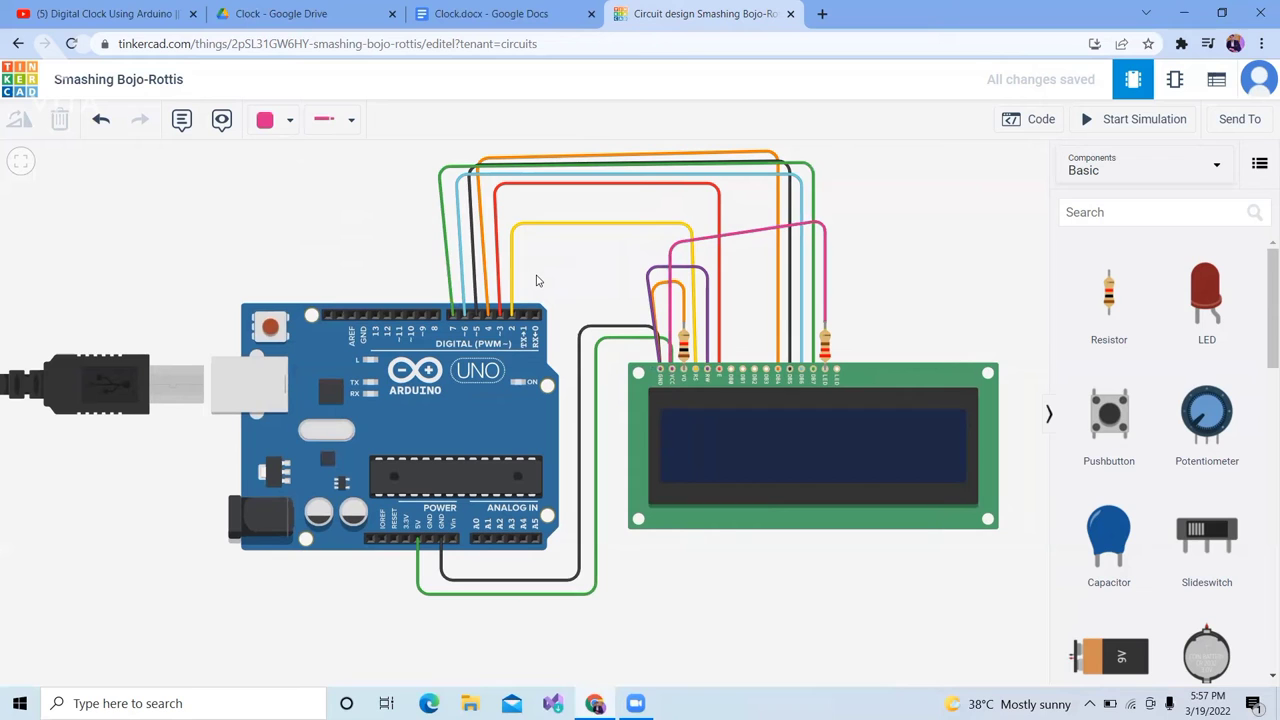
Step: Route a wire from the LCD's LED cathode pin over the top to the LCD's ground pin and colour it black
{"action": "left_click", "coordinate": [838, 371]}
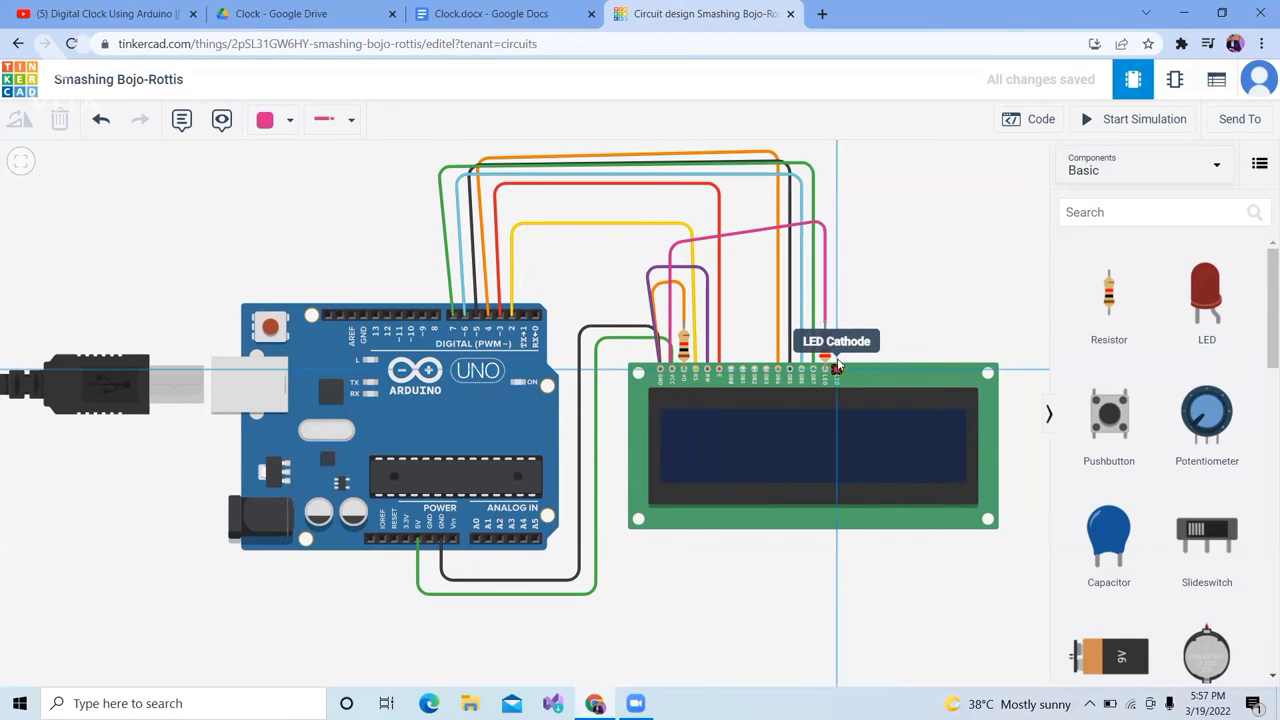
{"action": "left_click", "coordinate": [838, 190]}
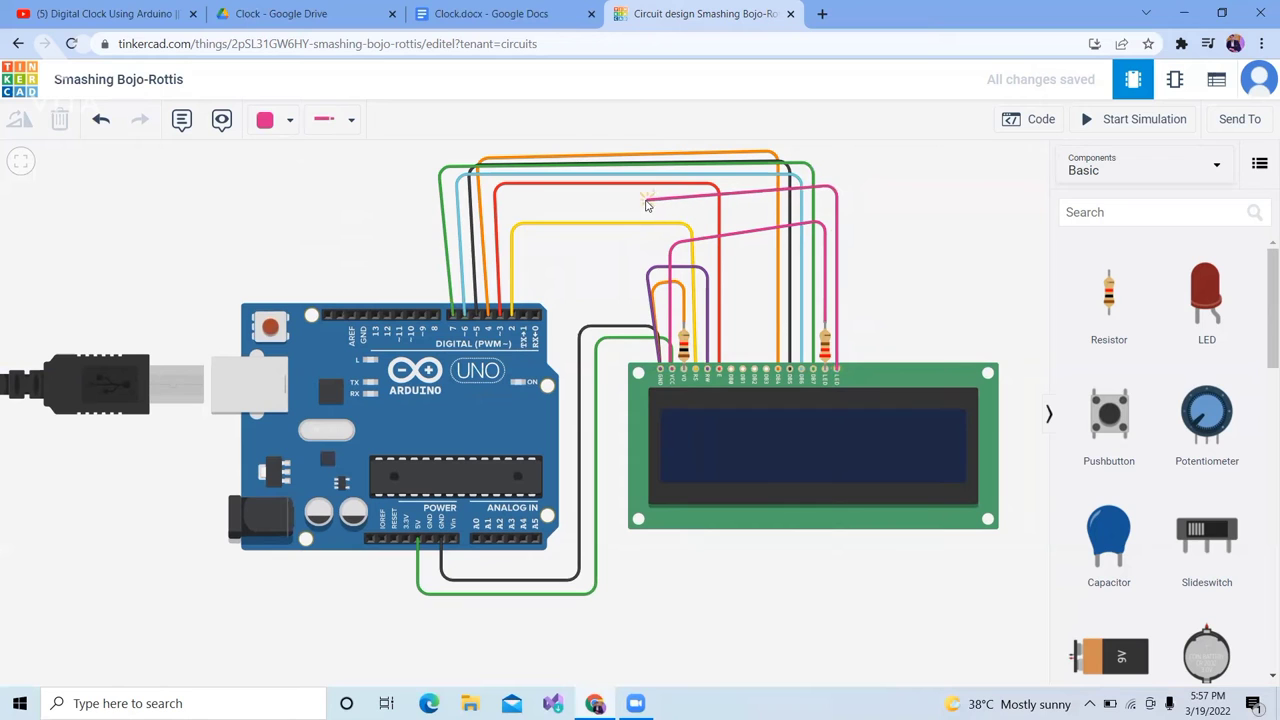
{"action": "left_click", "coordinate": [643, 198]}
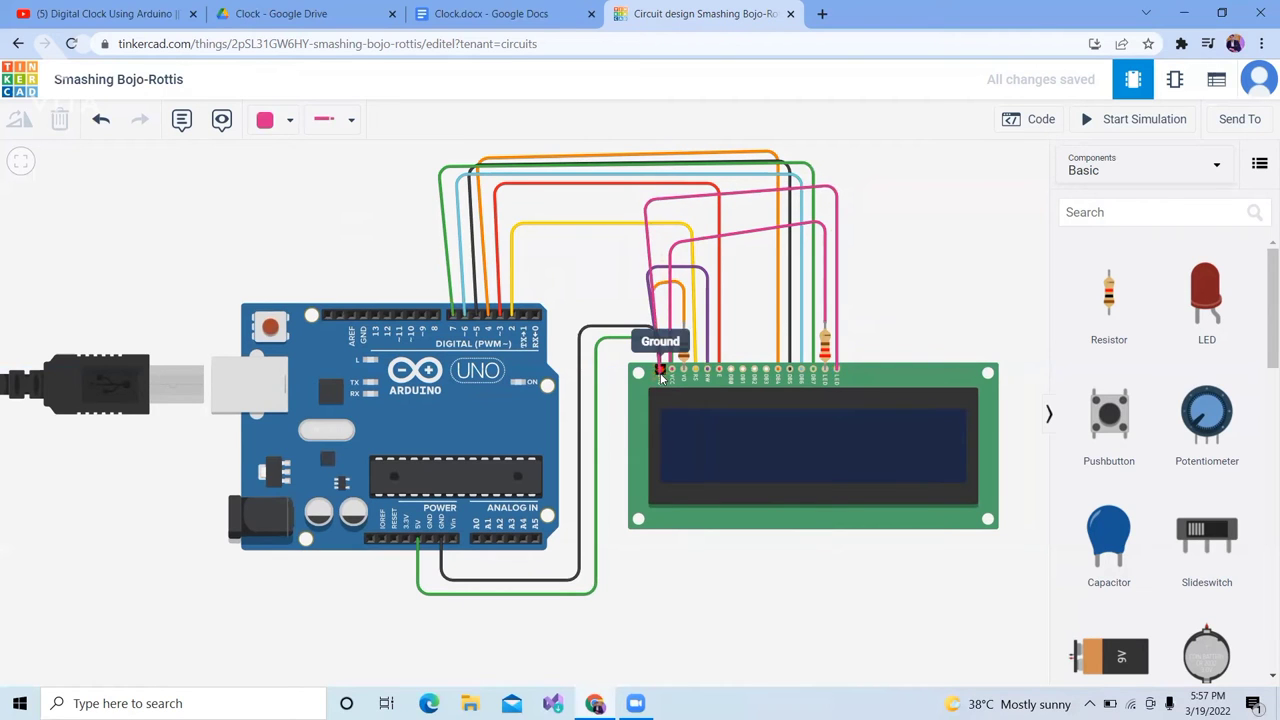
{"action": "left_click", "coordinate": [660, 372]}
{"action": "left_click", "coordinate": [675, 203]}
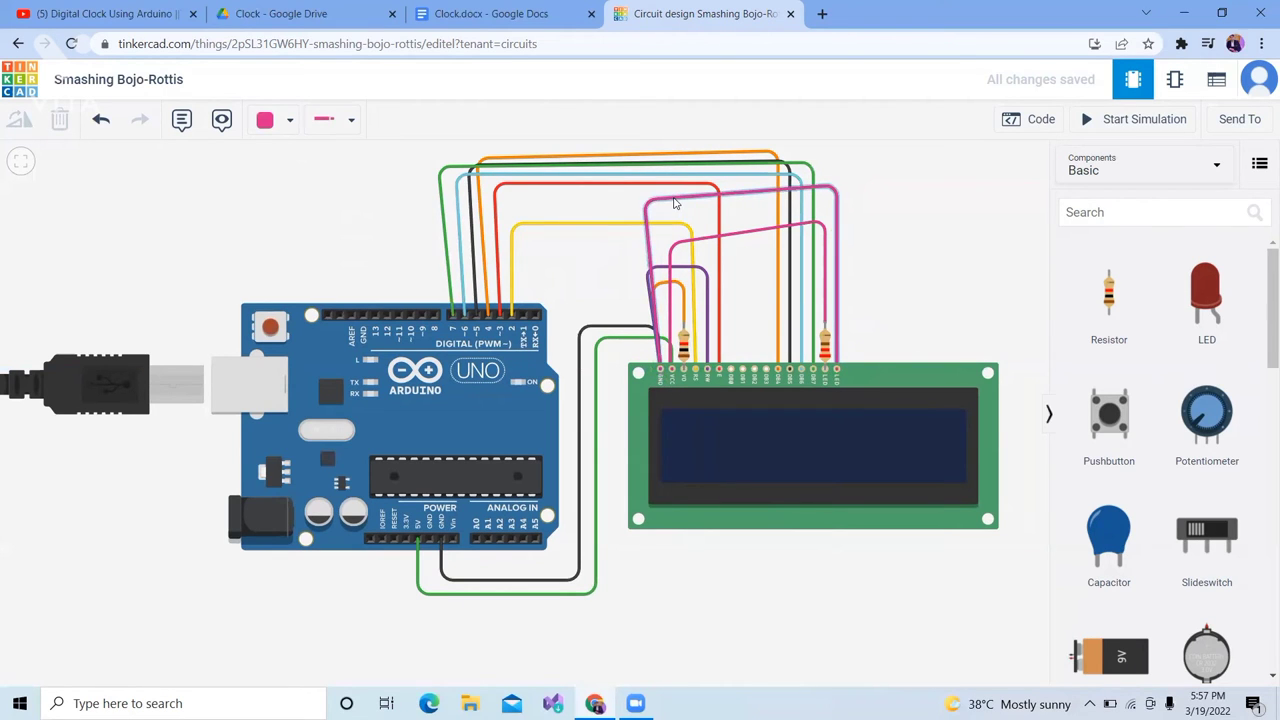
{"action": "left_click", "coordinate": [290, 120]}
{"action": "left_click", "coordinate": [306, 170]}
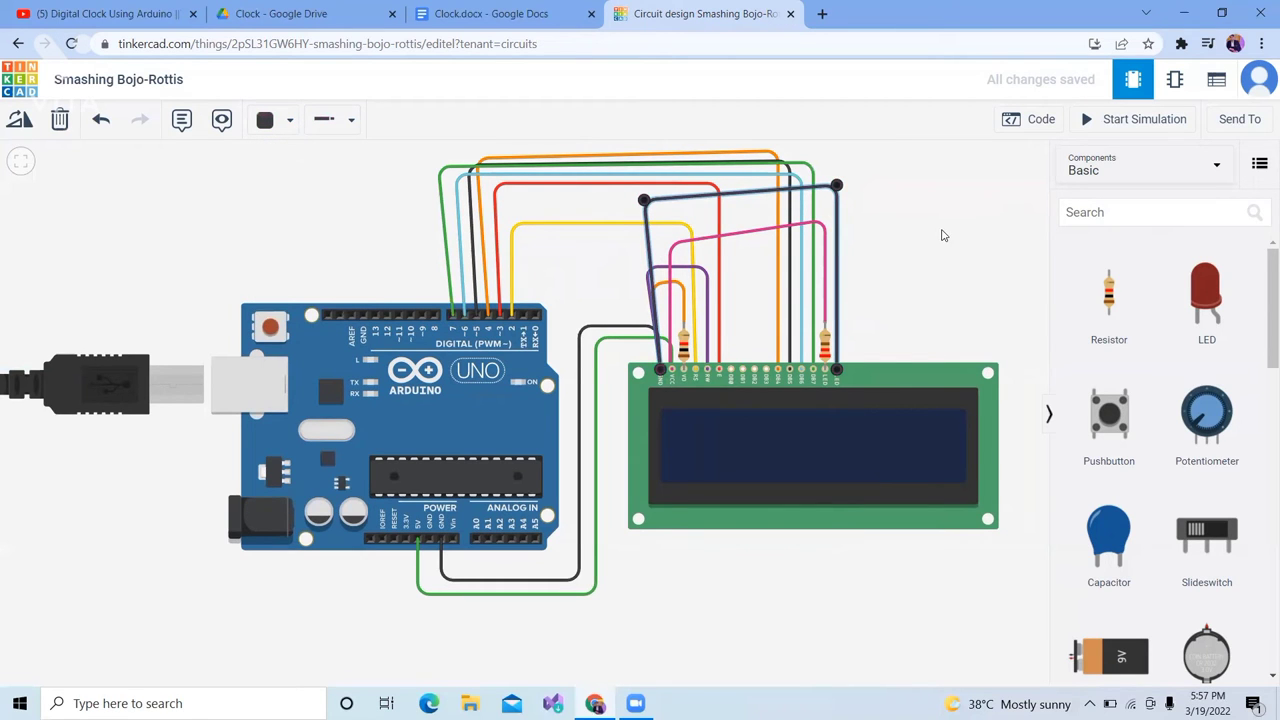
{"action": "left_click", "coordinate": [911, 250]}
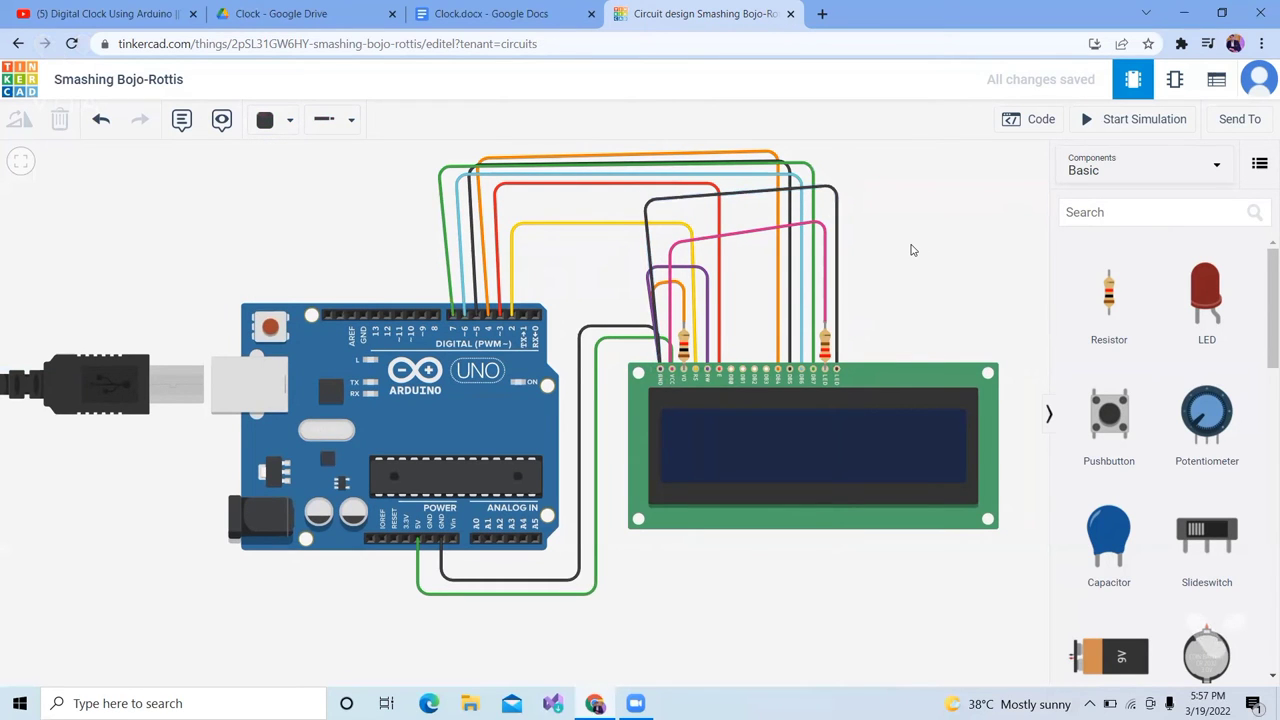
Step: Search the components for "button" and place three pushbuttons in a row above the Arduino's upper-left part
{"action": "left_click", "coordinate": [1135, 212]}
{"action": "type", "text": "butt"}
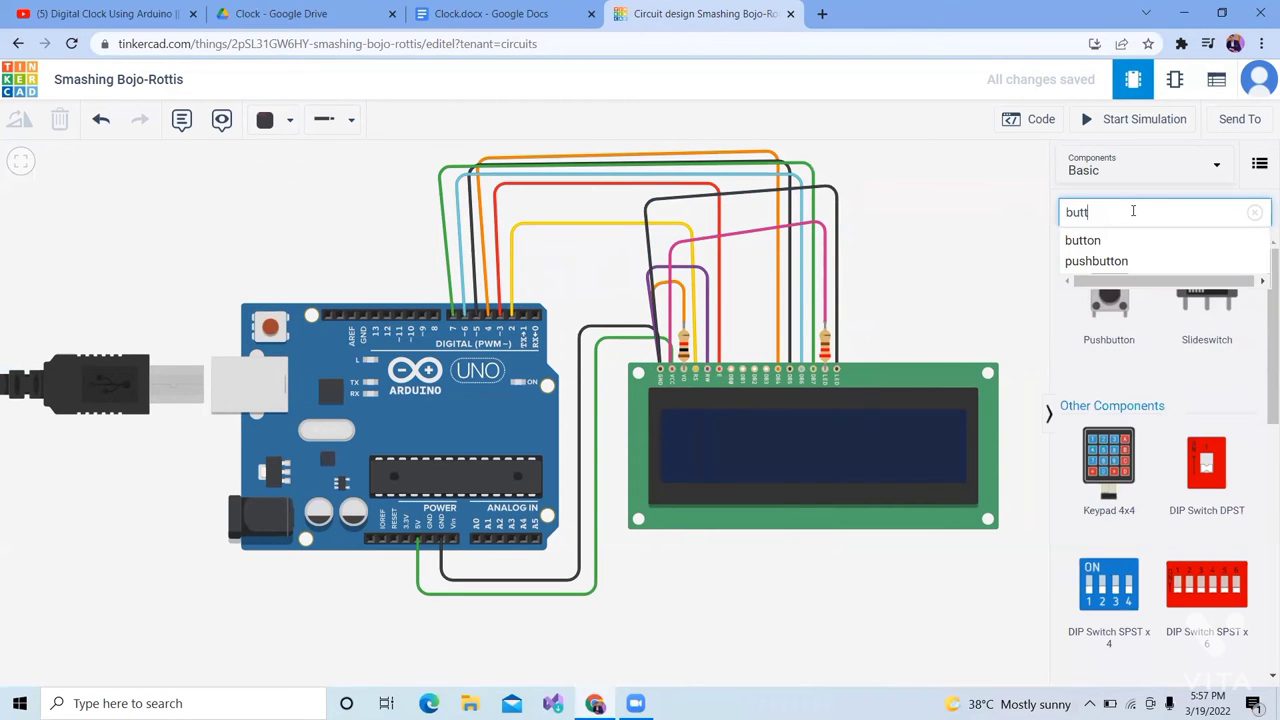
{"action": "left_click", "coordinate": [1090, 241]}
{"action": "left_click_drag", "start_coordinate": [1107, 299], "coordinate": [193, 213]}
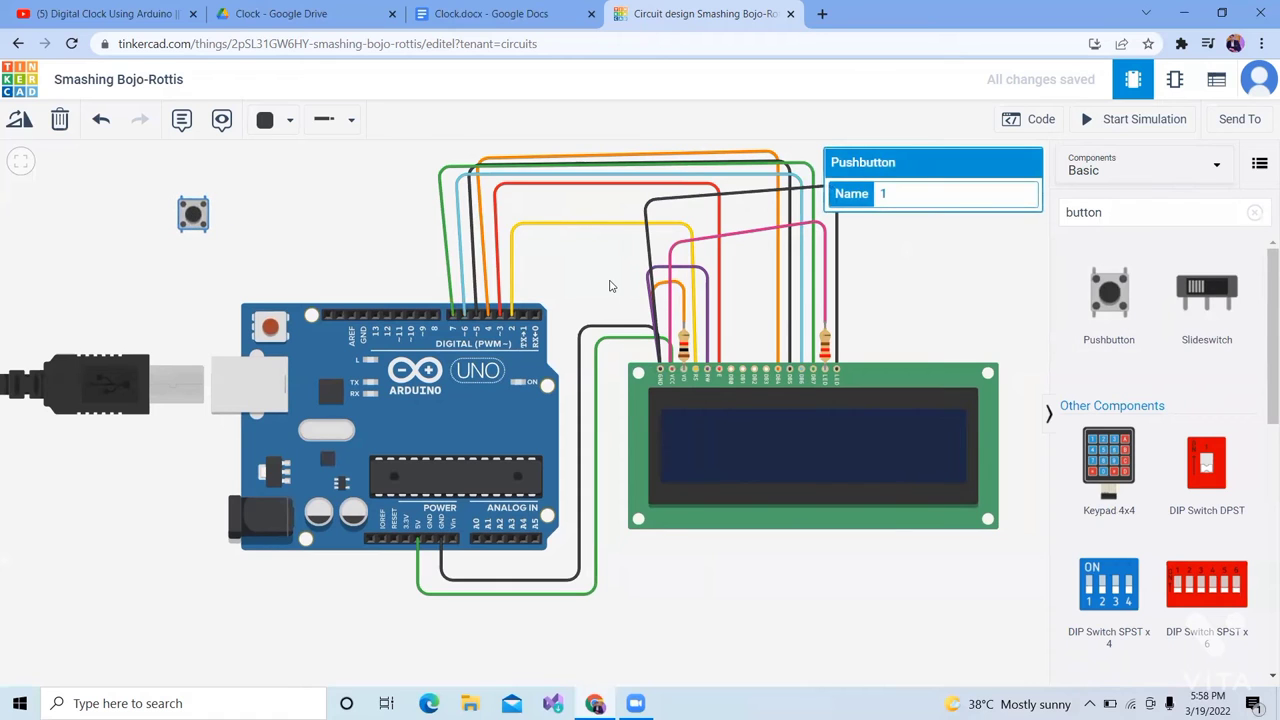
{"action": "left_click_drag", "start_coordinate": [1100, 292], "coordinate": [253, 218]}
{"action": "left_click", "coordinate": [335, 238]}
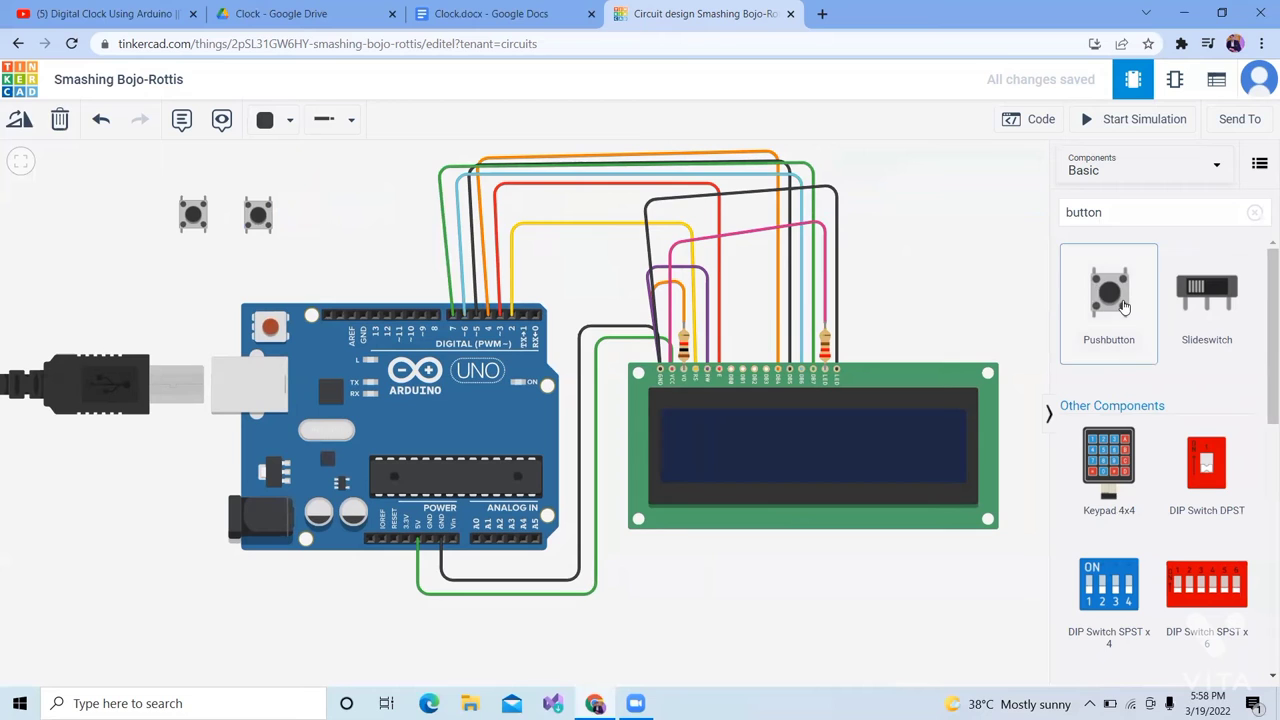
{"action": "left_click_drag", "start_coordinate": [1122, 306], "coordinate": [343, 220]}
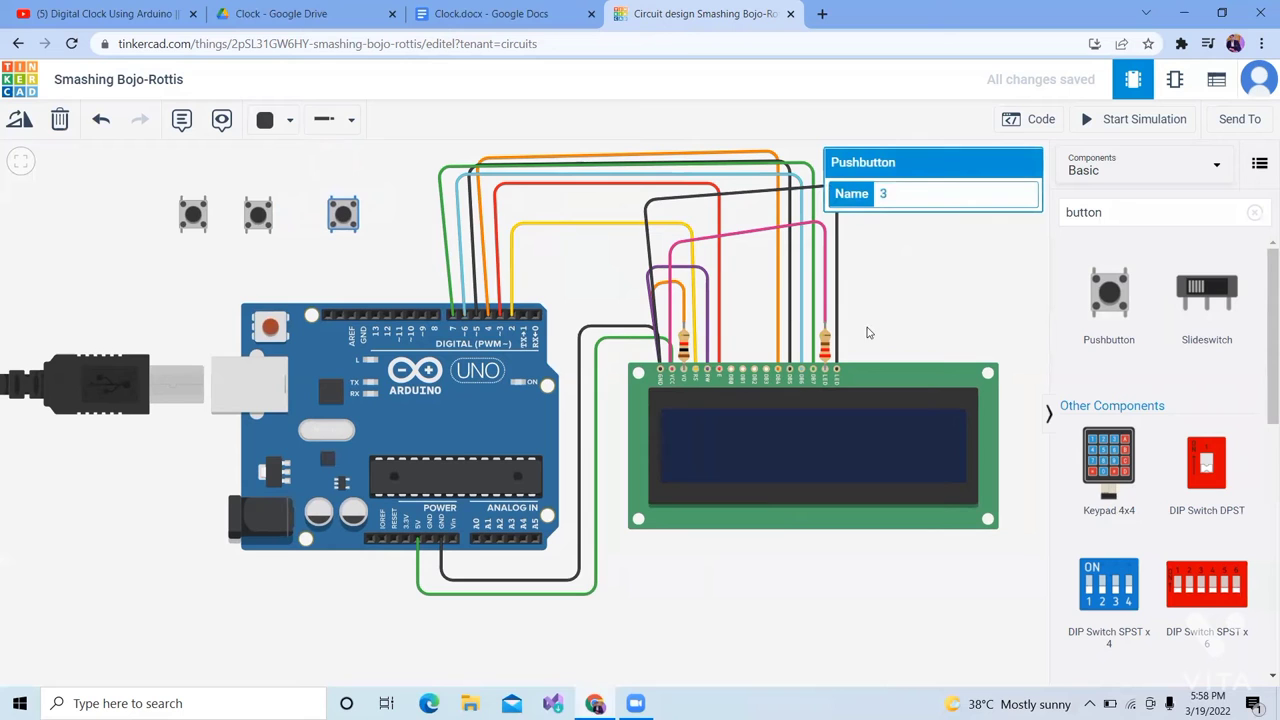
Step: Clear the component search and place three resistors in the pushbutton row, one directly left of each pushbutton
{"action": "left_click", "coordinate": [1120, 202]}
{"action": "key", "text": "BackSpace"}
{"action": "key", "text": "BackSpace"}
{"action": "key", "text": "BackSpace"}
{"action": "key", "text": "BackSpace"}
{"action": "key", "text": "BackSpace"}
{"action": "key", "text": "BackSpace"}
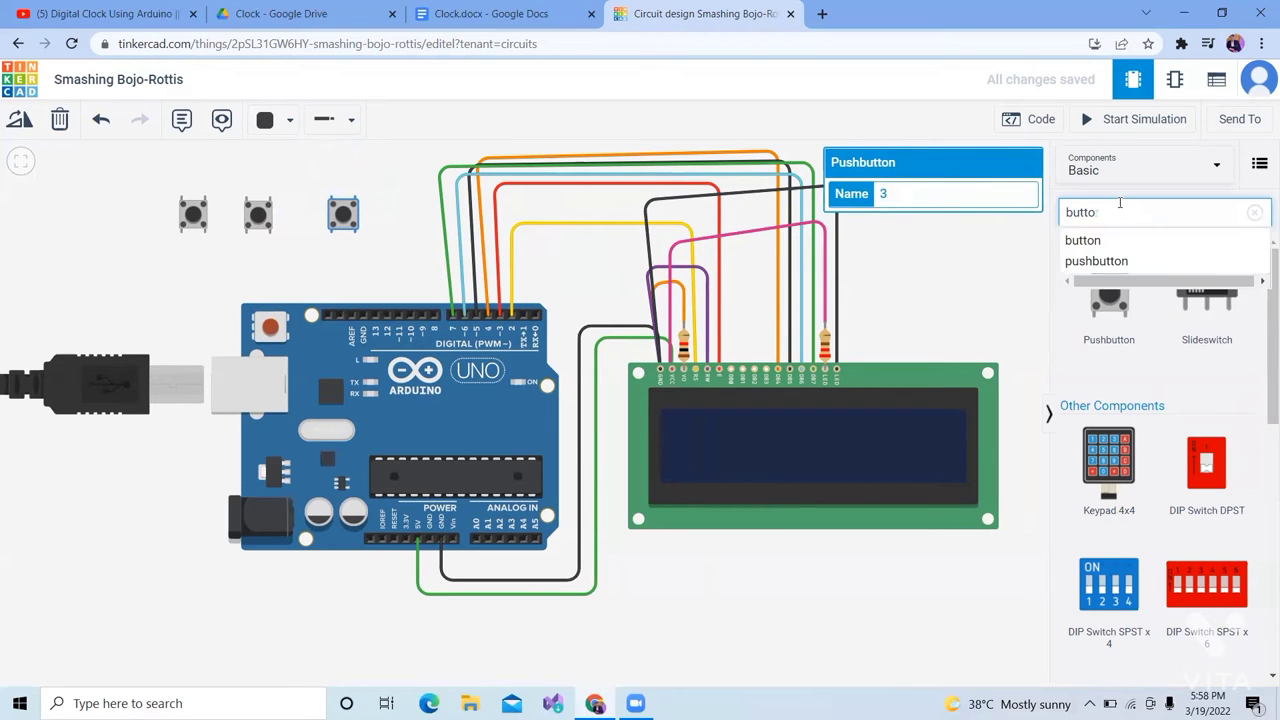
{"action": "left_click_drag", "start_coordinate": [1127, 322], "coordinate": [131, 215]}
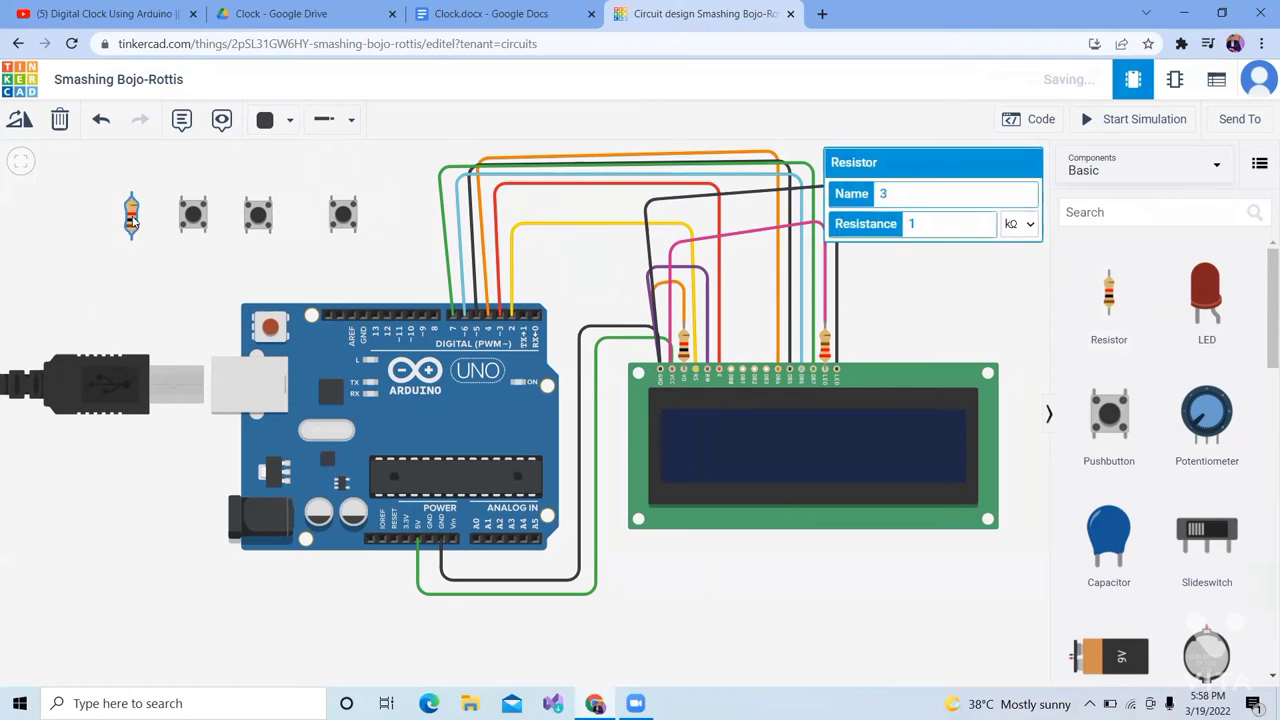
{"action": "left_click_drag", "start_coordinate": [1106, 288], "coordinate": [224, 211]}
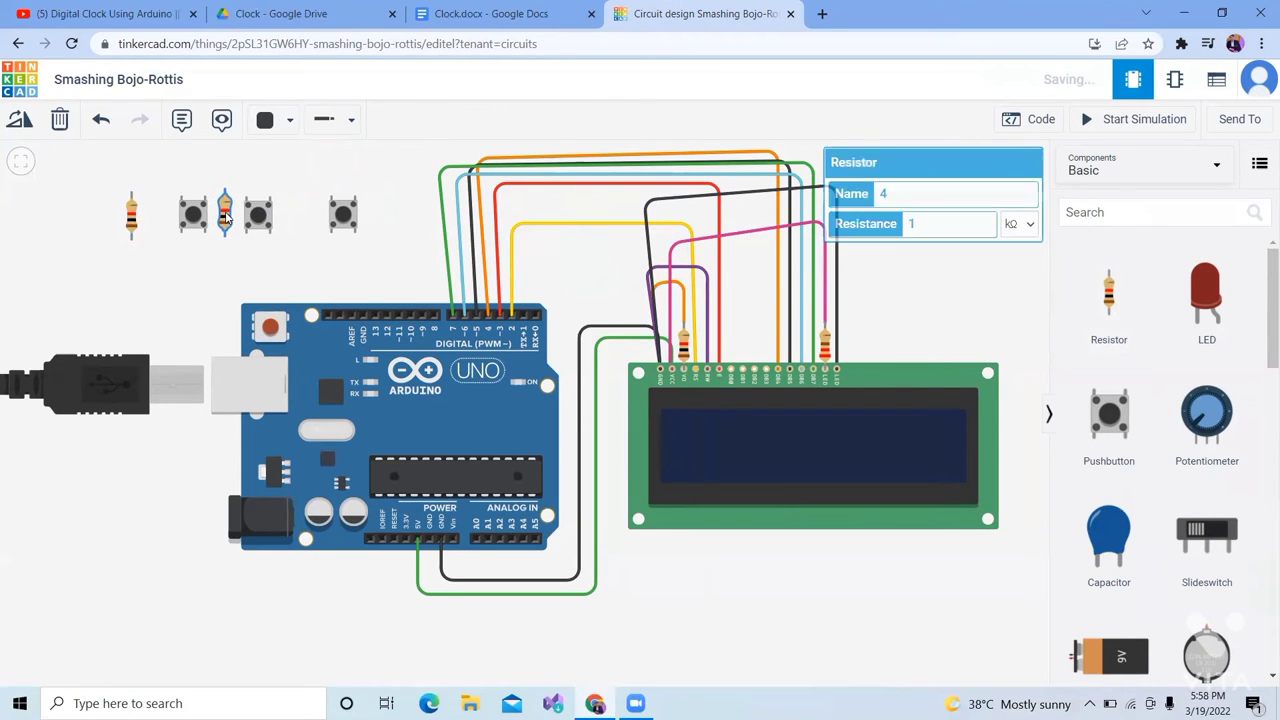
{"action": "left_click_drag", "start_coordinate": [1108, 300], "coordinate": [299, 212]}
{"action": "left_click", "coordinate": [375, 226]}
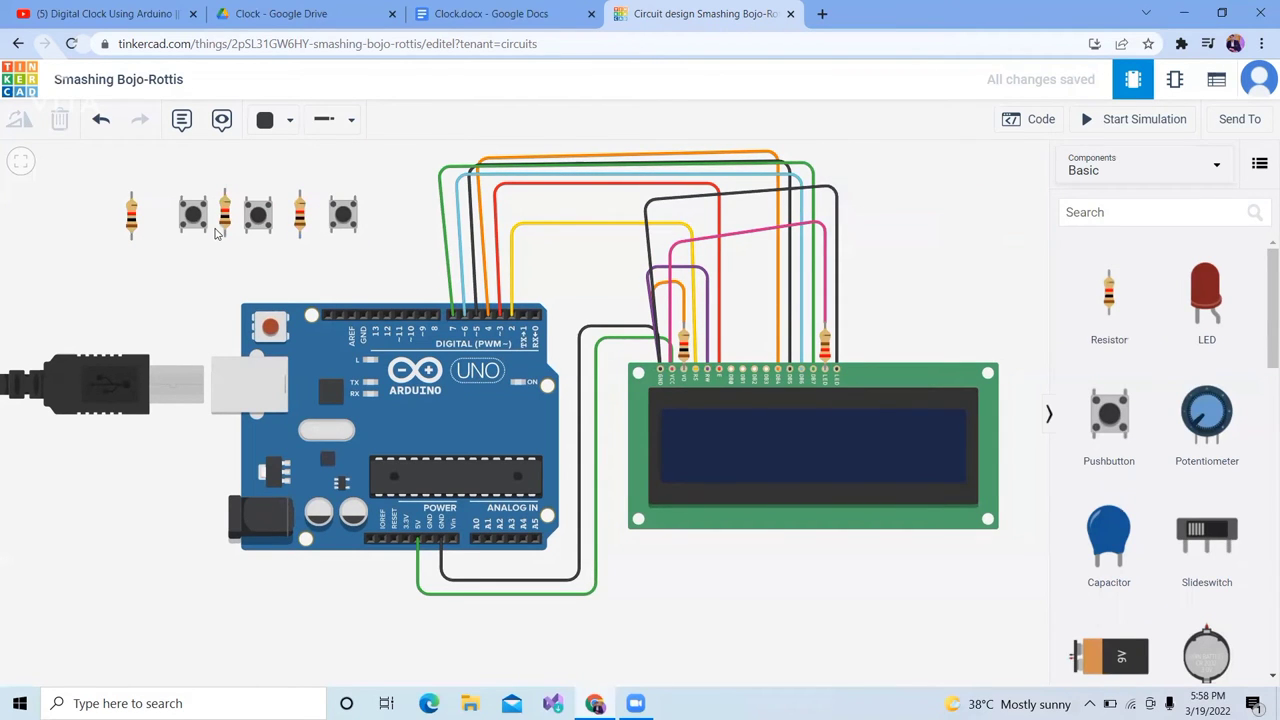
Step: Connect the upper terminal of each of the three new resistors to the upper-left terminal of its neighbouring pushbutton with black wires
{"action": "left_click", "coordinate": [131, 189]}
{"action": "left_click", "coordinate": [131, 172]}
{"action": "left_click", "coordinate": [181, 172]}
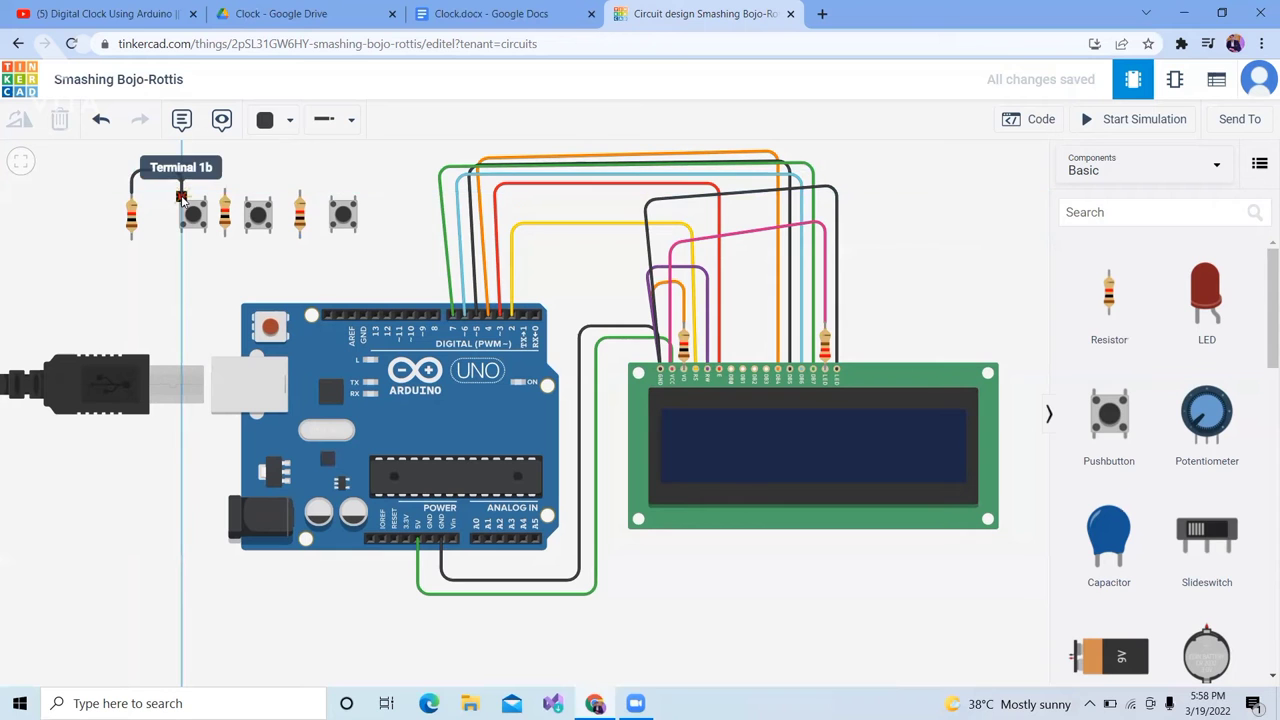
{"action": "left_click", "coordinate": [181, 196]}
{"action": "left_click_drag", "start_coordinate": [186, 263], "coordinate": [189, 366]}
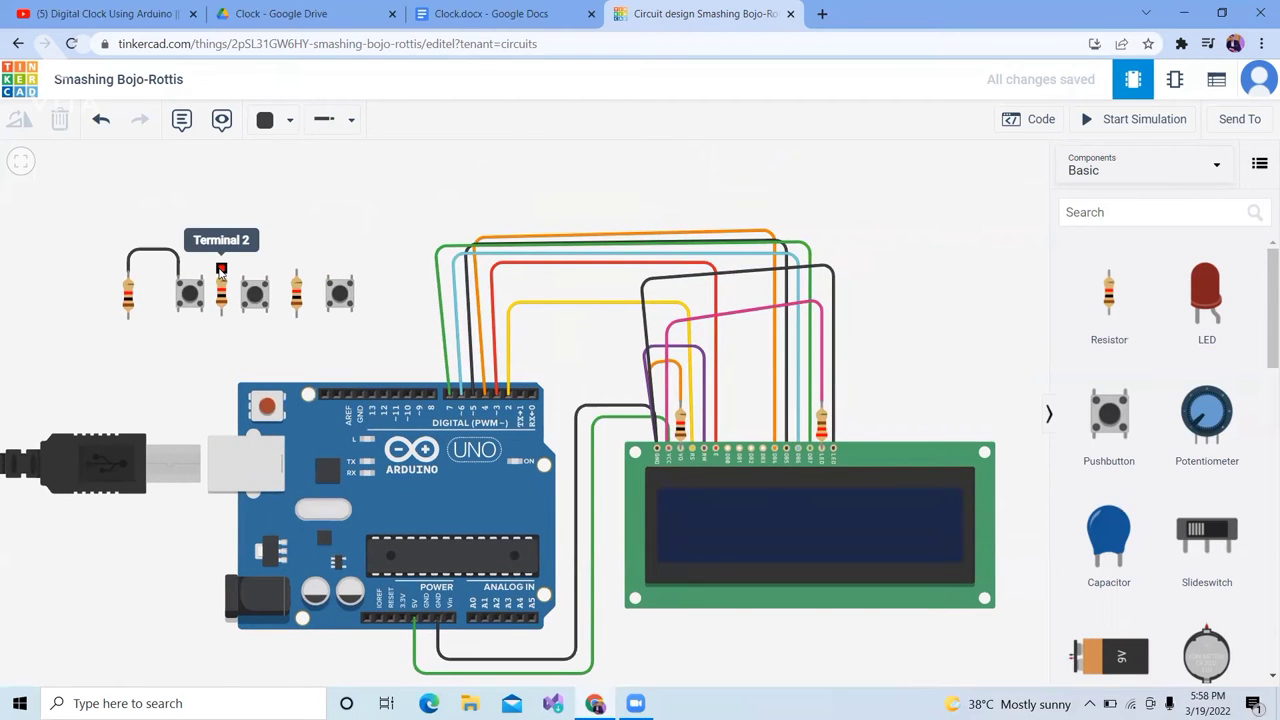
{"action": "left_click", "coordinate": [219, 274]}
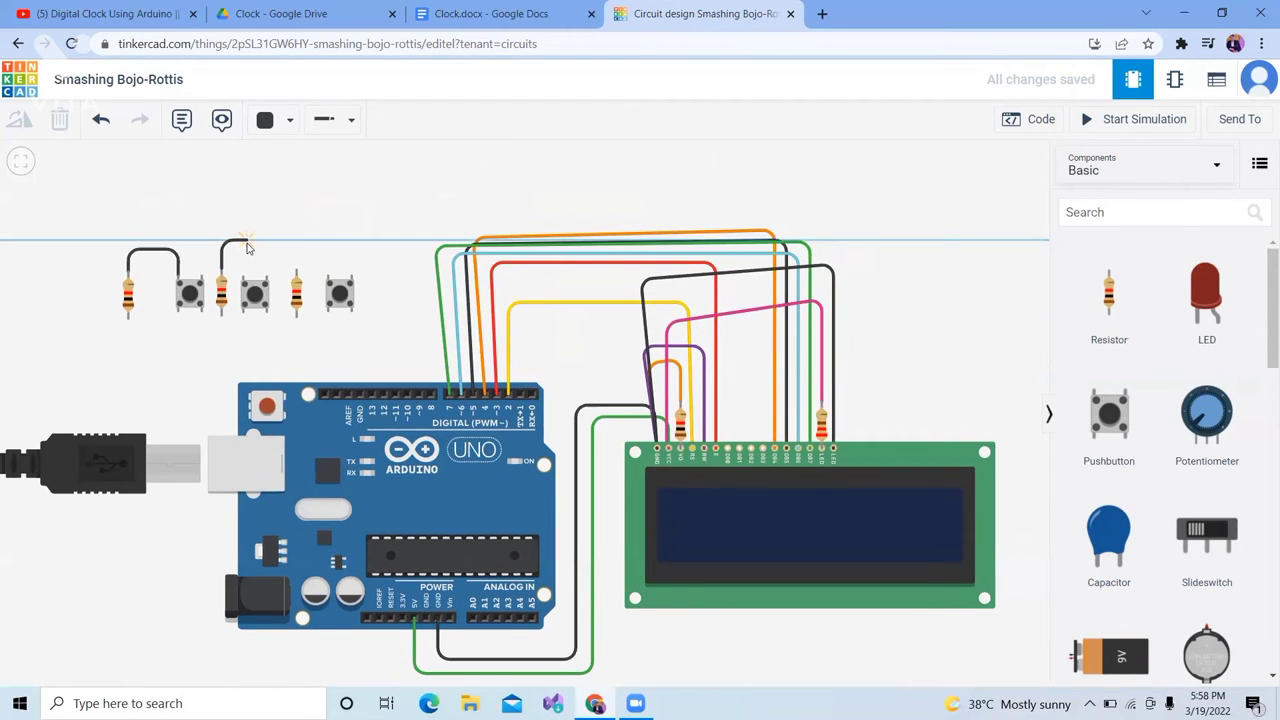
{"action": "left_click", "coordinate": [243, 278]}
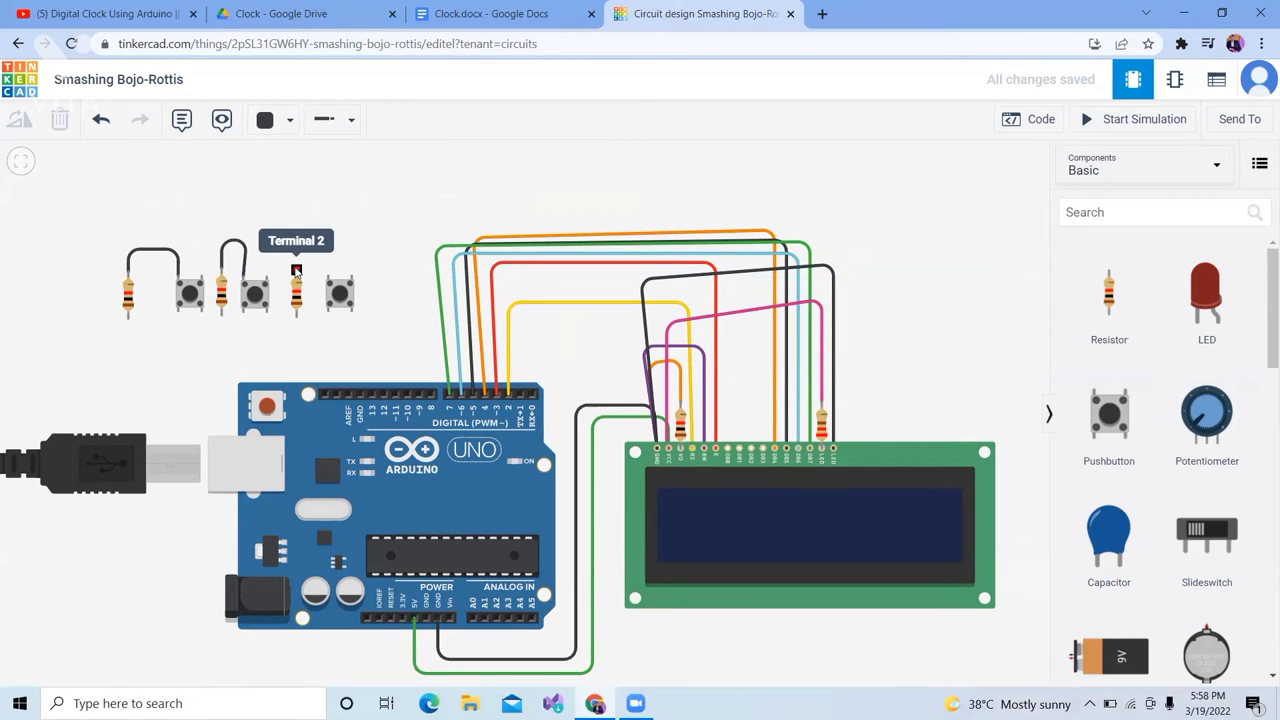
{"action": "left_click", "coordinate": [297, 268]}
{"action": "left_click", "coordinate": [297, 236]}
{"action": "left_click", "coordinate": [325, 236]}
{"action": "left_click", "coordinate": [327, 279]}
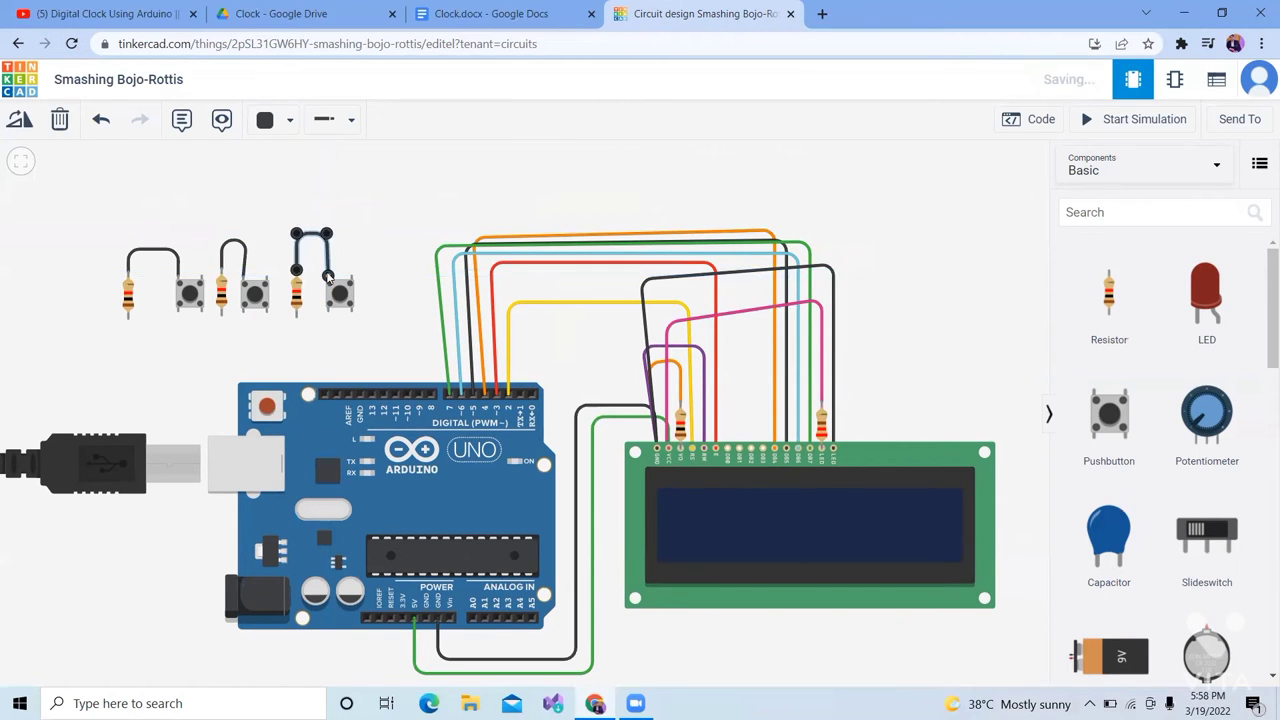
Step: Set the wire colour to red and route a wire from the first pushbutton's upper-right terminal to the second pushbutton's upper-right terminal
{"action": "left_click_drag", "start_coordinate": [341, 211], "coordinate": [349, 287]}
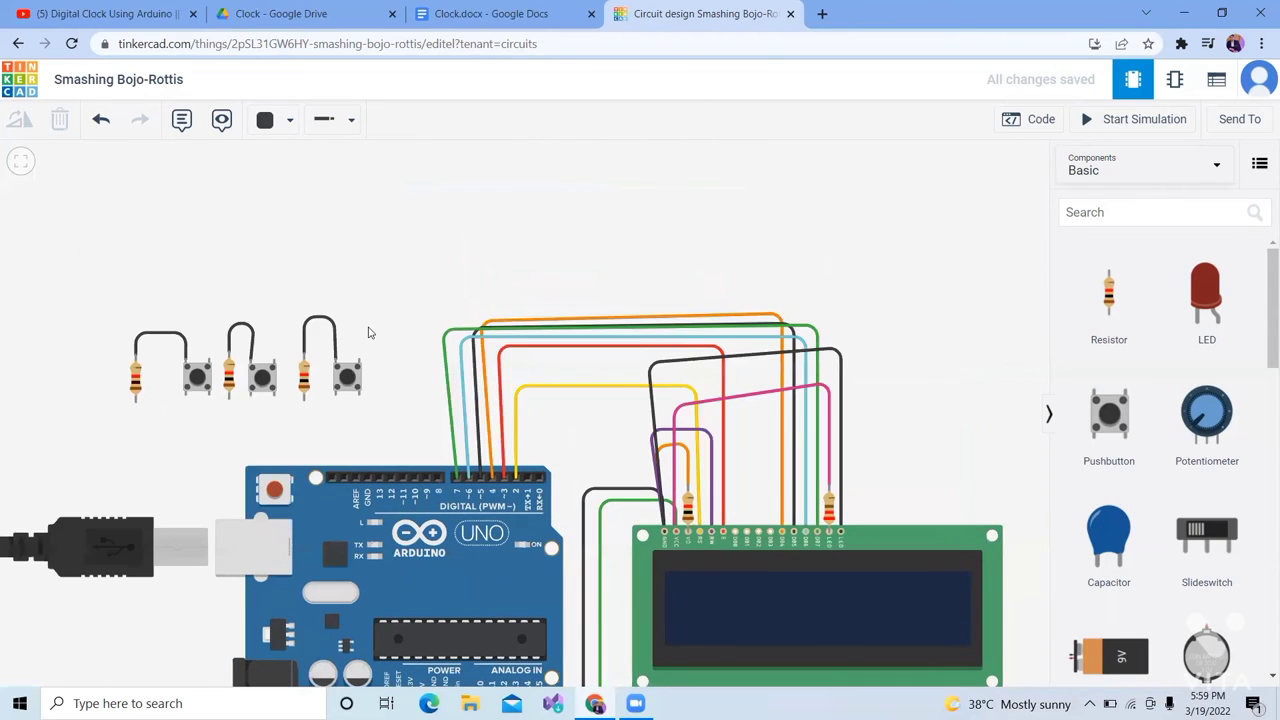
{"action": "left_click", "coordinate": [291, 124]}
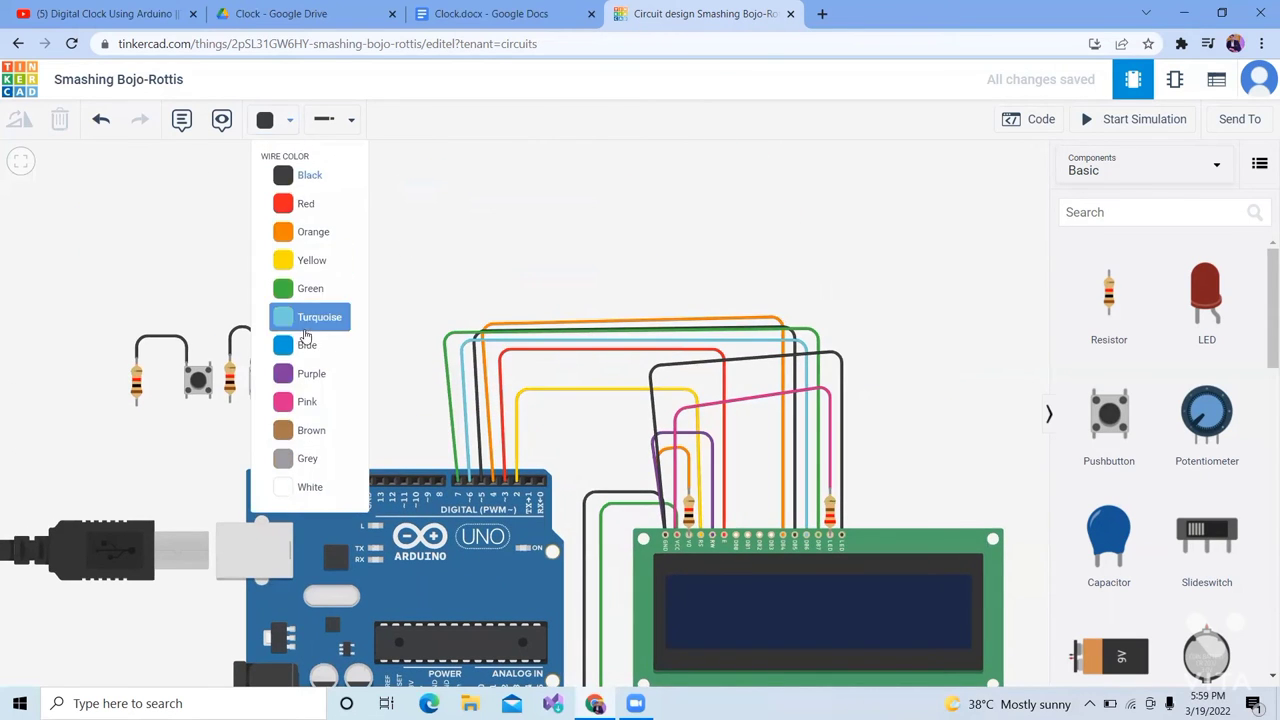
{"action": "left_click", "coordinate": [305, 204]}
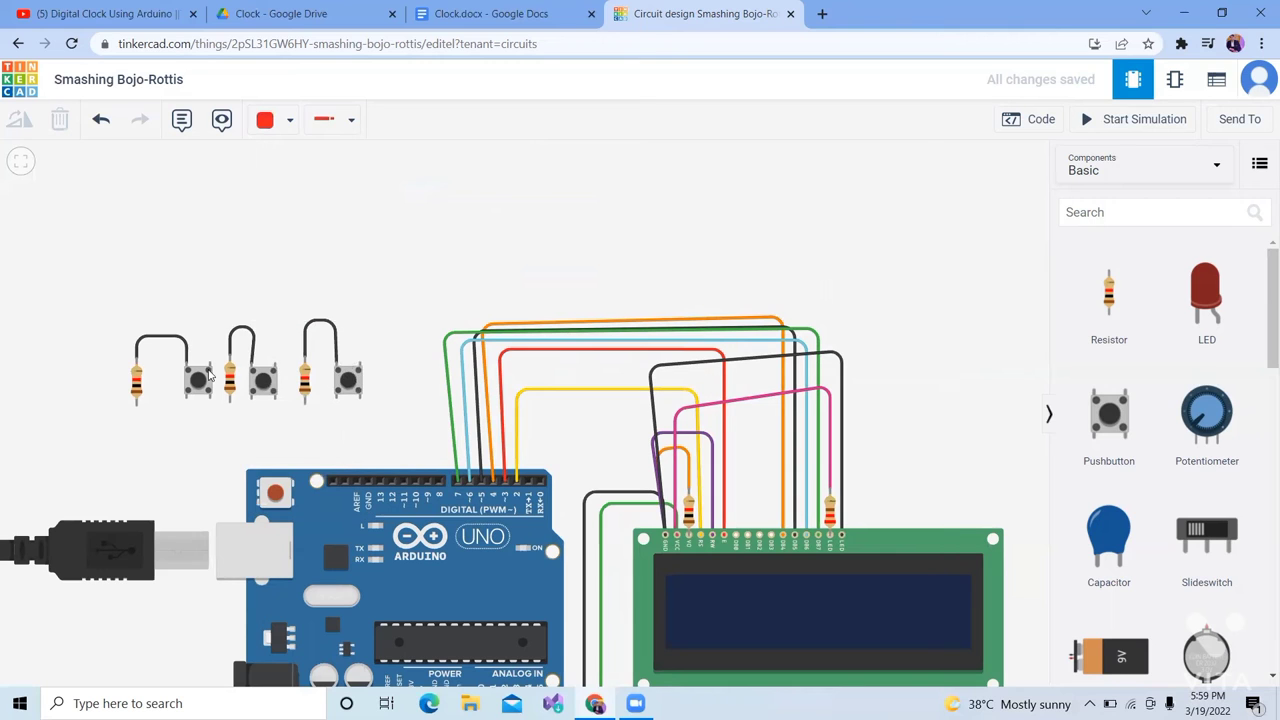
{"action": "left_click", "coordinate": [210, 362]}
{"action": "left_click", "coordinate": [210, 305]}
{"action": "left_click", "coordinate": [272, 305]}
{"action": "left_click", "coordinate": [275, 364]}
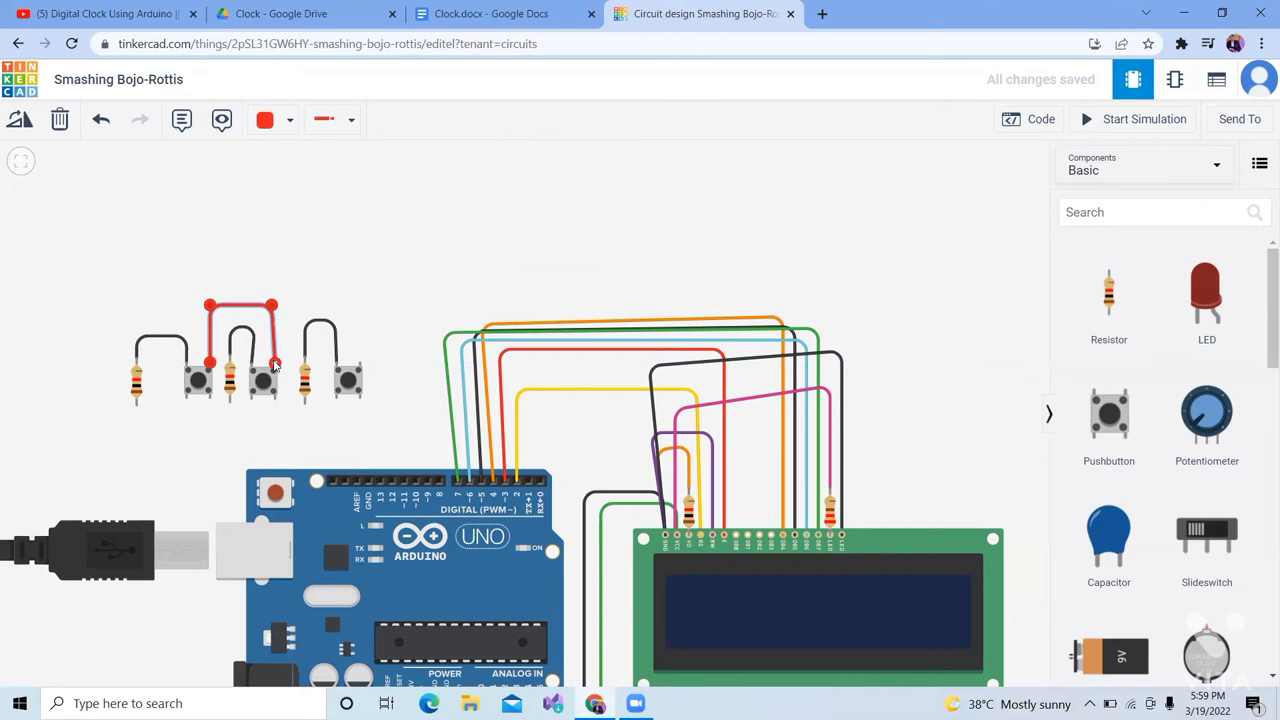
Step: Route a red wire from the second pushbutton's upper-right terminal over the top to the third pushbutton's upper-right terminal
{"action": "left_click", "coordinate": [293, 395]}
{"action": "left_click", "coordinate": [276, 366]}
{"action": "left_click", "coordinate": [291, 300]}
{"action": "left_click", "coordinate": [358, 301]}
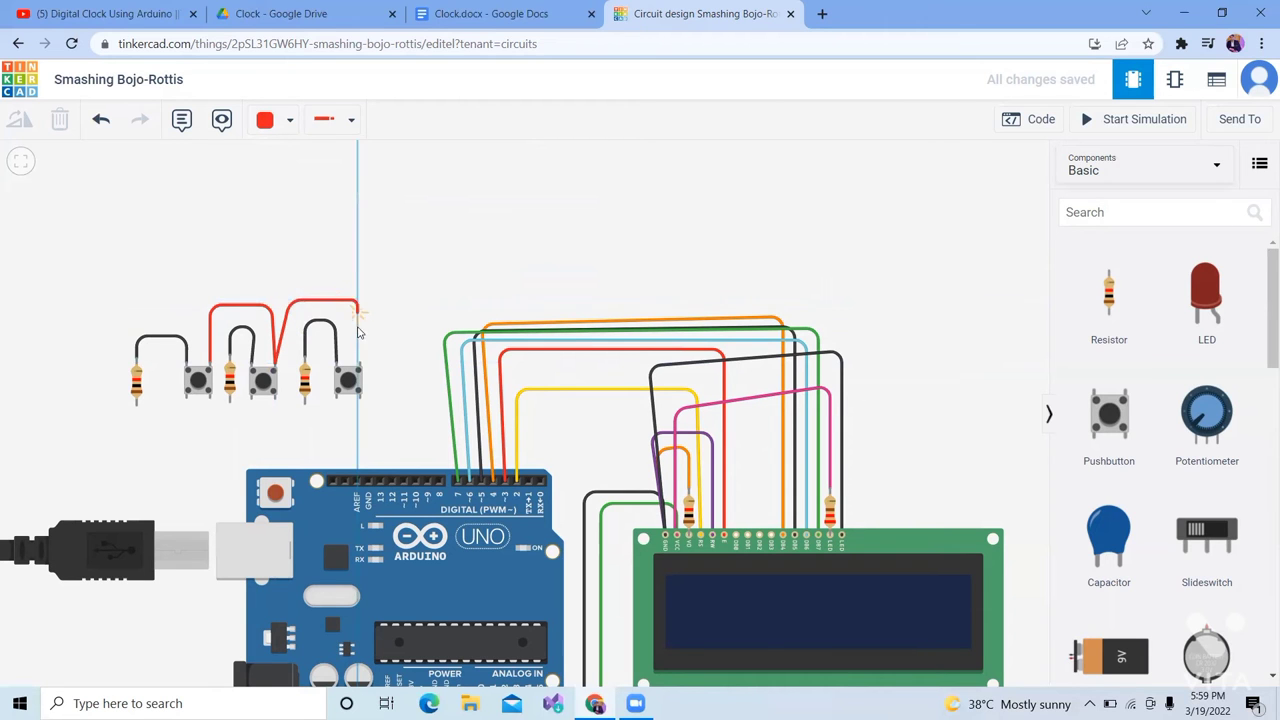
{"action": "left_click", "coordinate": [361, 366]}
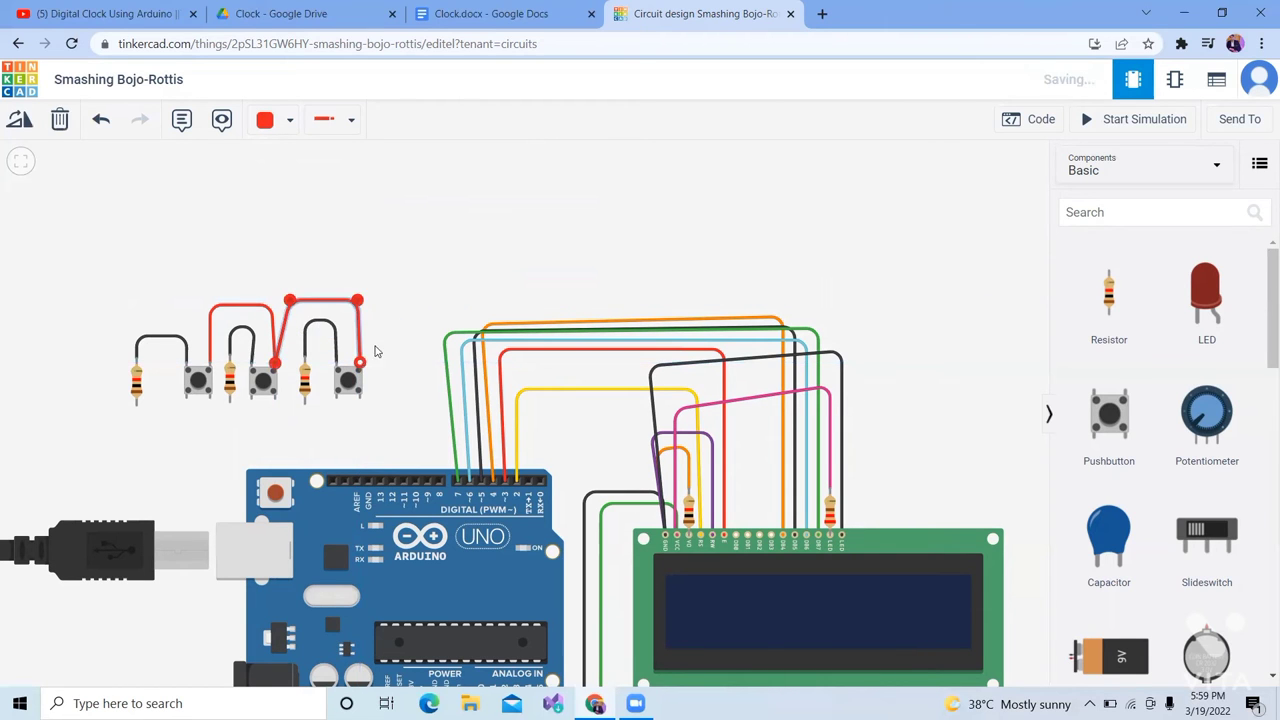
Step: Set the wire colour to yellow and connect the lower terminals of the first and second pushbutton resistors with a wire routed below them
{"action": "left_click_drag", "start_coordinate": [427, 427], "coordinate": [416, 330]}
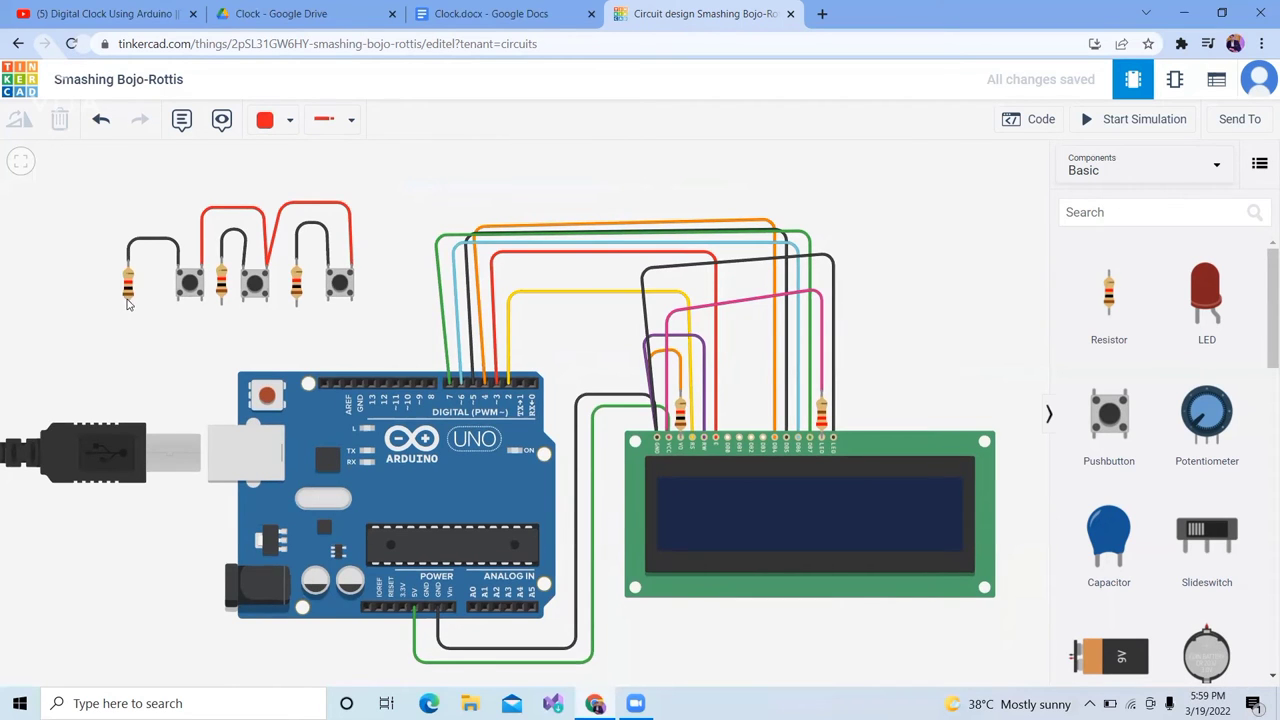
{"action": "left_click", "coordinate": [289, 120]}
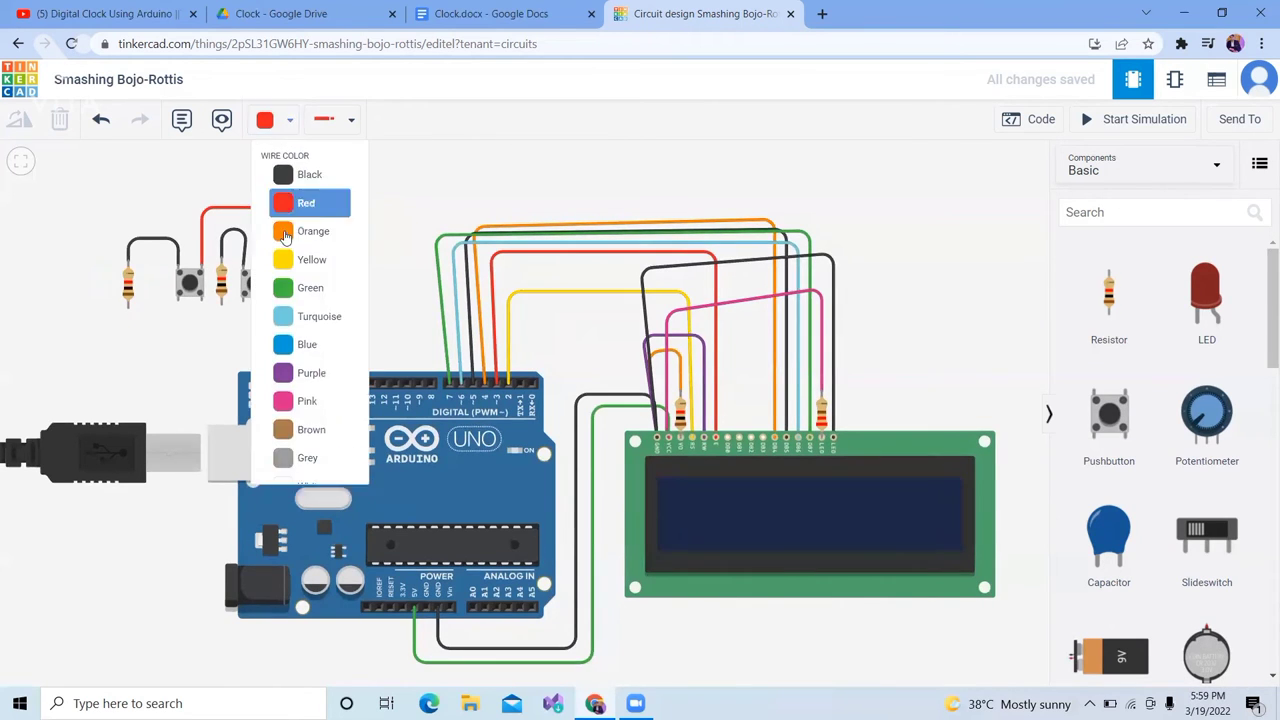
{"action": "left_click", "coordinate": [285, 257]}
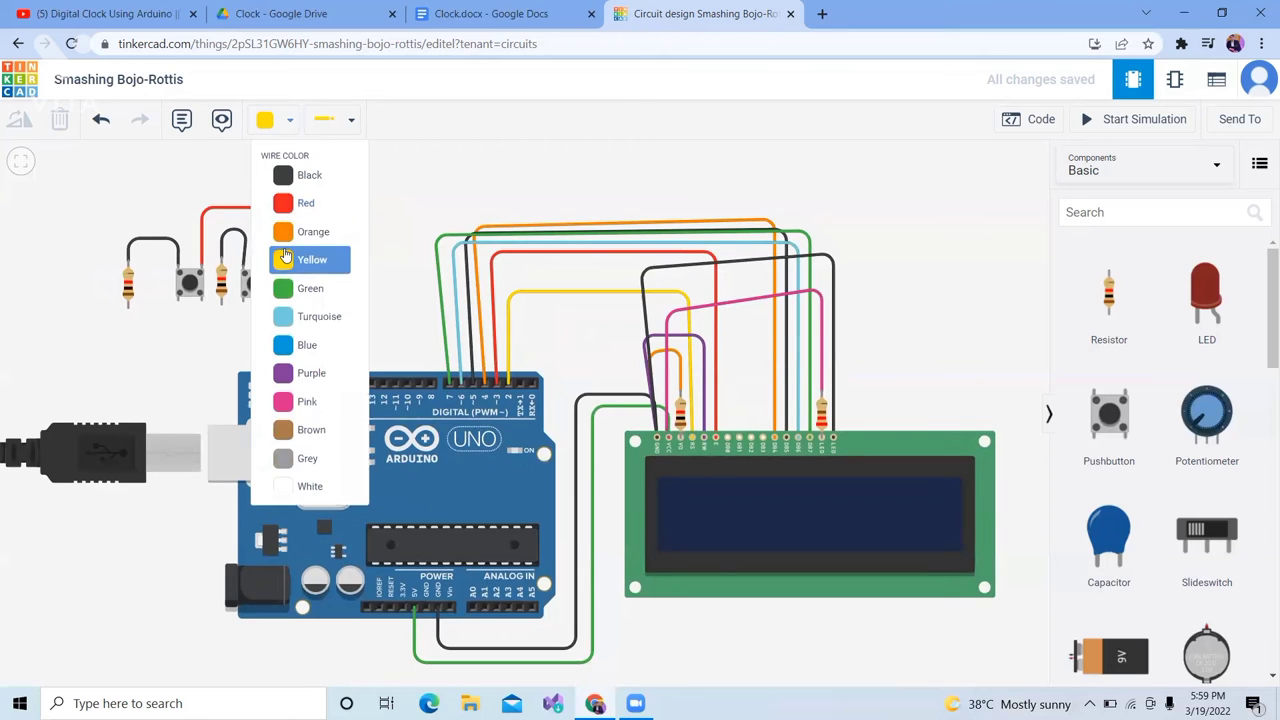
{"action": "left_click", "coordinate": [125, 314]}
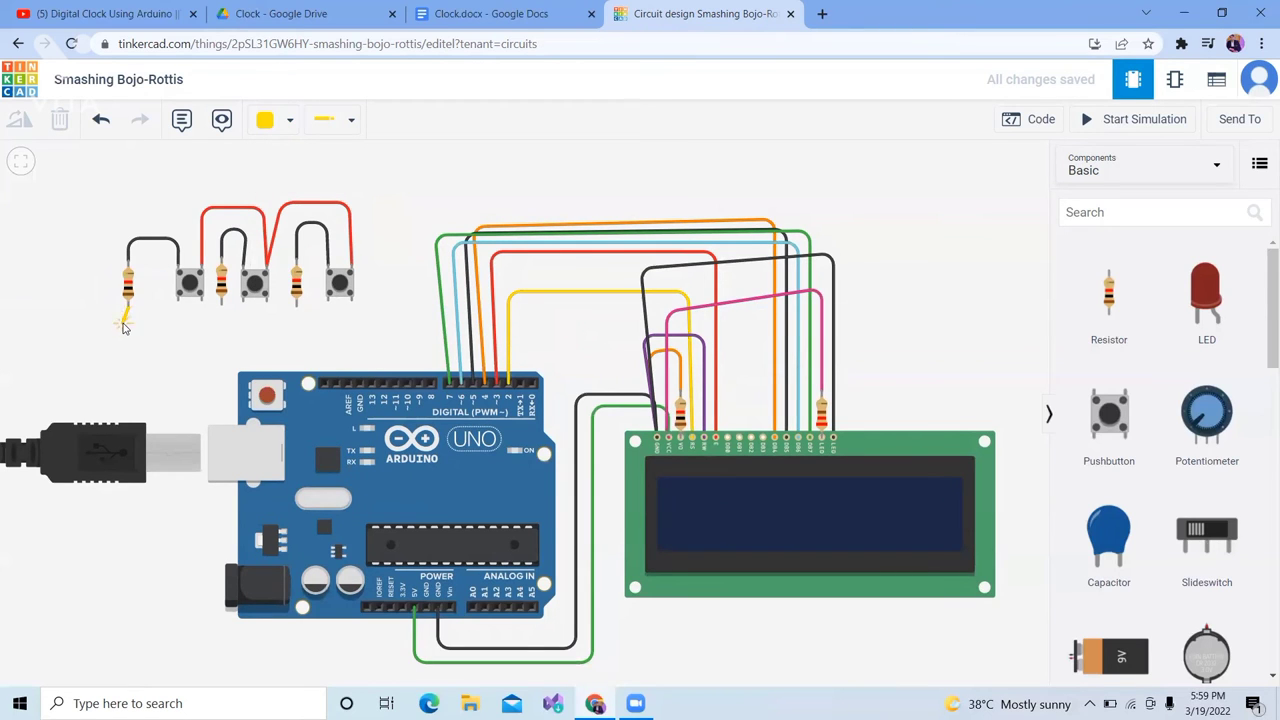
{"action": "left_click", "coordinate": [130, 340]}
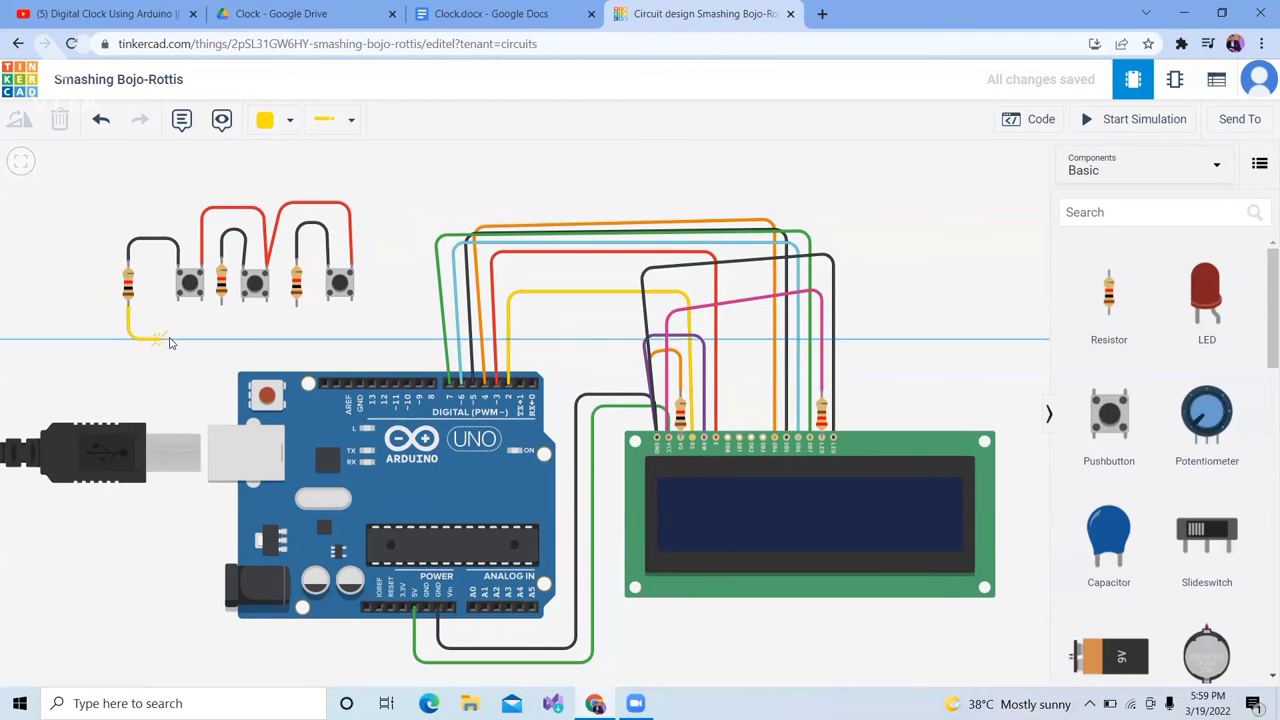
{"action": "left_click", "coordinate": [221, 304]}
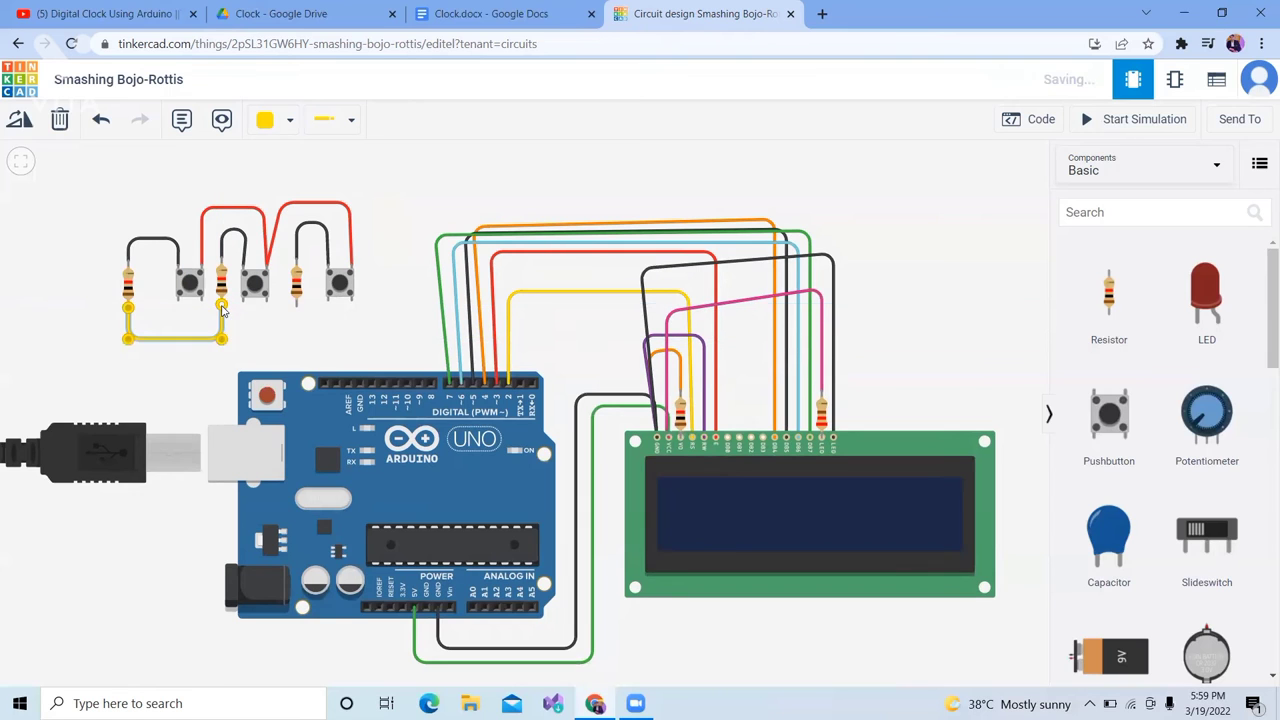
{"action": "left_click", "coordinate": [239, 320]}
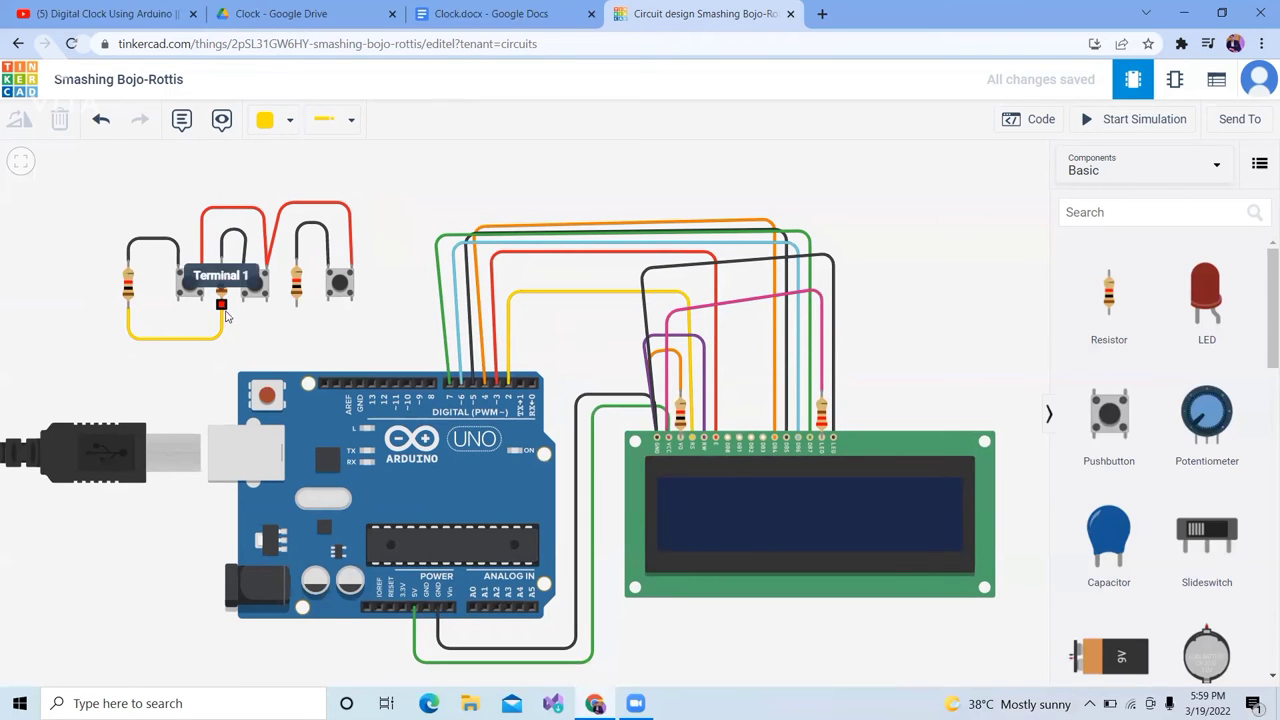
Step: Route a yellow wire from the second pushbutton resistor's lower terminal to the third one's lower terminal
{"action": "left_click", "coordinate": [230, 332]}
{"action": "left_click", "coordinate": [299, 330]}
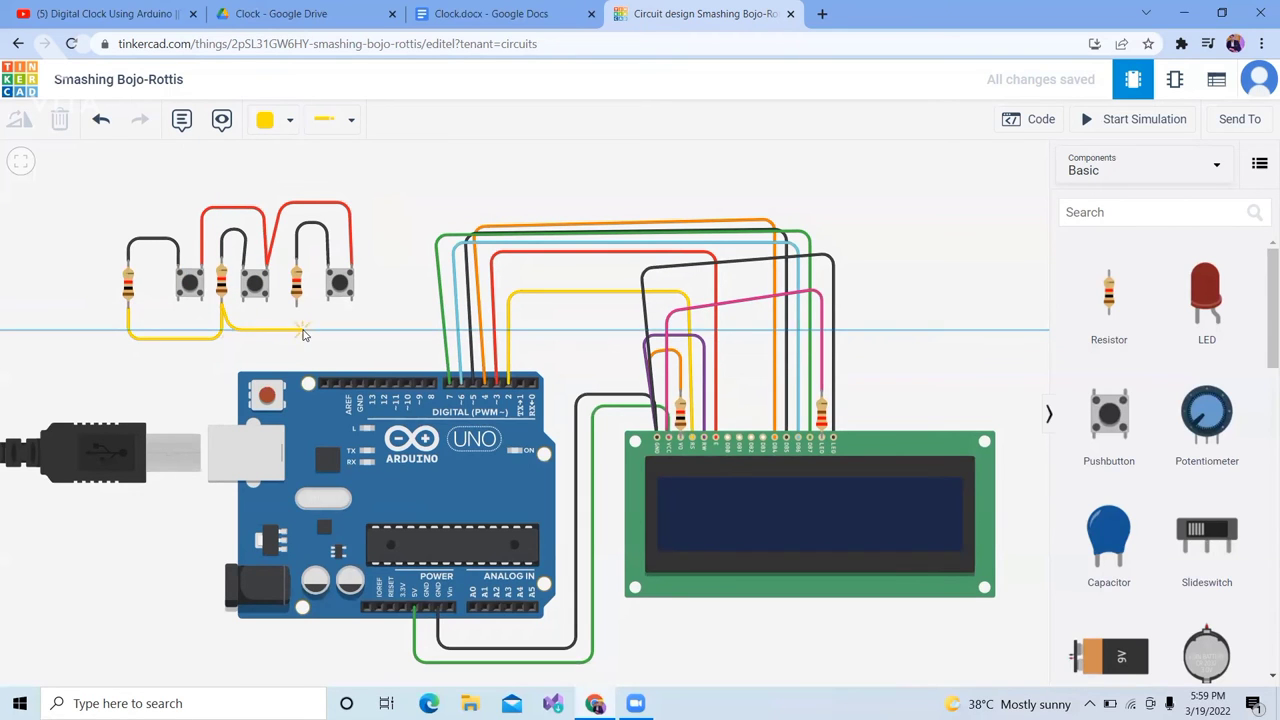
{"action": "left_click", "coordinate": [296, 306]}
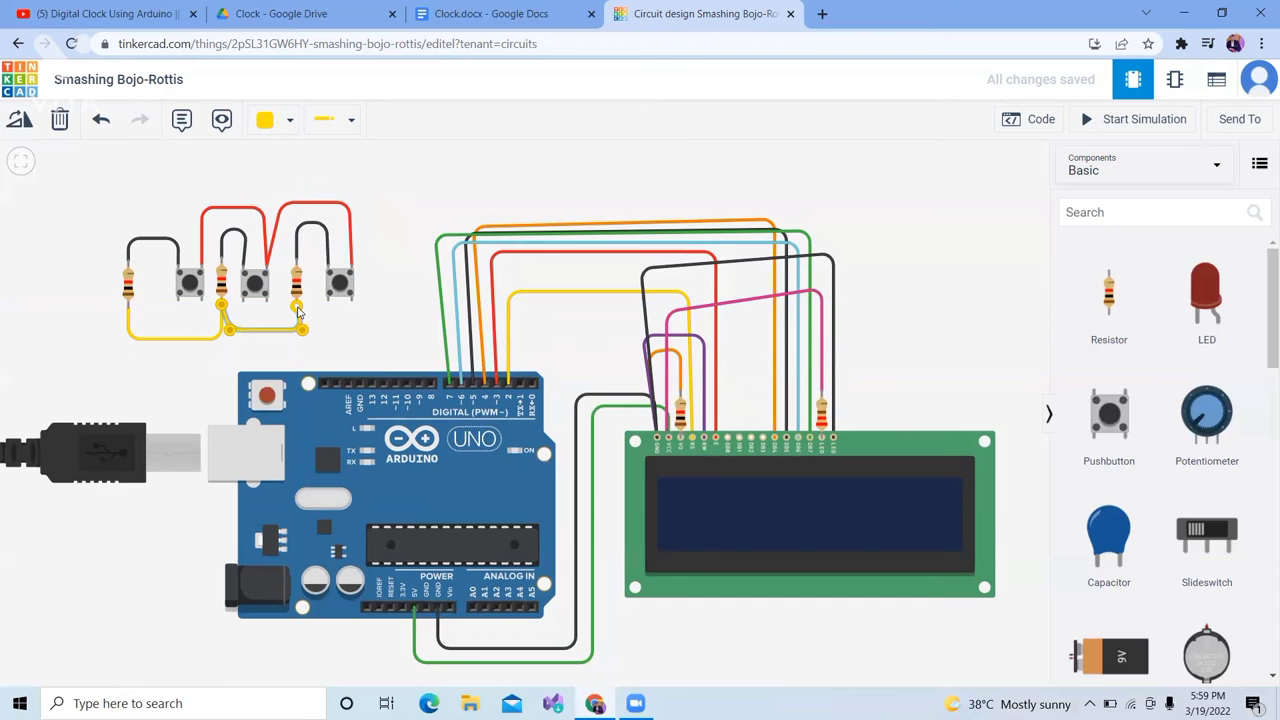
{"action": "left_click", "coordinate": [378, 241]}
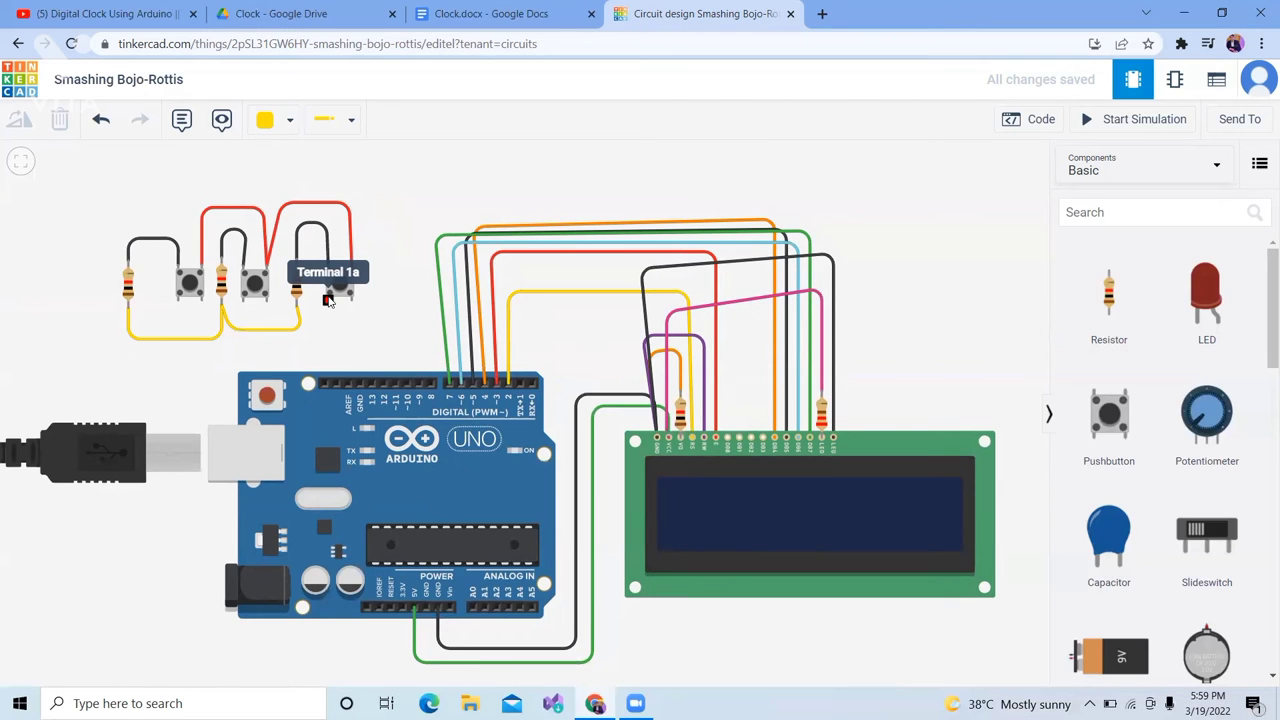
Step: Wire the third pushbutton's lower-left terminal to Arduino digital pin 8 and colour that wire green
{"action": "left_click", "coordinate": [330, 316]}
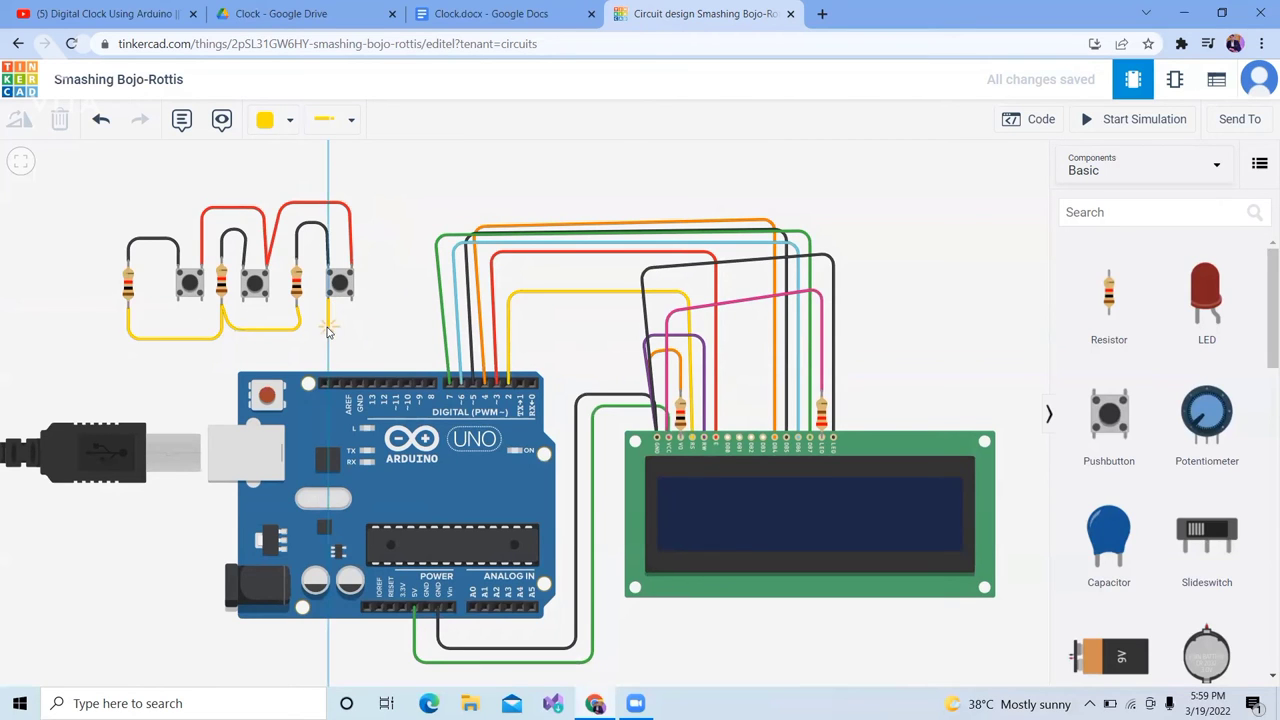
{"action": "left_click", "coordinate": [328, 327]}
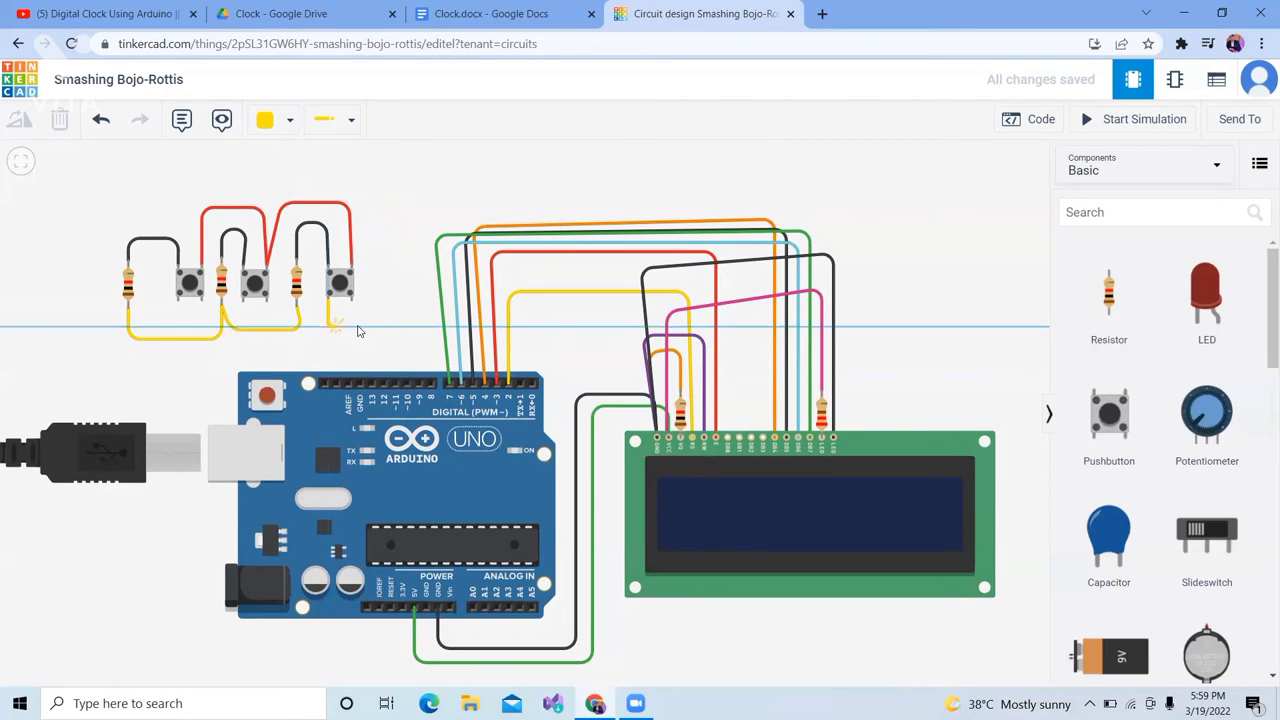
{"action": "left_click", "coordinate": [427, 329]}
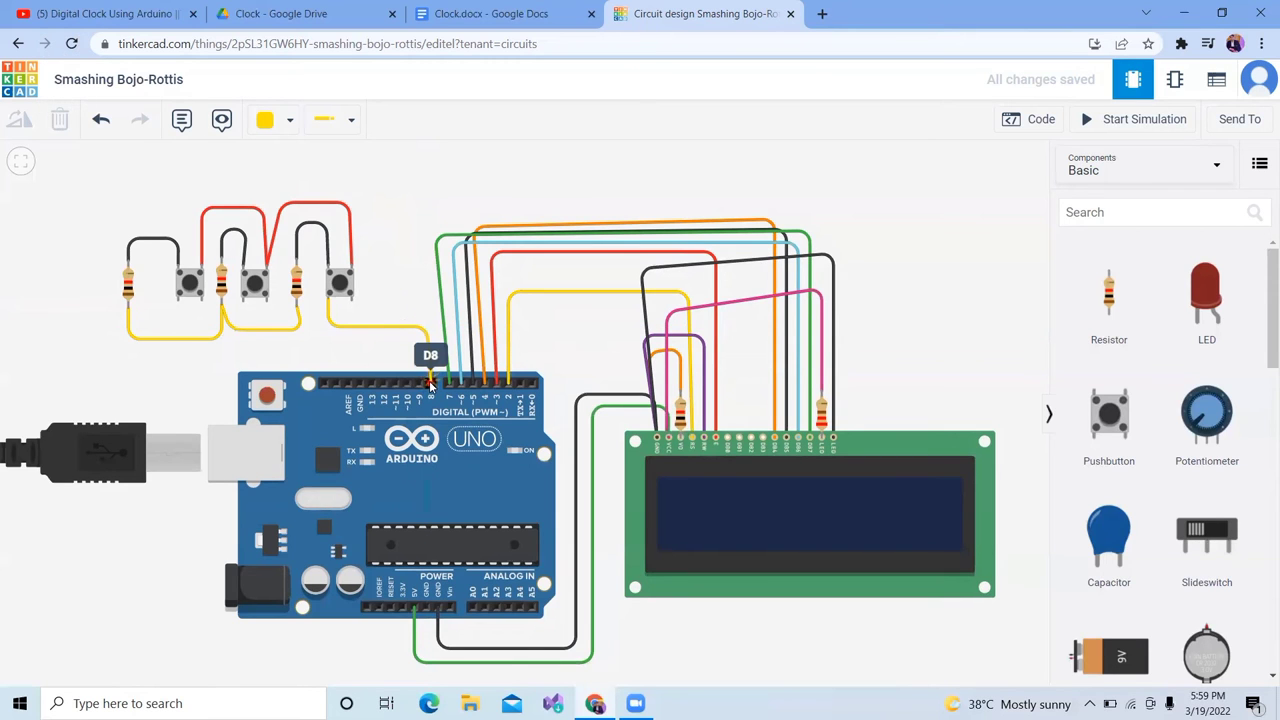
{"action": "left_click", "coordinate": [430, 383]}
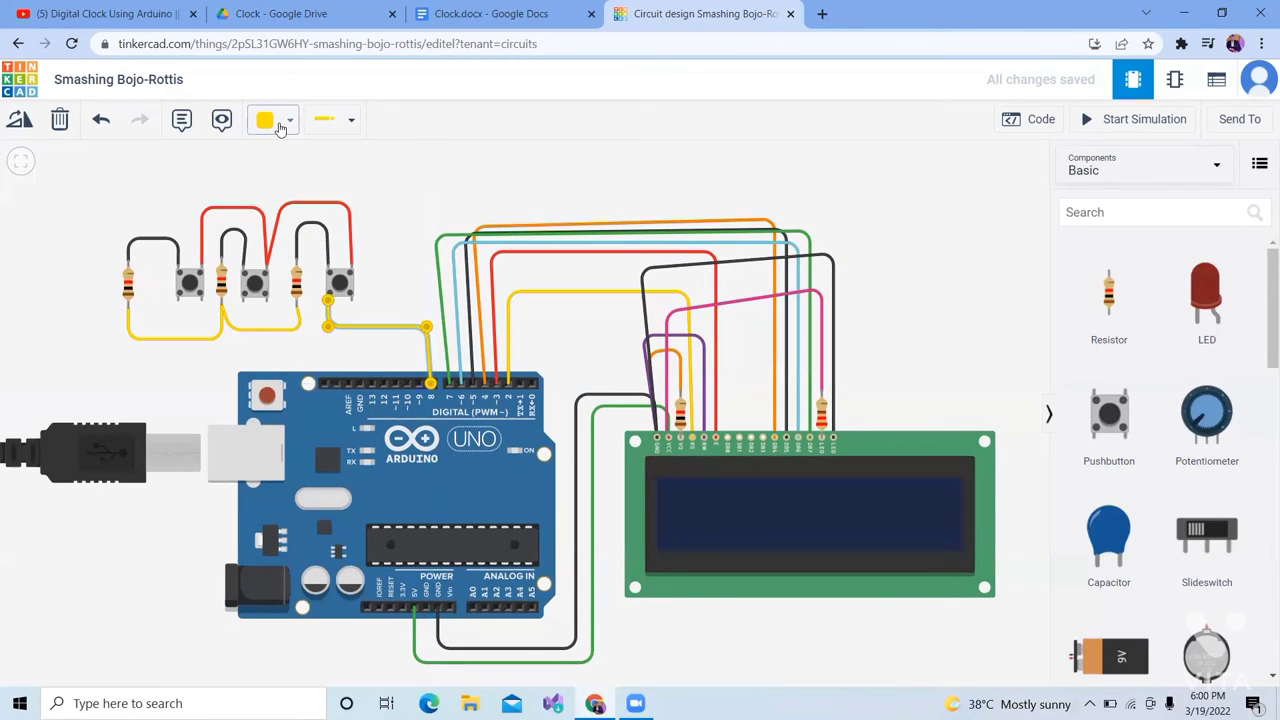
{"action": "left_click", "coordinate": [282, 121]}
{"action": "left_click", "coordinate": [300, 283]}
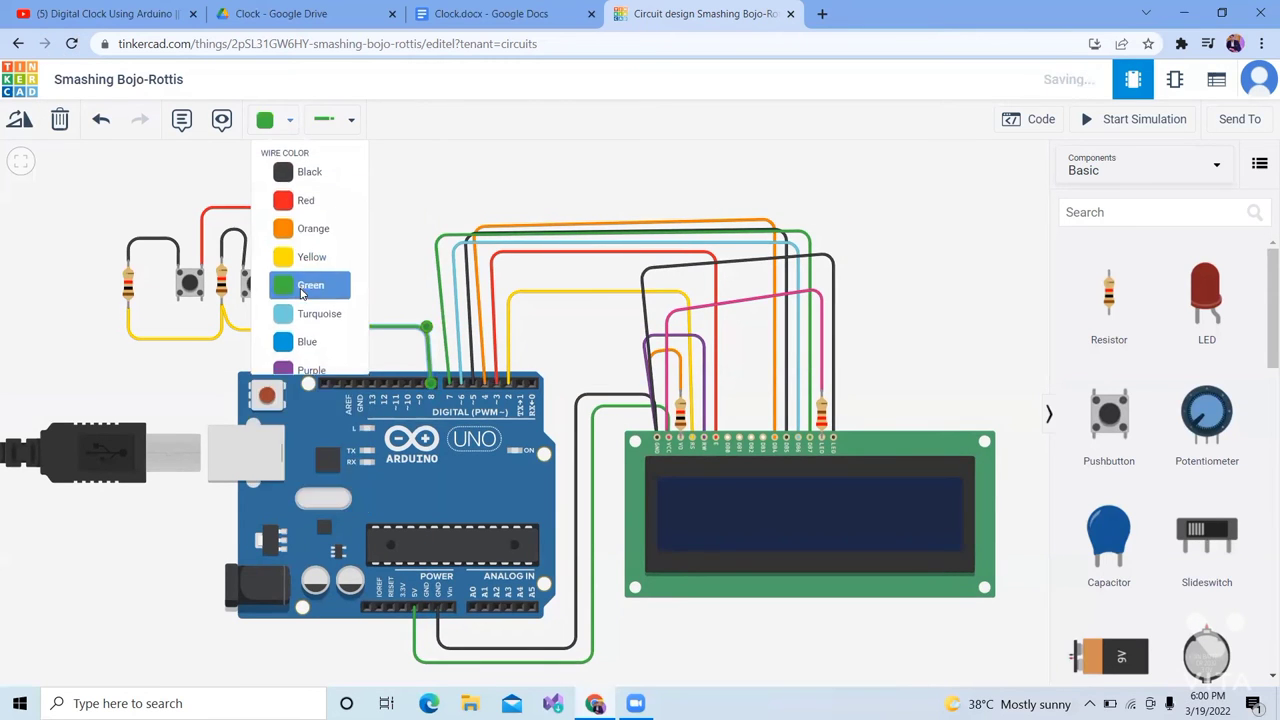
{"action": "left_click", "coordinate": [409, 206]}
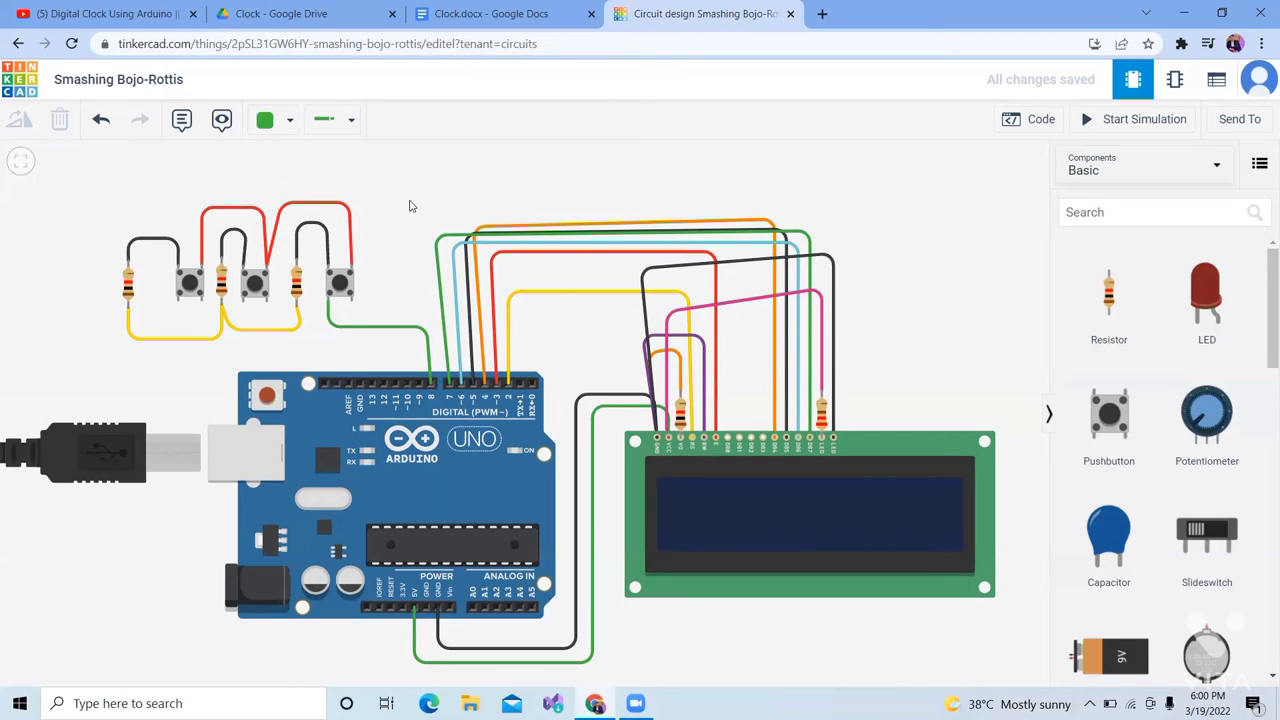
Step: Wire the third pushbutton resistor's lower terminal to the Arduino GND pin beside AREF and colour that wire turquoise
{"action": "left_click", "coordinate": [296, 307]}
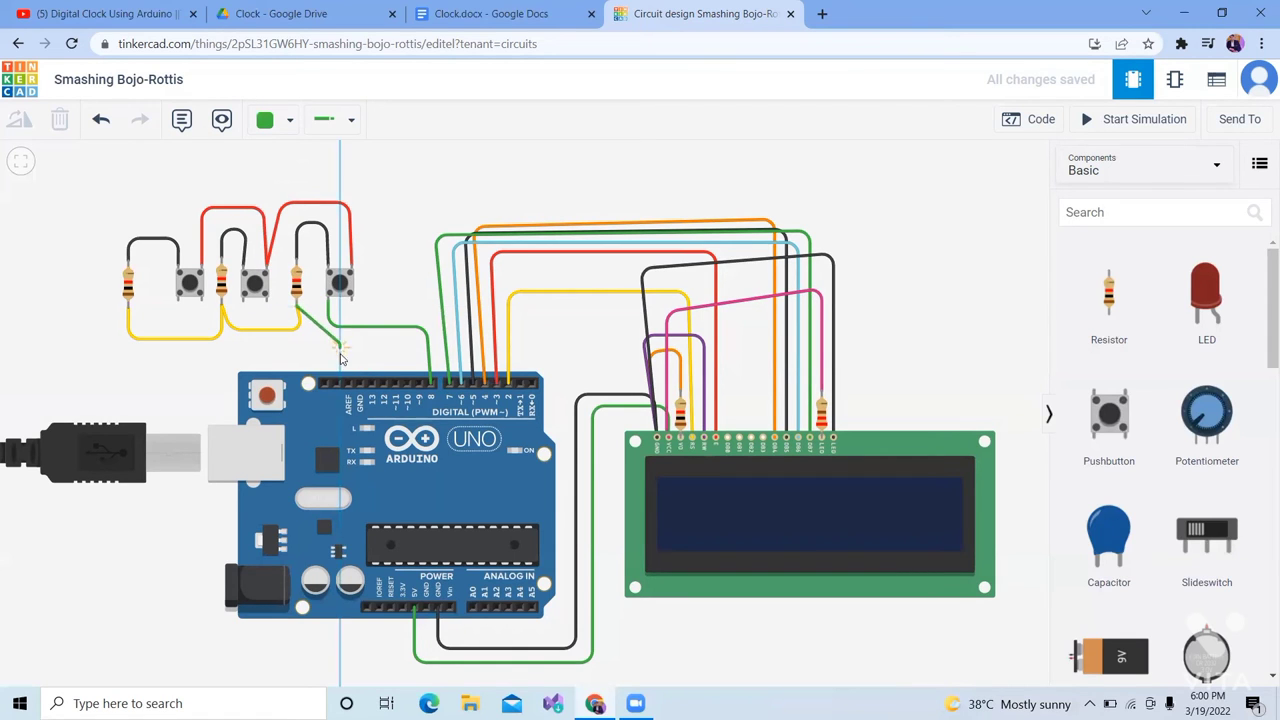
{"action": "left_click", "coordinate": [360, 383]}
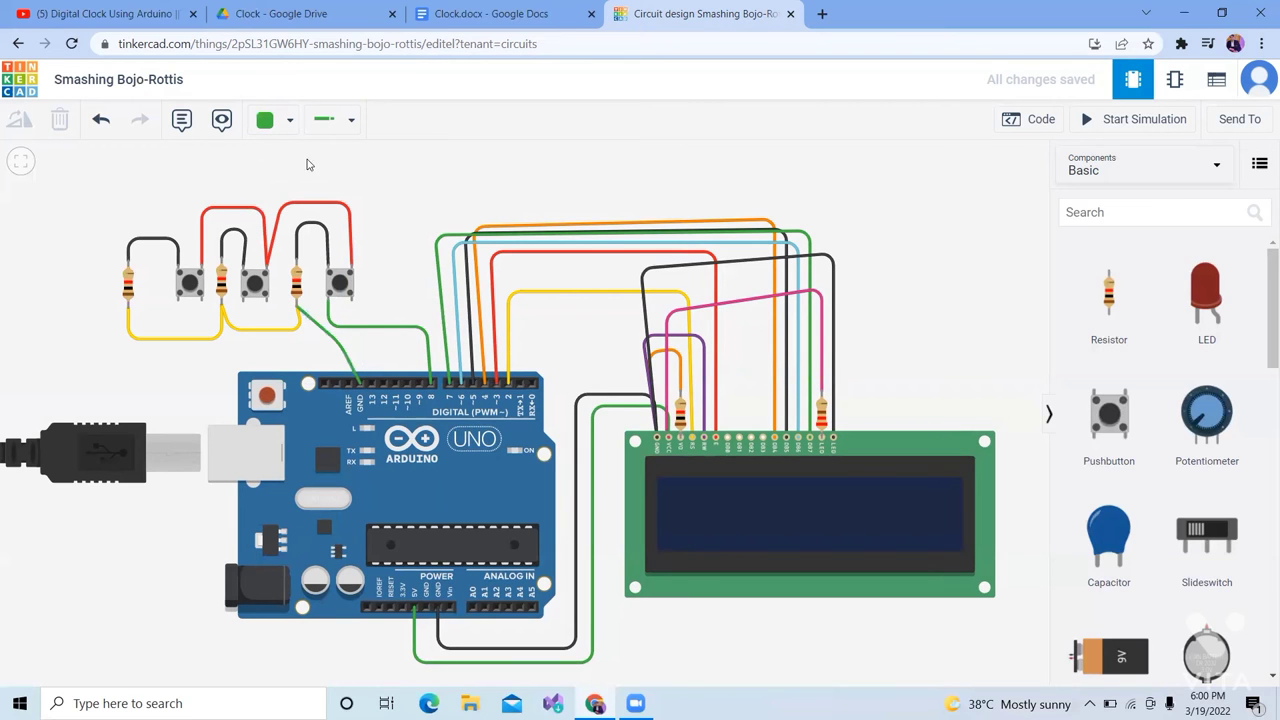
{"action": "left_click", "coordinate": [284, 120]}
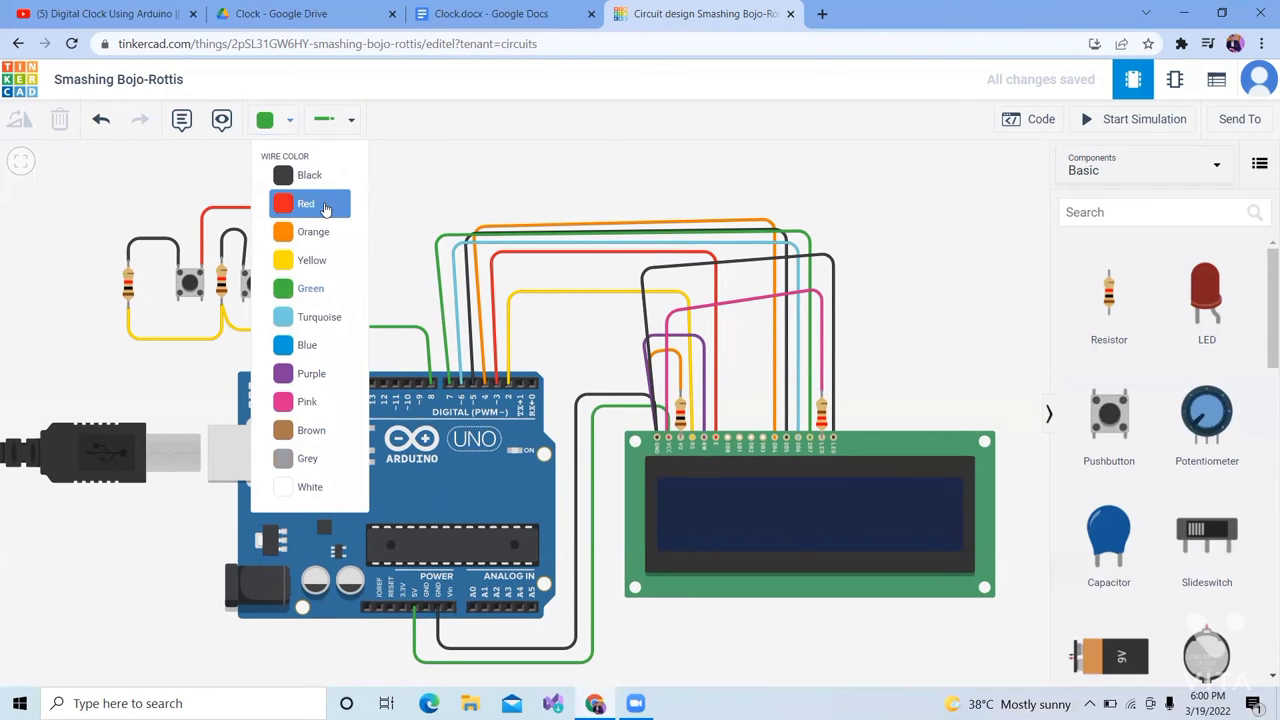
{"action": "scroll", "coordinate": [393, 190], "scroll_direction": "down", "scroll_amount": 2}
{"action": "scroll", "coordinate": [393, 190], "scroll_direction": "up", "scroll_amount": 2}
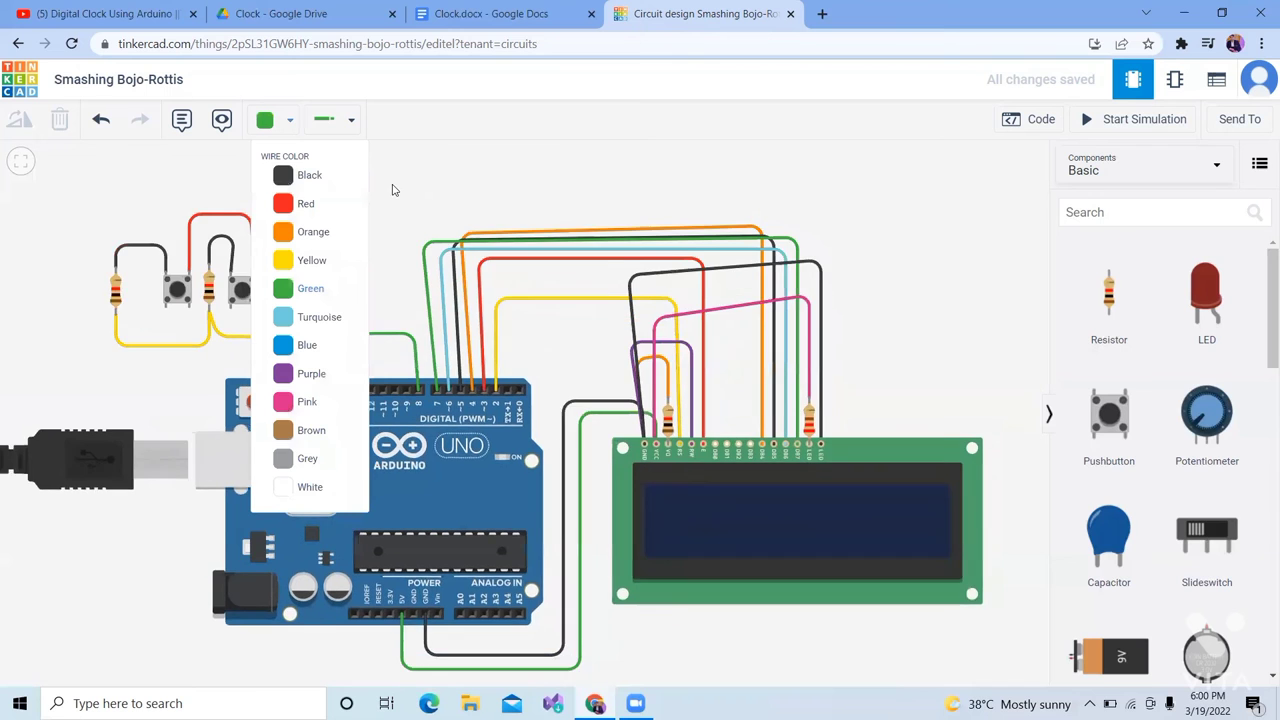
{"action": "scroll", "coordinate": [380, 222], "scroll_direction": "down", "scroll_amount": 2}
{"action": "scroll", "coordinate": [392, 218], "scroll_direction": "up", "scroll_amount": 2}
{"action": "left_click", "coordinate": [392, 218]}
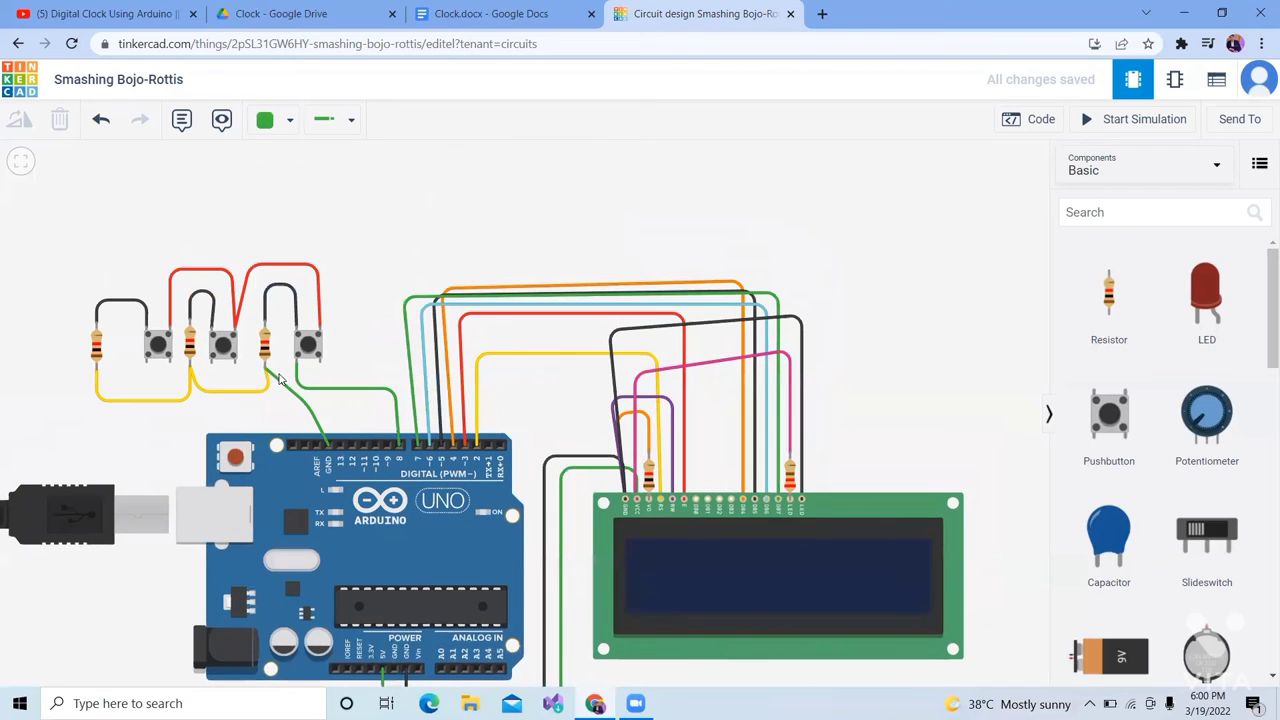
{"action": "left_click", "coordinate": [276, 384]}
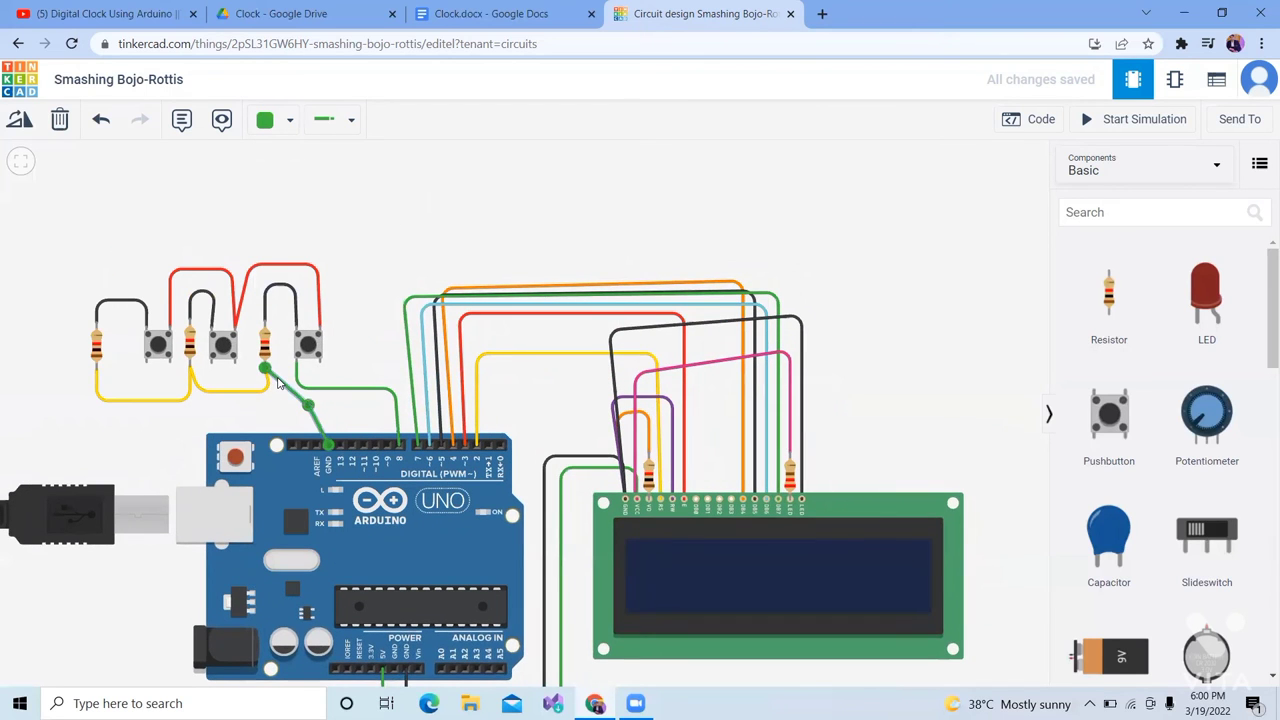
{"action": "left_click", "coordinate": [289, 120]}
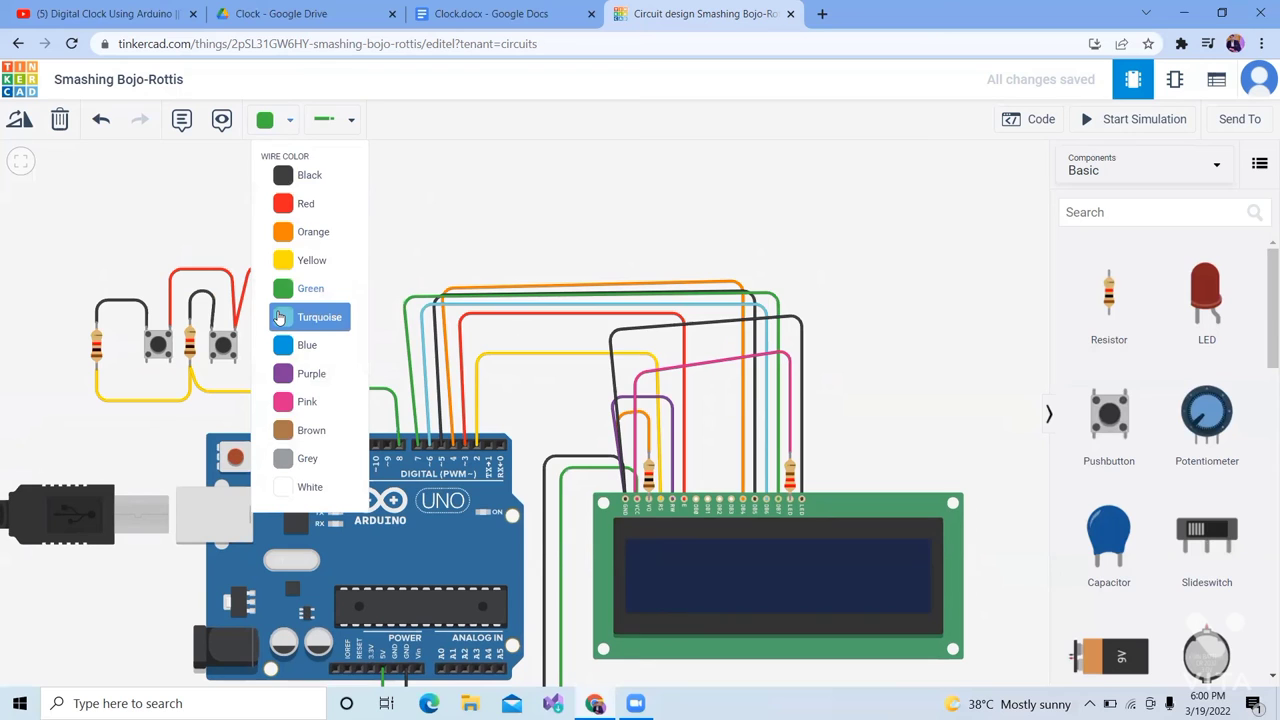
{"action": "left_click", "coordinate": [279, 317]}
{"action": "left_click", "coordinate": [429, 234]}
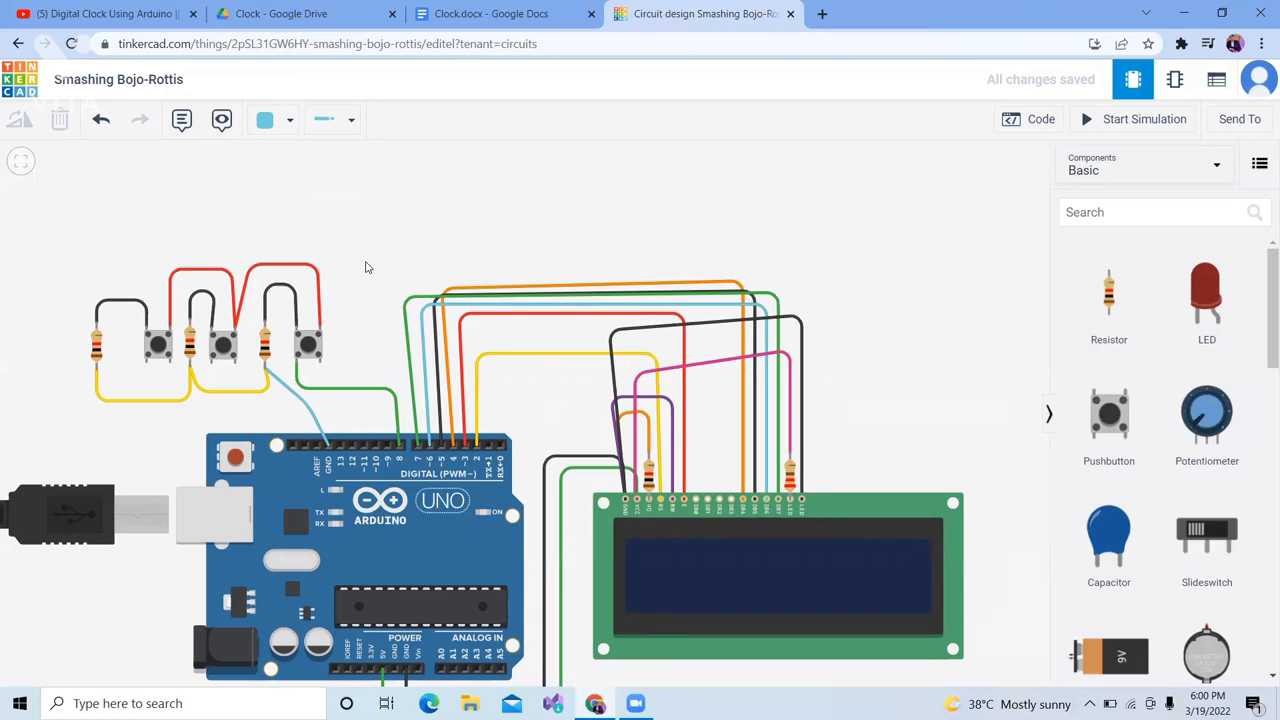
Step: Set the wire colour to purple and route a wire from the second pushbutton's lower-right terminal to Arduino digital pin 9
{"action": "left_click", "coordinate": [281, 128]}
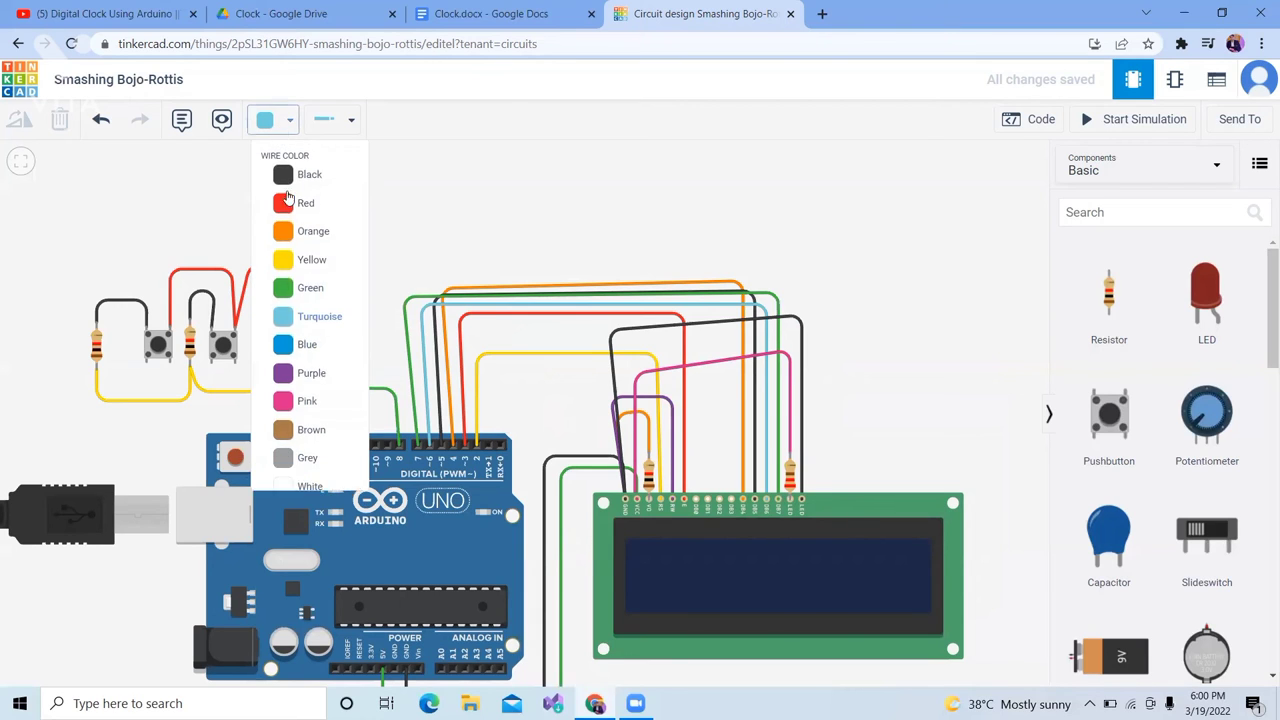
{"action": "left_click", "coordinate": [308, 373]}
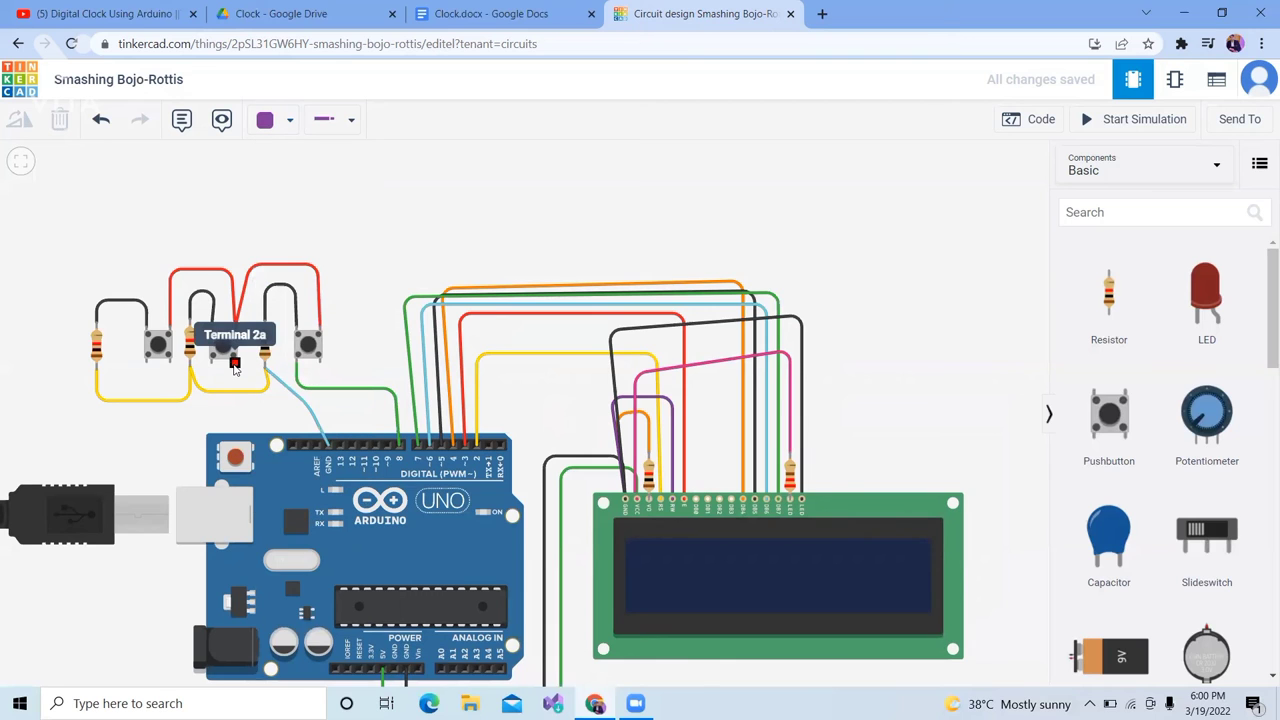
{"action": "left_click", "coordinate": [234, 366]}
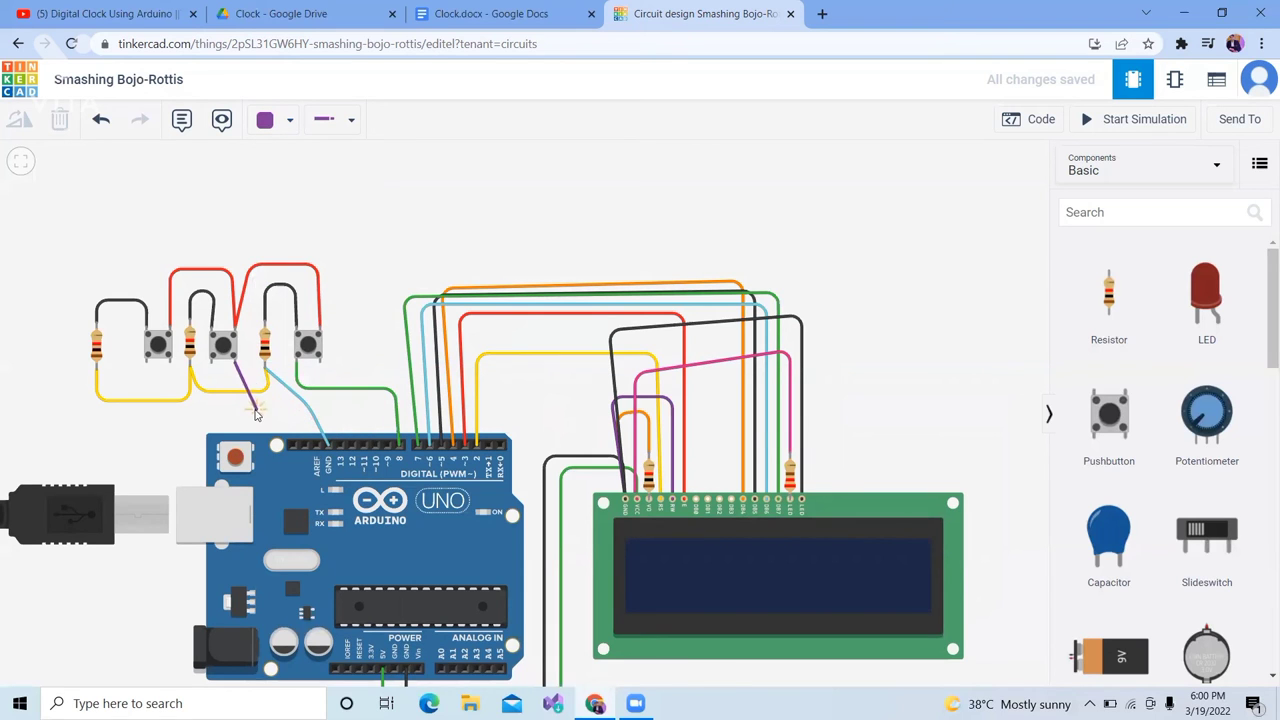
{"action": "left_click", "coordinate": [256, 410]}
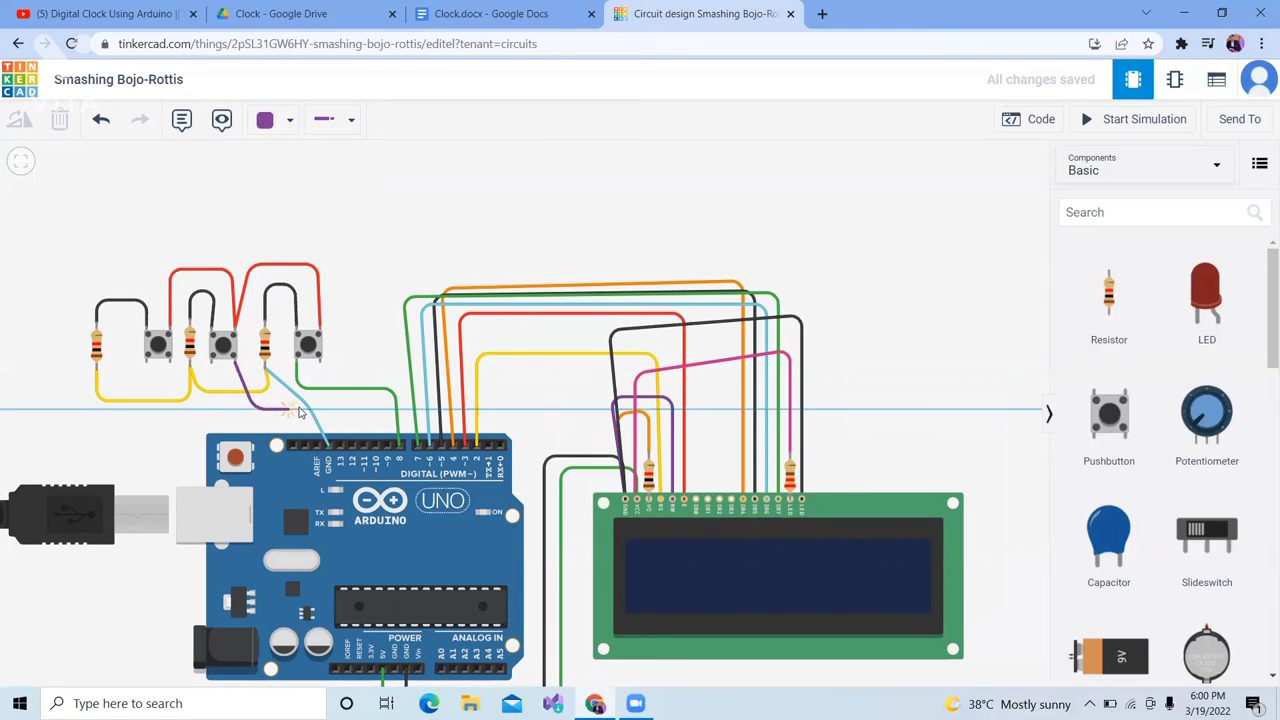
{"action": "left_click", "coordinate": [385, 415]}
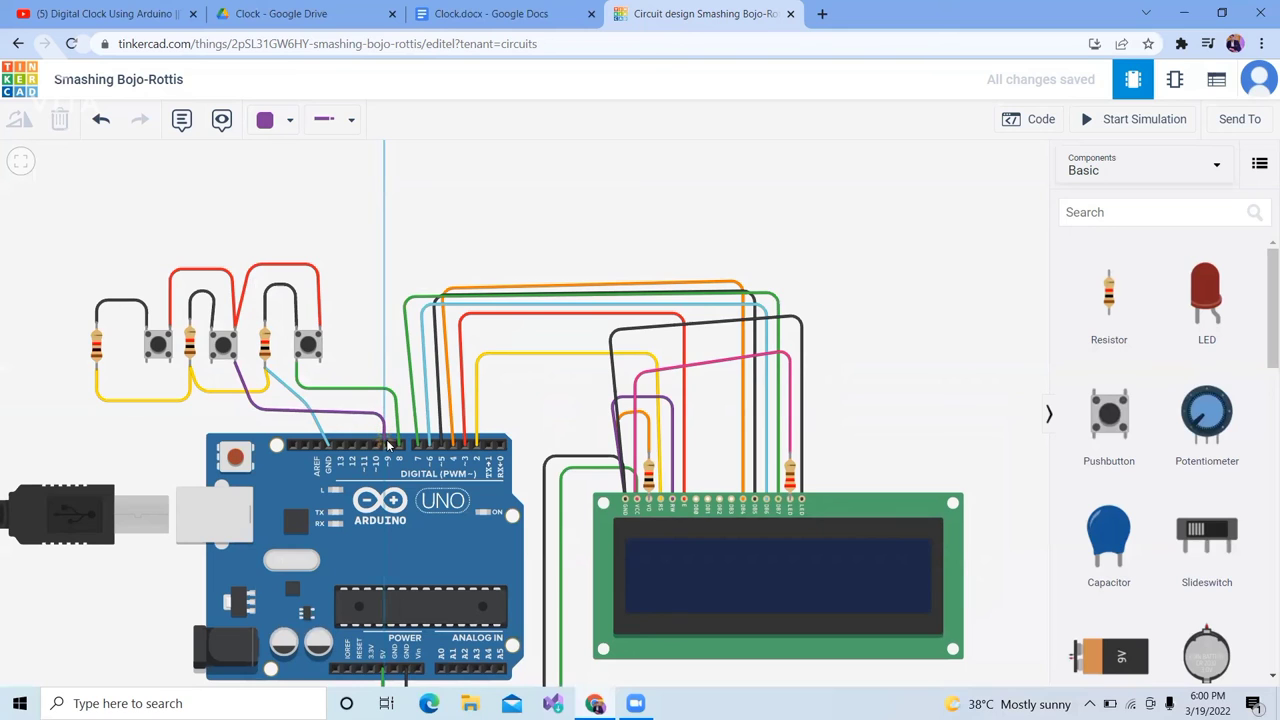
{"action": "left_click", "coordinate": [388, 445]}
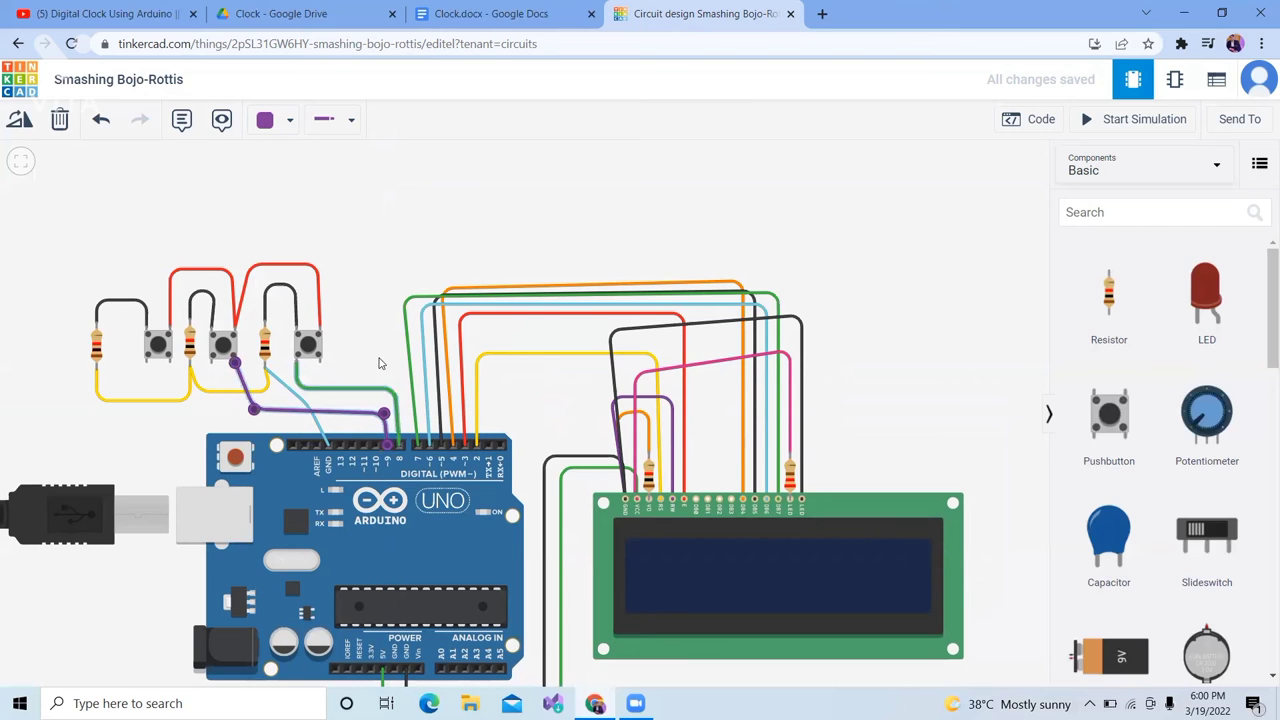
Step: Route a purple wire from the first pushbutton's lower-right terminal to Arduino digital pin 10
{"action": "left_click", "coordinate": [170, 362]}
{"action": "left_click", "coordinate": [167, 410]}
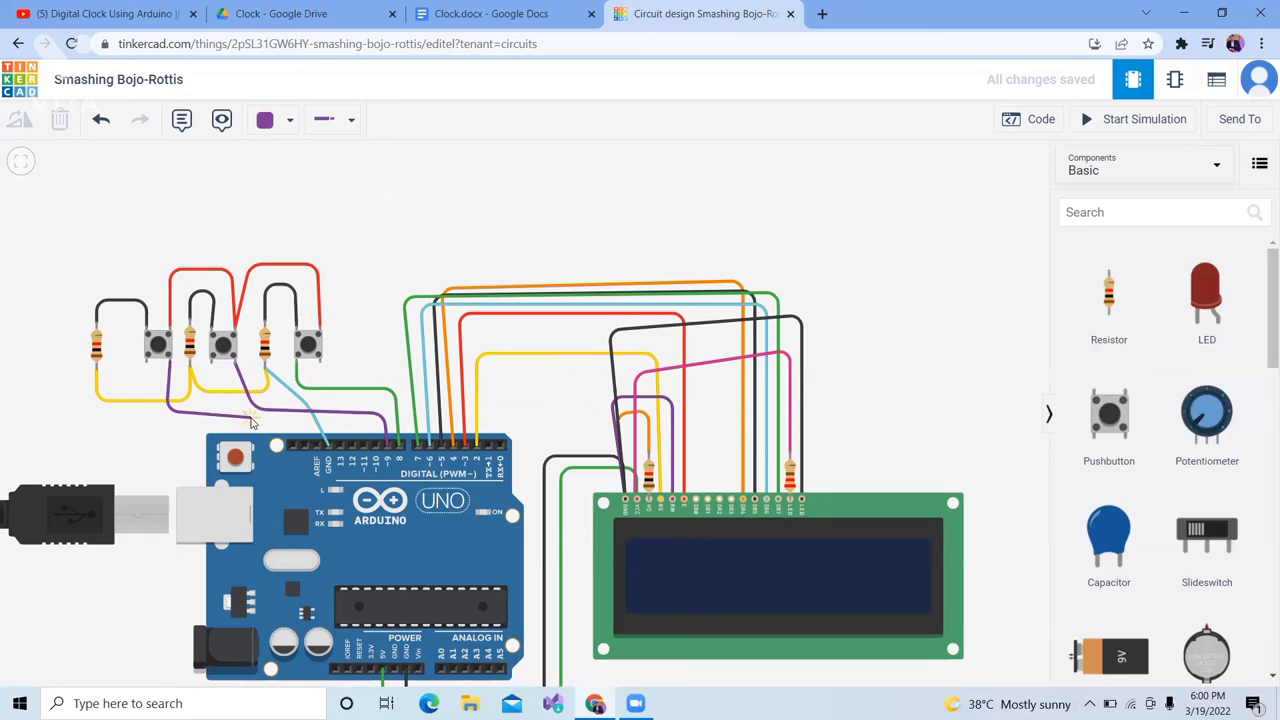
{"action": "left_click", "coordinate": [377, 446]}
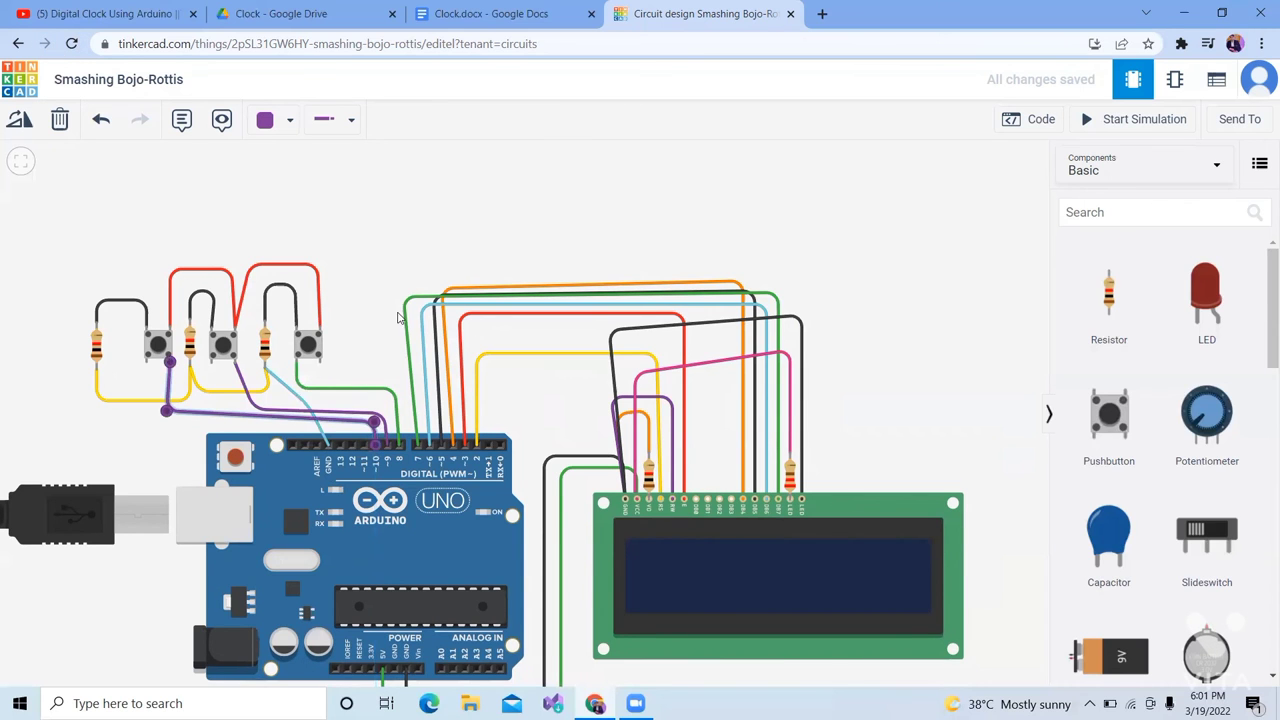
{"action": "left_click", "coordinate": [369, 302]}
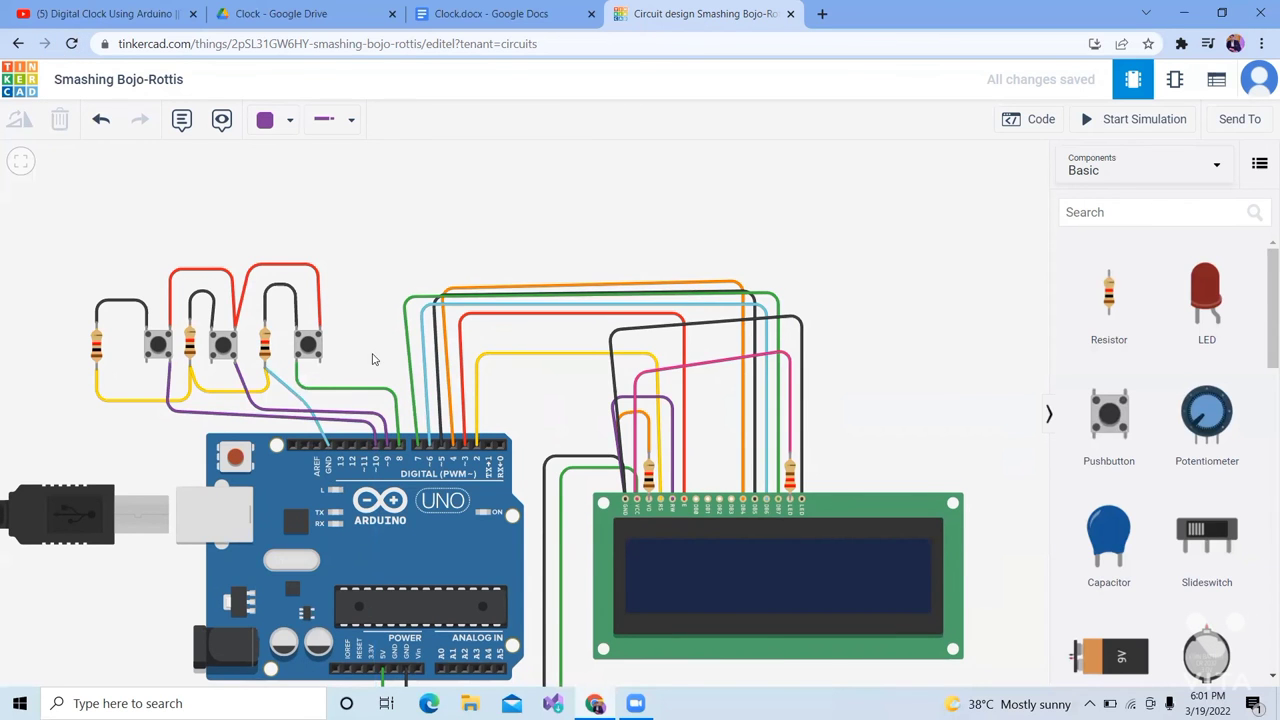
Step: Open the Arduino's code editor and switch it from blocks to text mode, accepting the loss of the existing blocks
{"action": "key", "text": "f"}
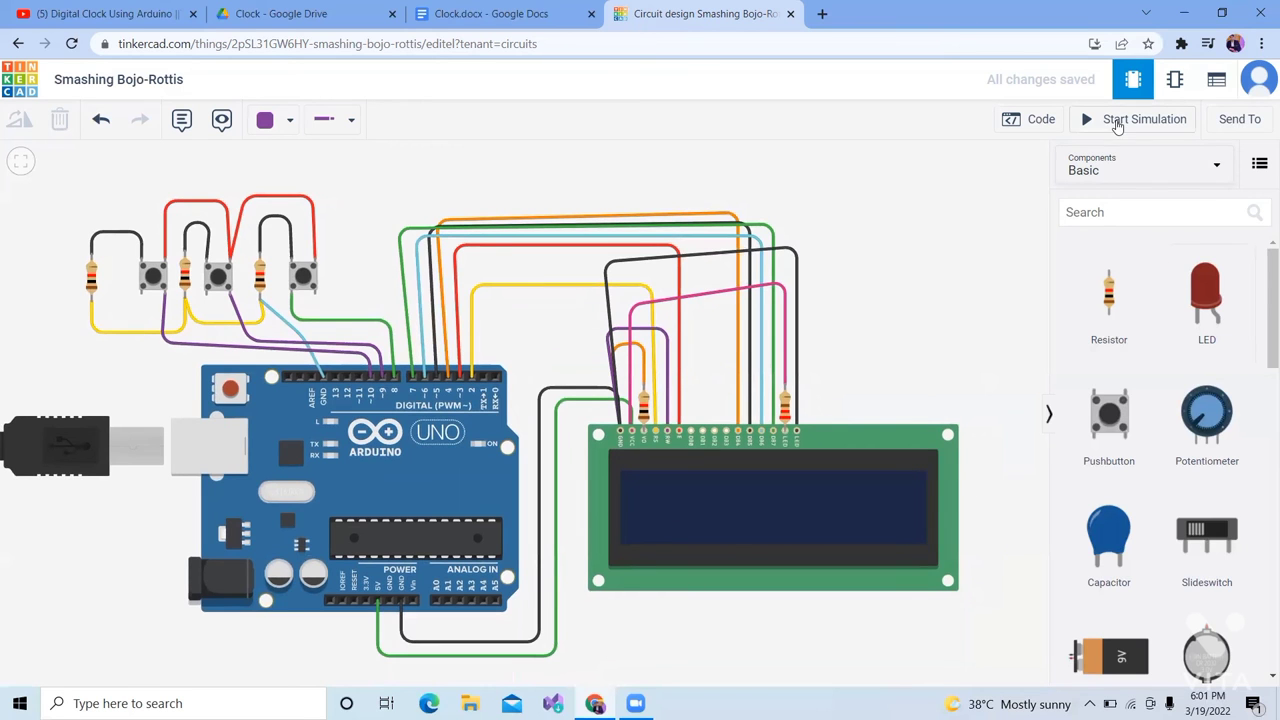
{"action": "left_click", "coordinate": [1052, 120]}
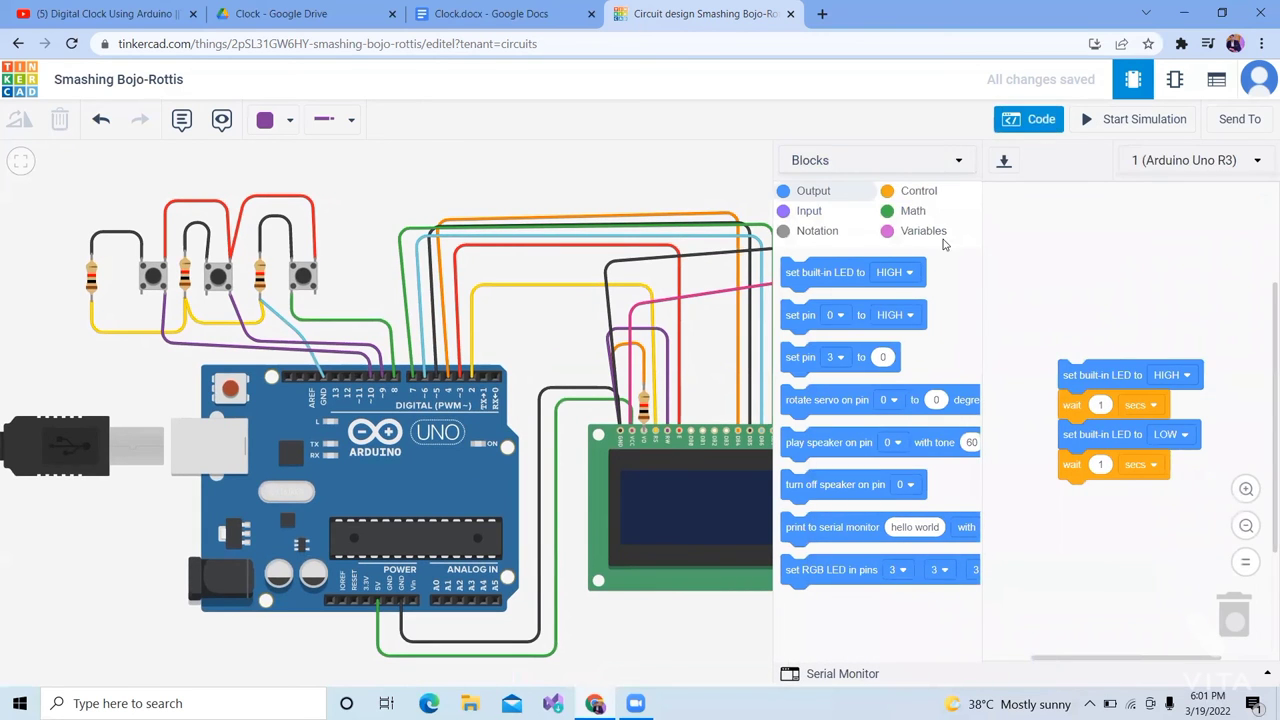
{"action": "left_click", "coordinate": [897, 161]}
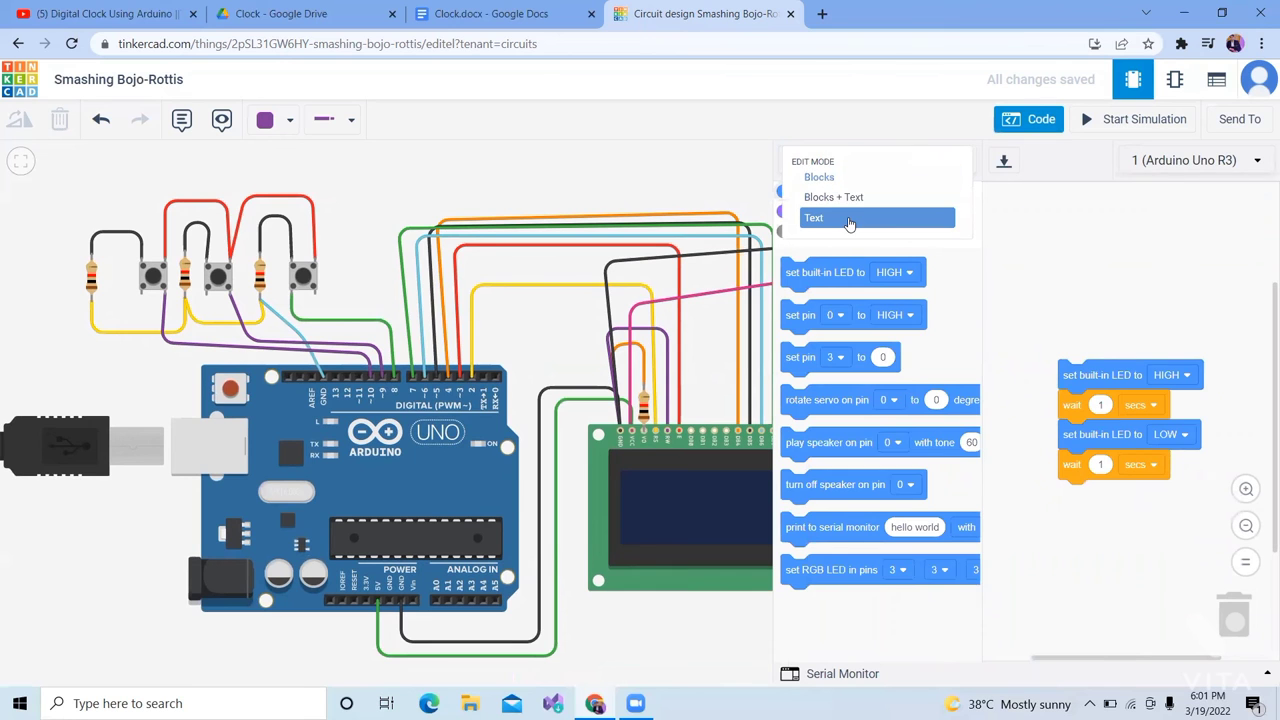
{"action": "left_click", "coordinate": [848, 217]}
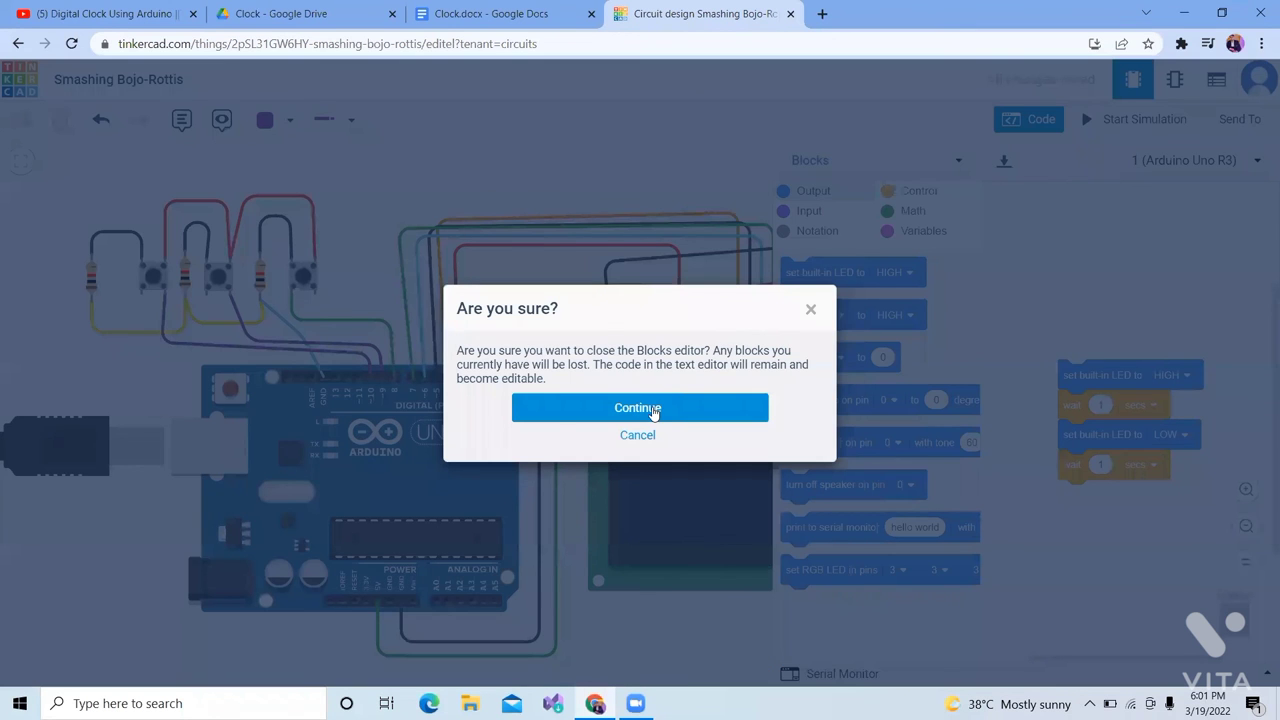
{"action": "left_click", "coordinate": [652, 410]}
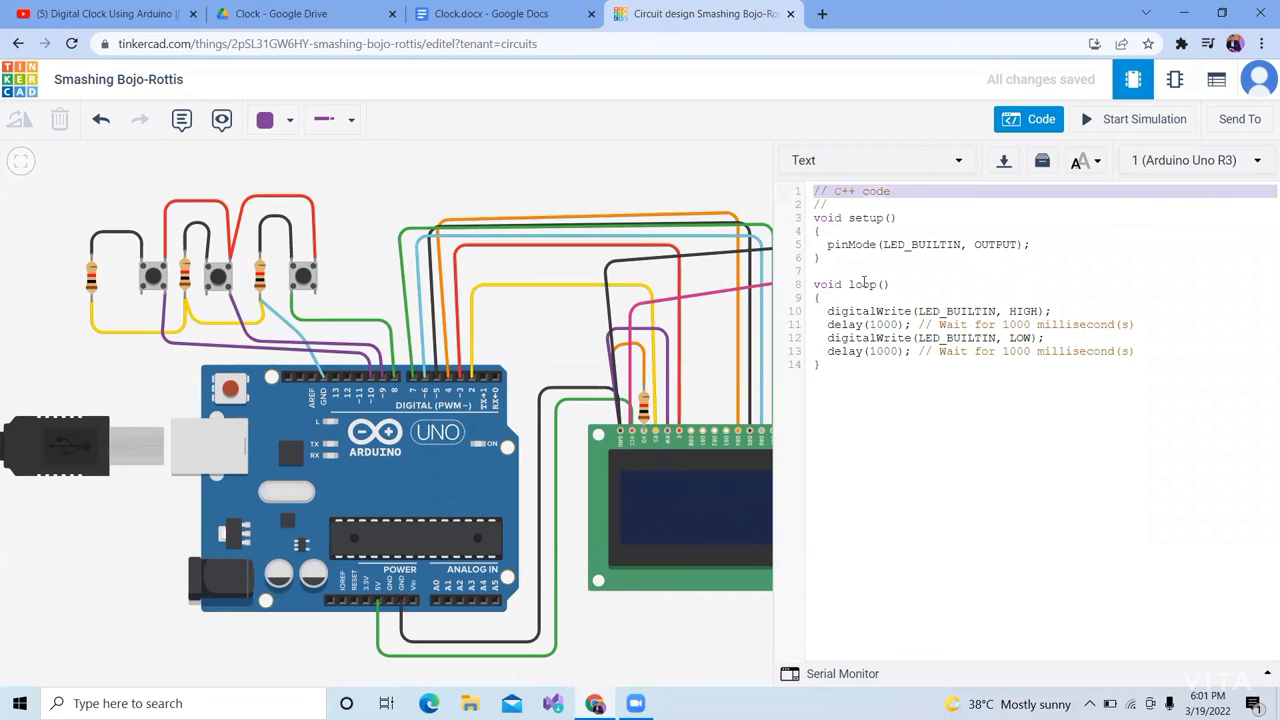
Step: Replace all the default code with the copied digital clock sketch and close the code editor
{"action": "key", "text": "ctrl+a"}
{"action": "key", "text": "Delete"}
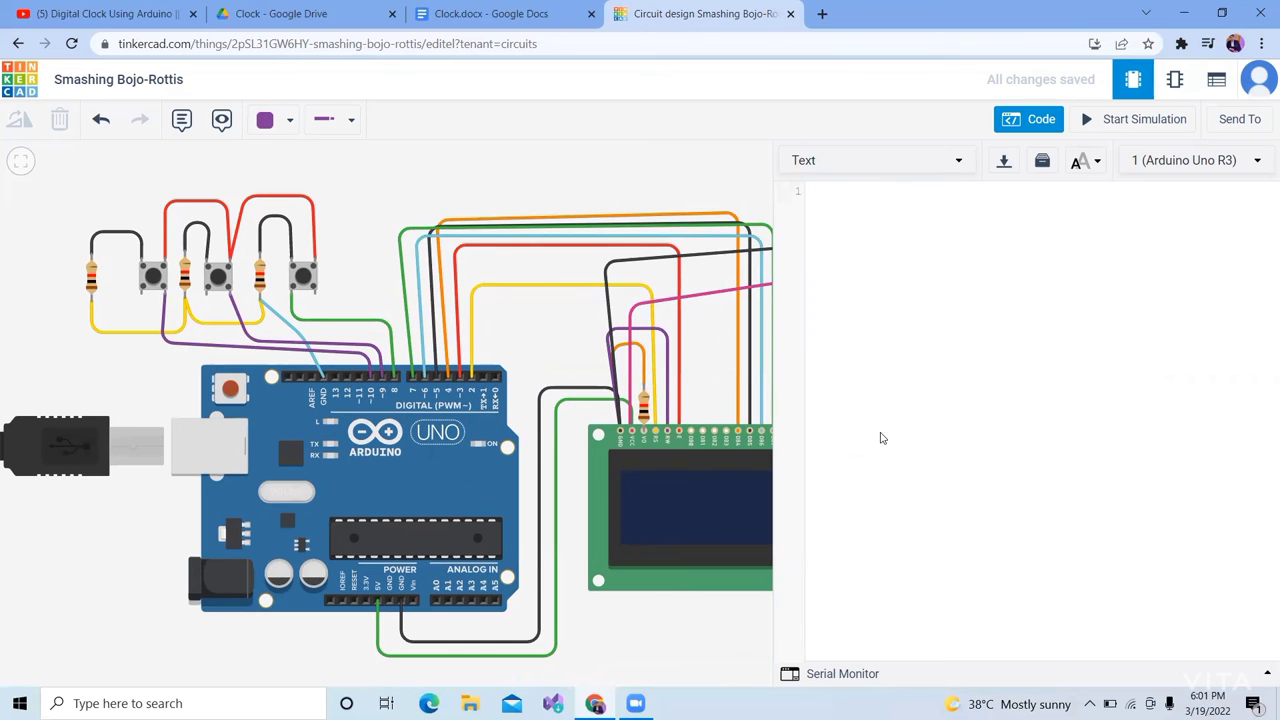
{"action": "key", "text": "ctrl+v"}
{"action": "left_click_drag", "start_coordinate": [1262, 591], "coordinate": [1251, 212]}
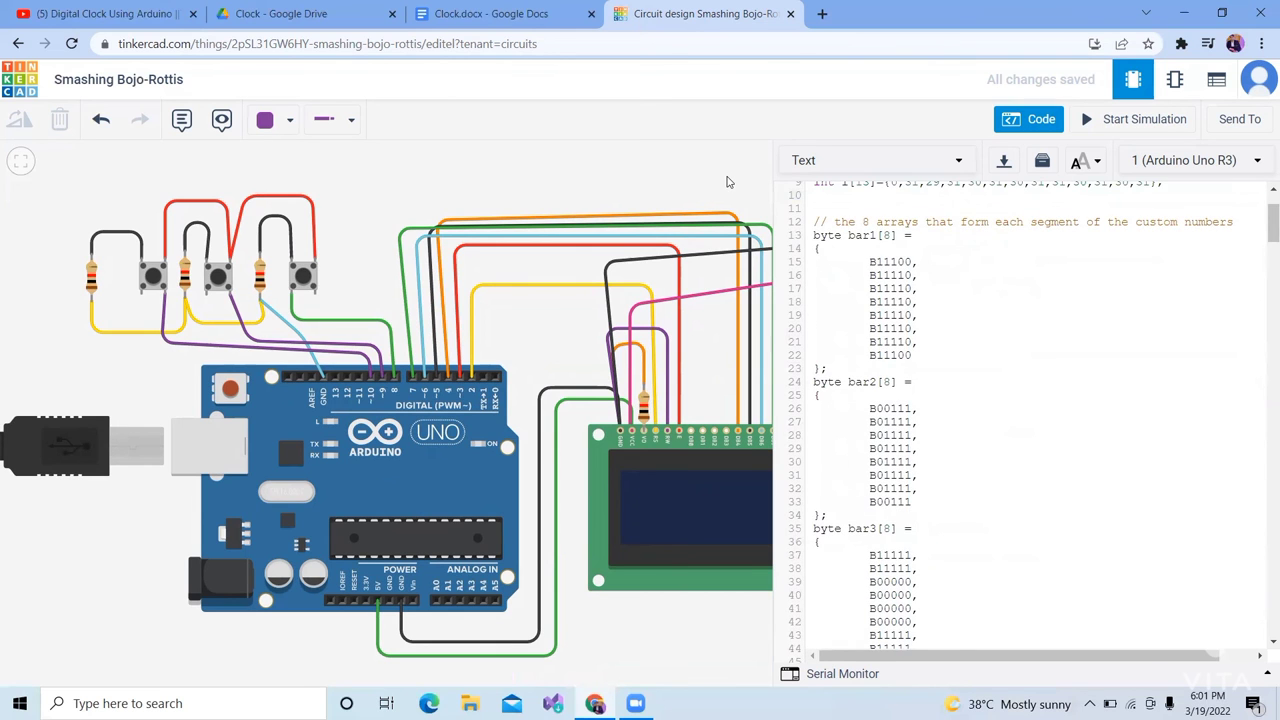
{"action": "left_click", "coordinate": [1029, 119]}
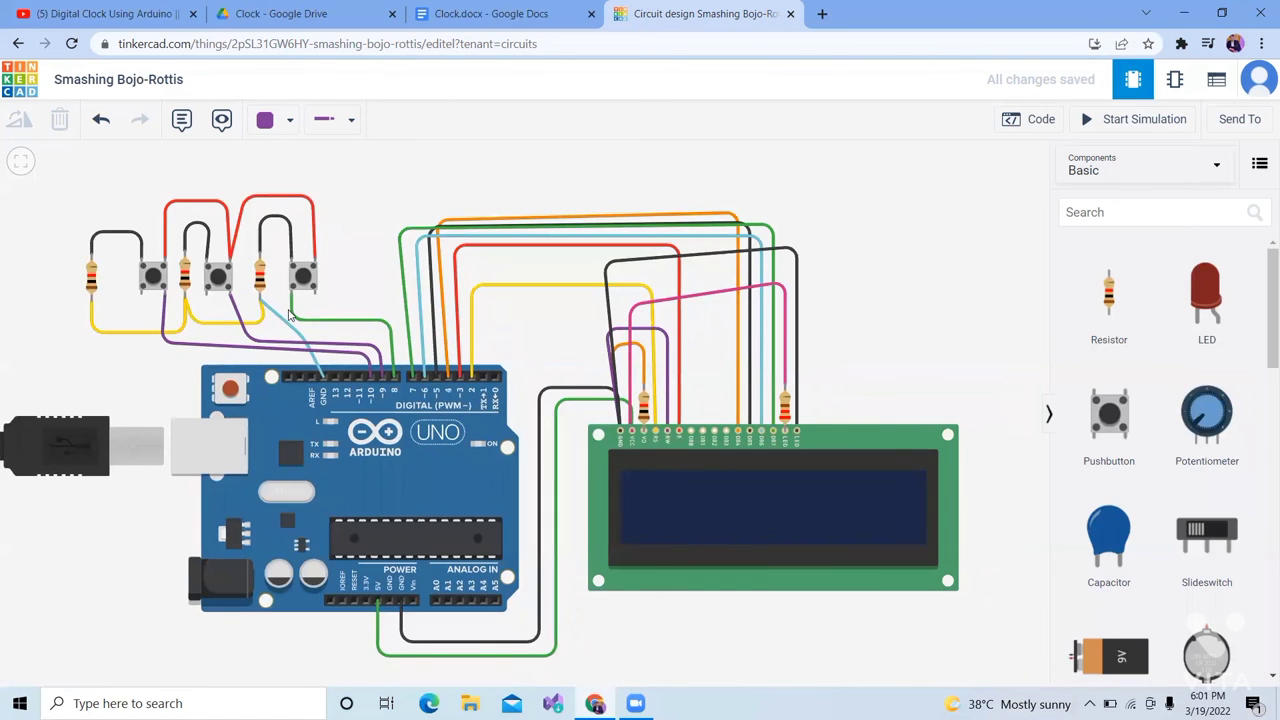
Step: Place an annotation note just above each of the three pushbuttons
{"action": "left_click", "coordinate": [182, 122]}
{"action": "left_click", "coordinate": [171, 160]}
{"action": "left_click_drag", "start_coordinate": [170, 160], "coordinate": [153, 250]}
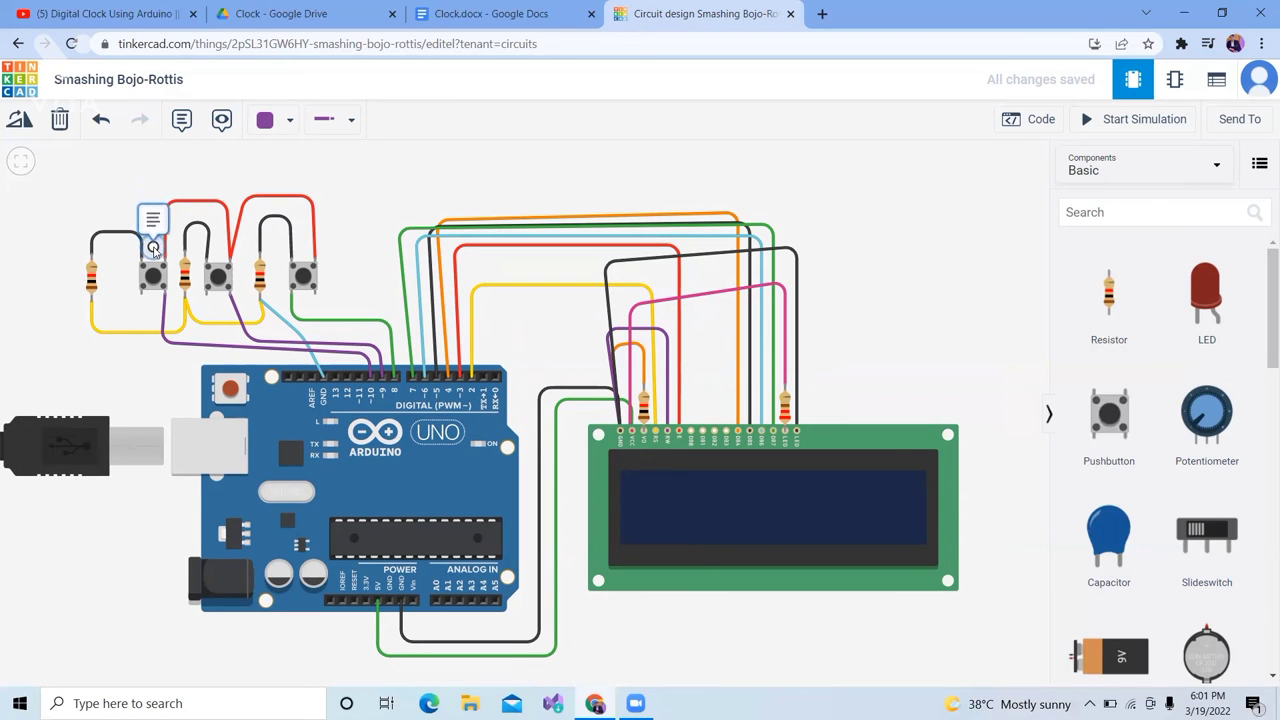
{"action": "left_click", "coordinate": [153, 250]}
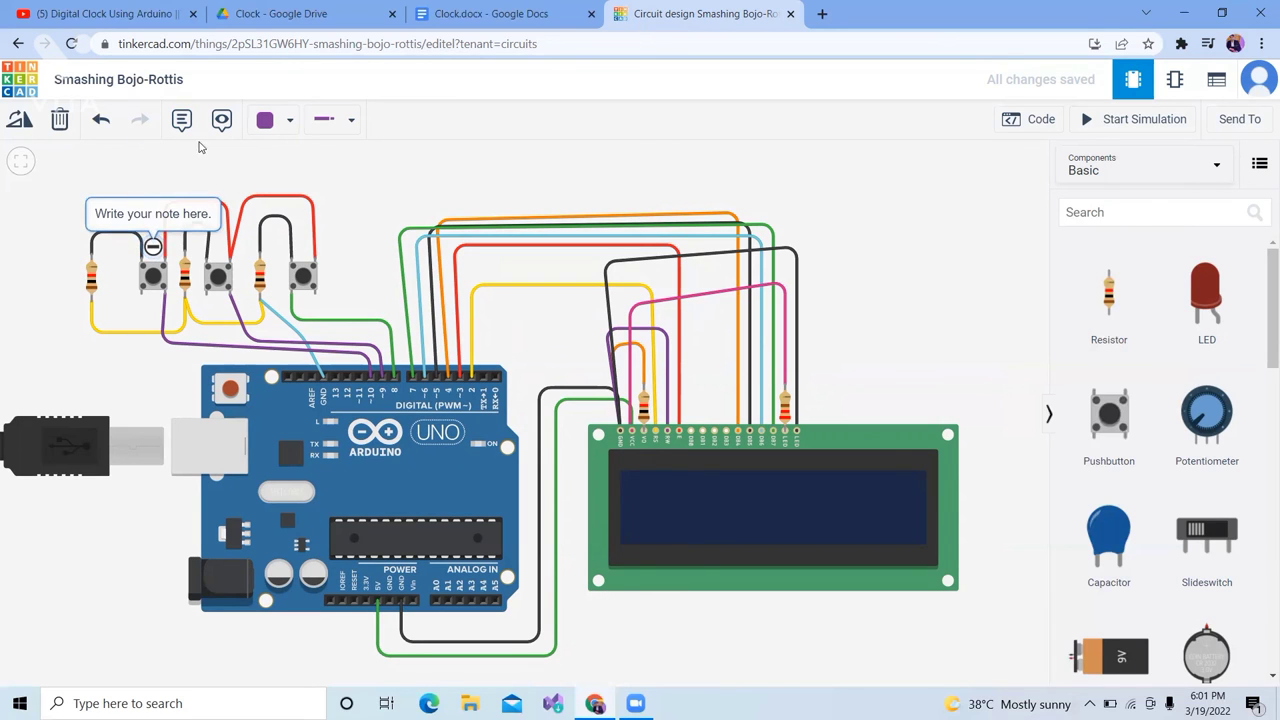
{"action": "left_click", "coordinate": [181, 121]}
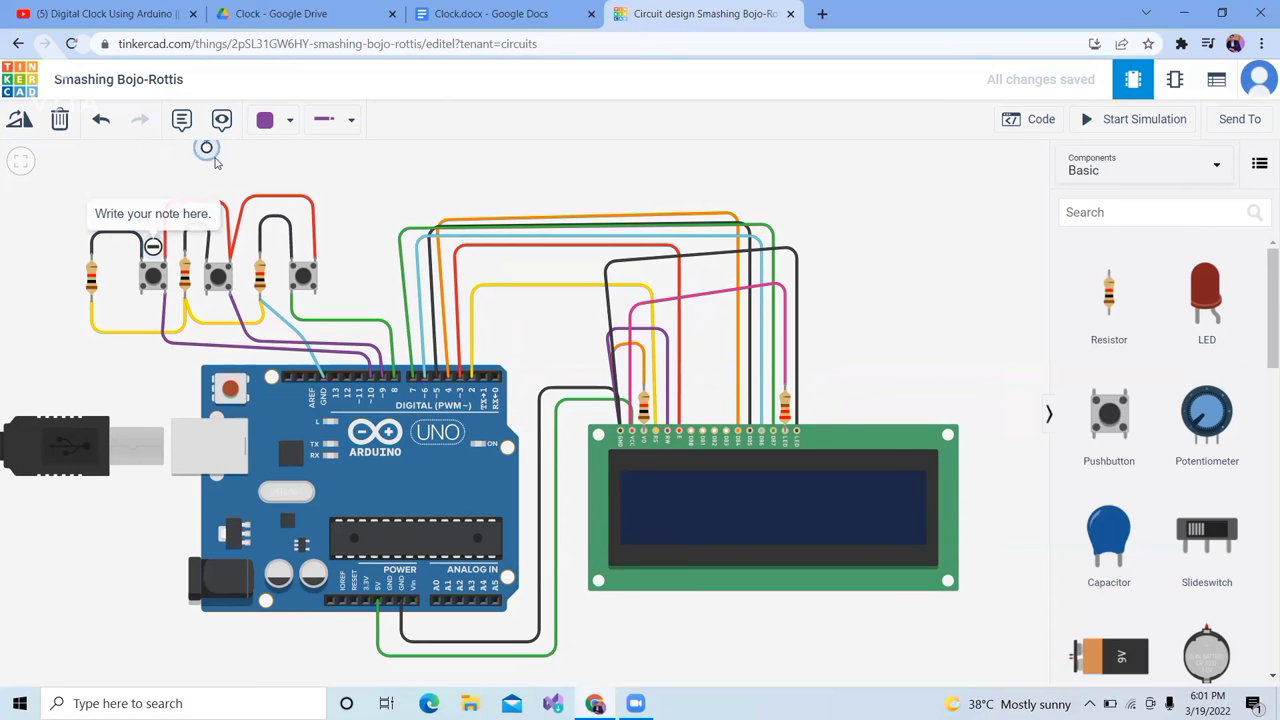
{"action": "left_click", "coordinate": [219, 252]}
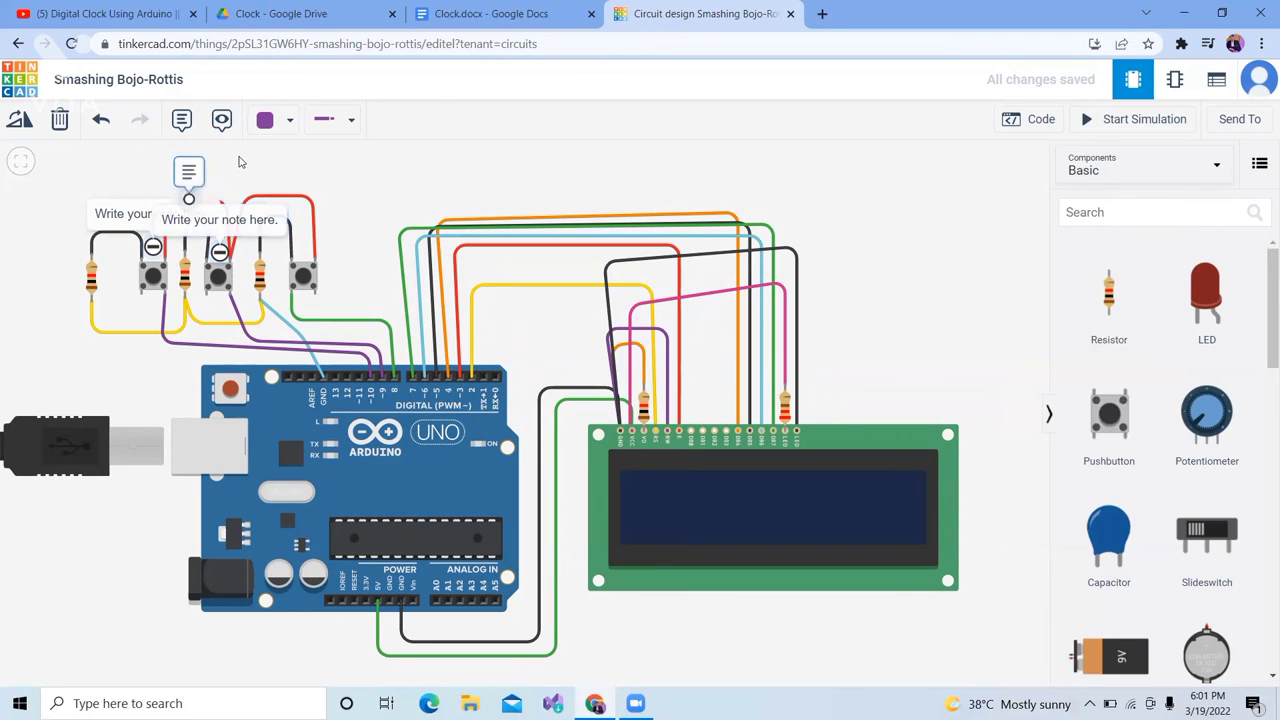
{"action": "left_click", "coordinate": [303, 250]}
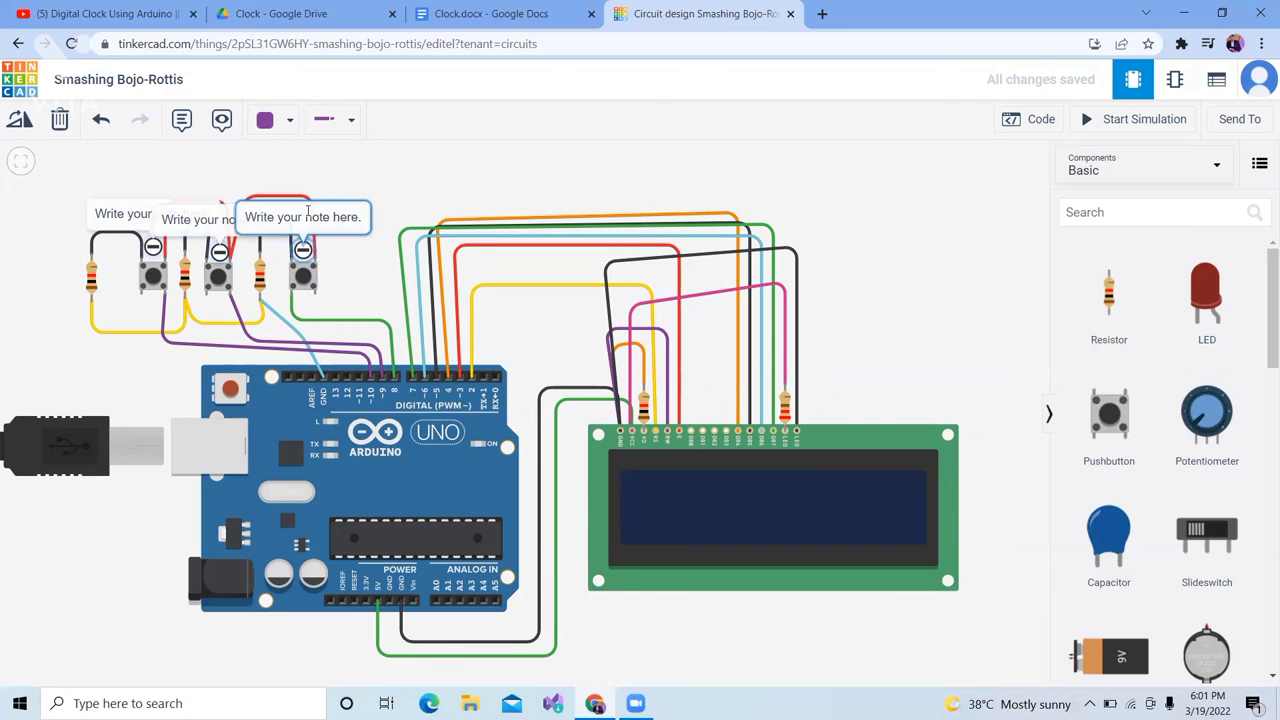
Step: Label the third pushbutton's note "set", the second pushbutton's note "up" and the first pushbutton's note "down"
{"action": "type", "text": "set"}
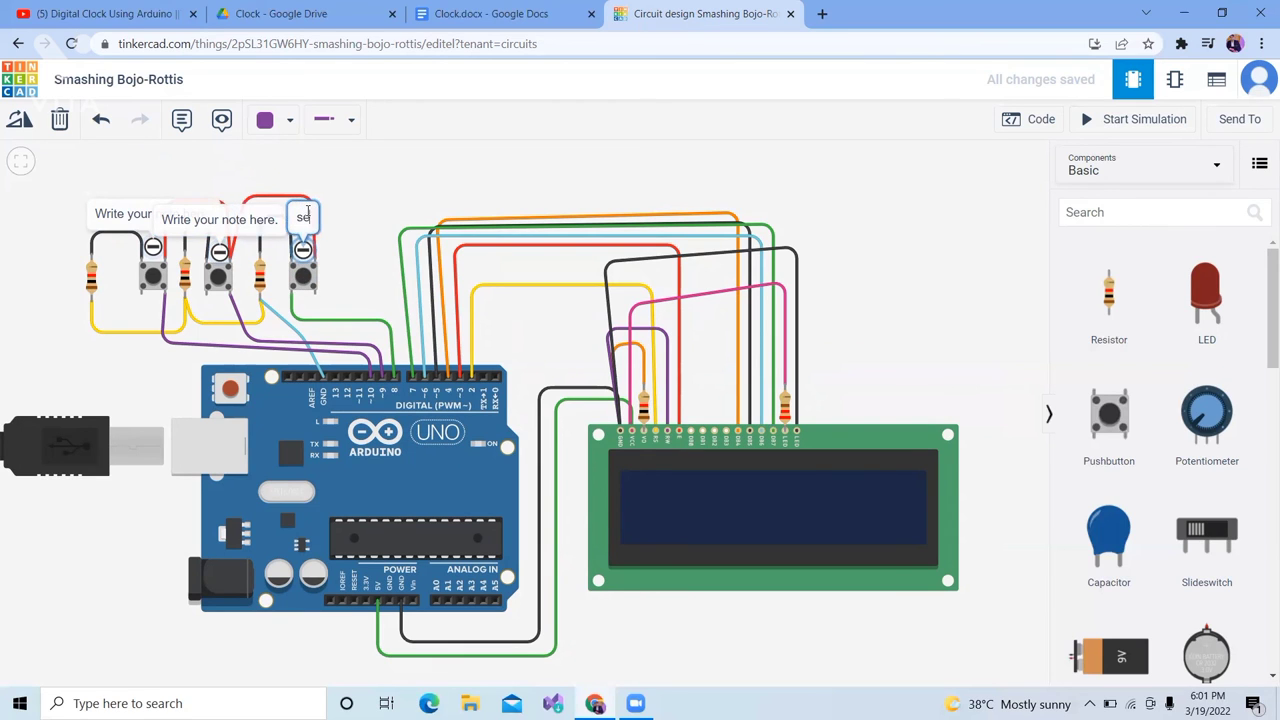
{"action": "left_click", "coordinate": [263, 224]}
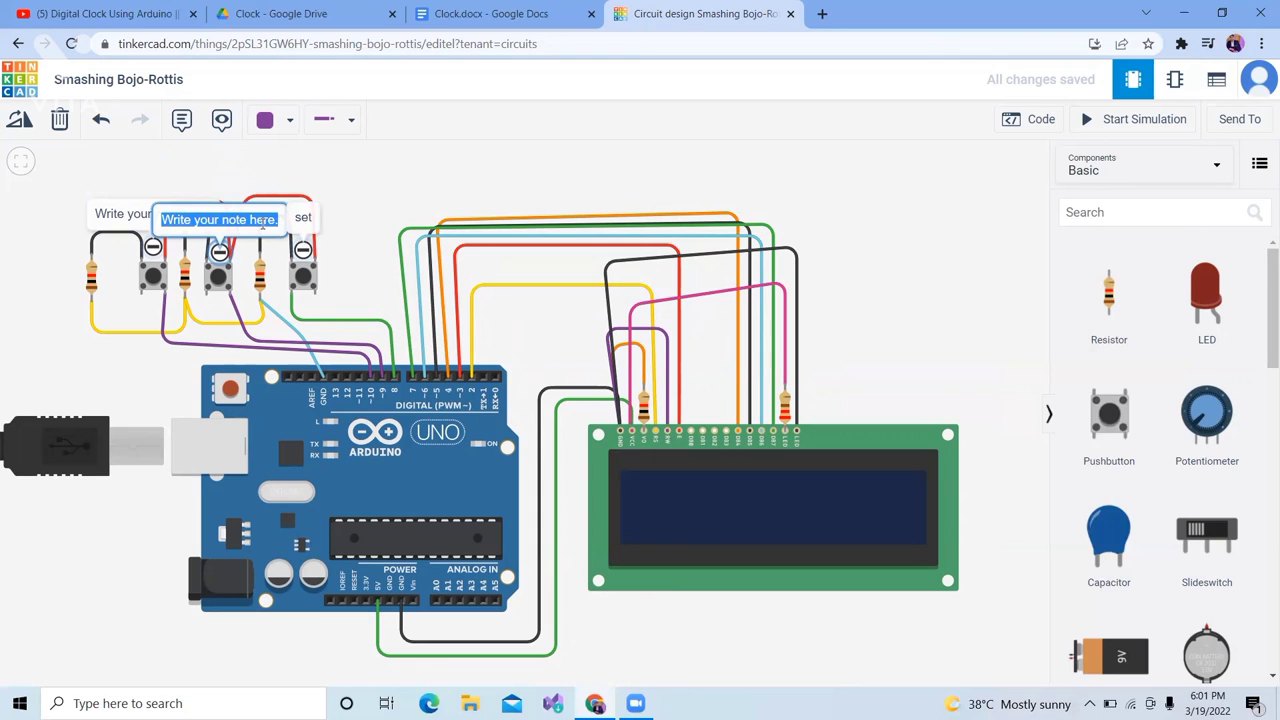
{"action": "type", "text": "up"}
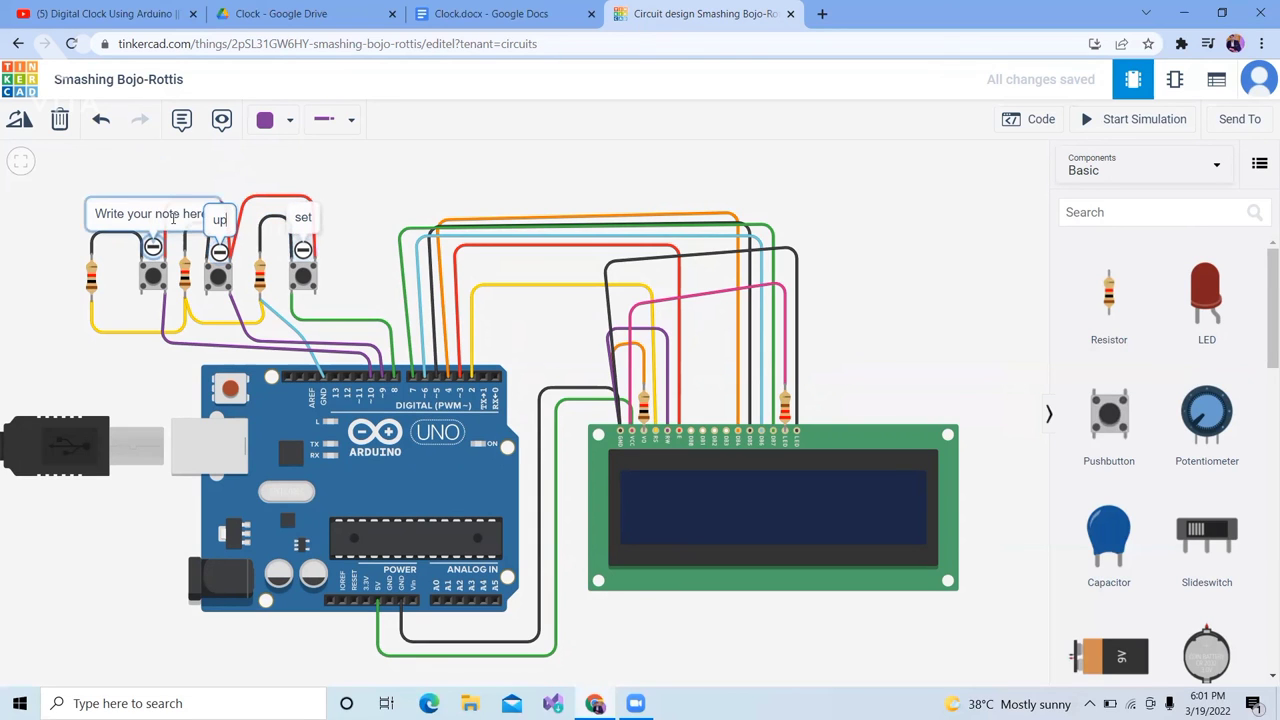
{"action": "left_click", "coordinate": [173, 218]}
{"action": "type", "text": "down"}
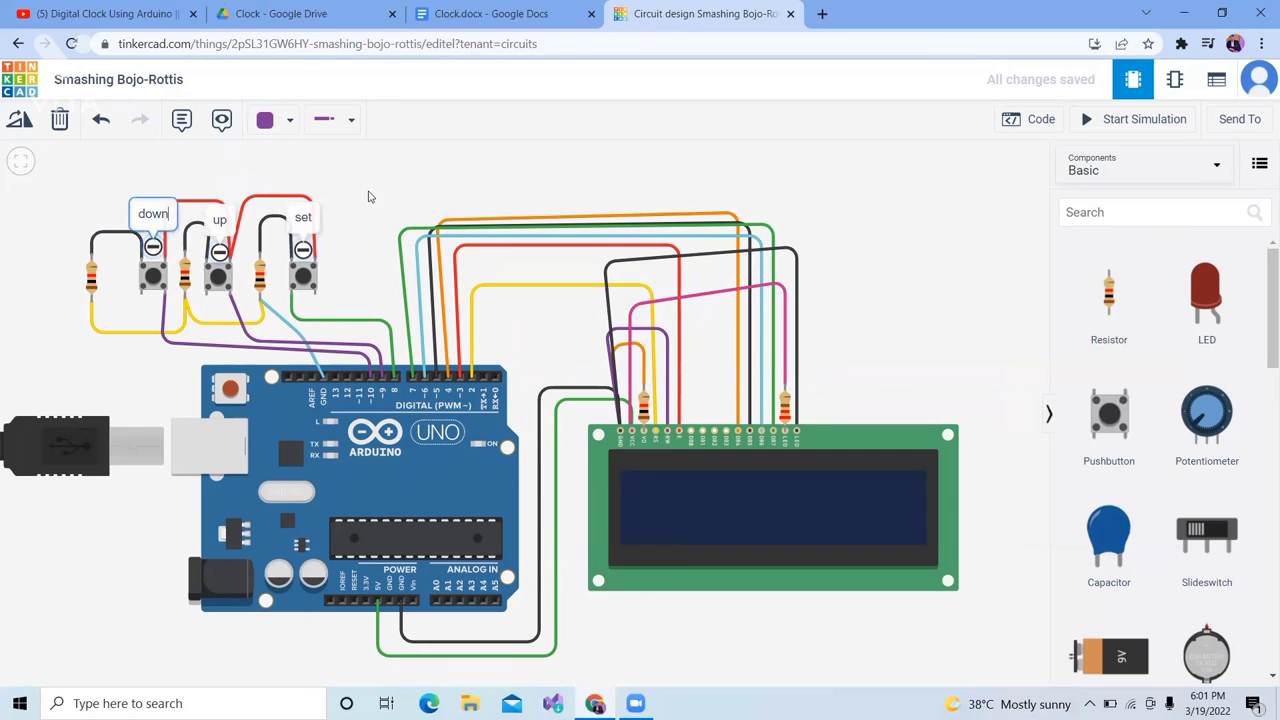
{"action": "left_click", "coordinate": [378, 196]}
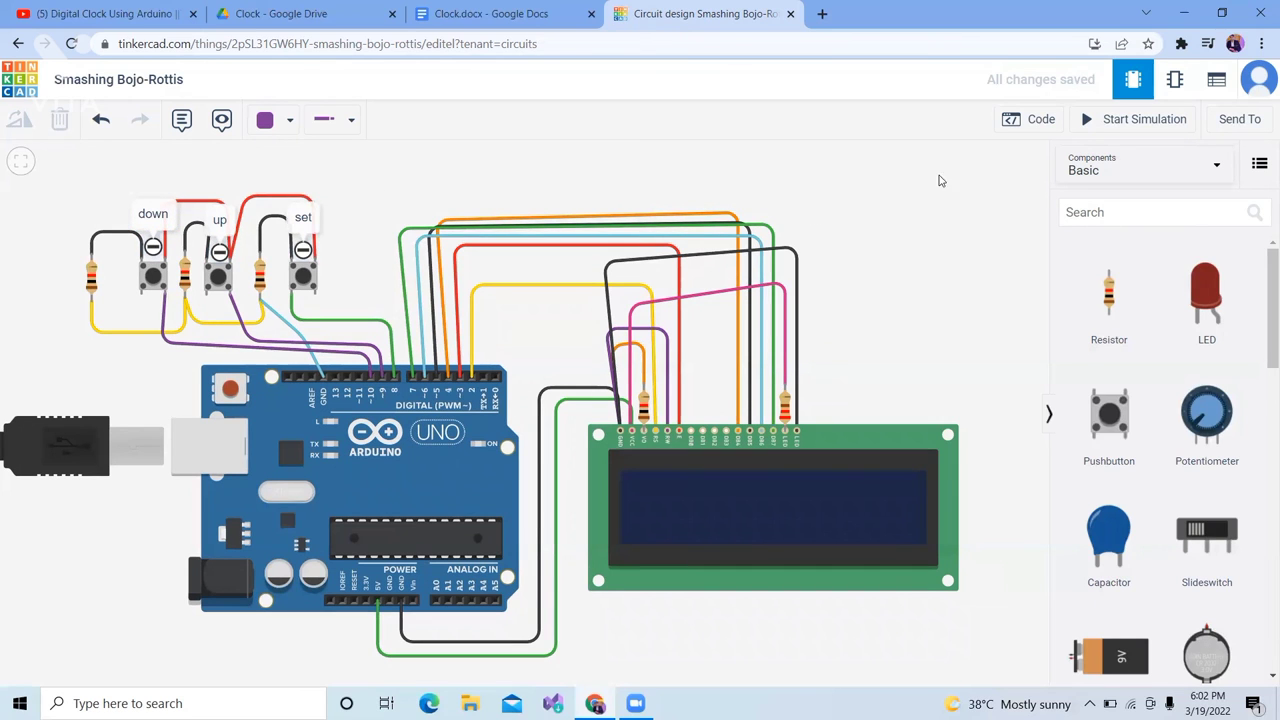
Step: Start the simulation and try the set pushbutton on the running clock, then deselect it
{"action": "left_click", "coordinate": [1103, 118]}
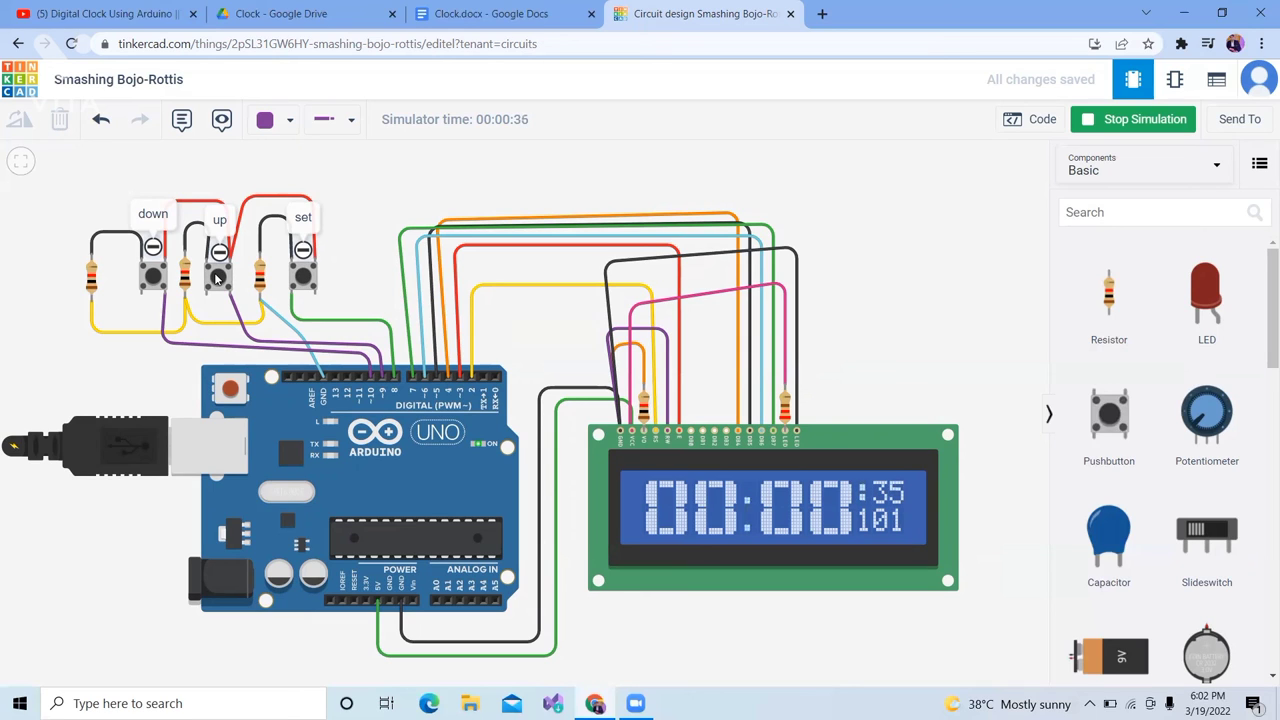
{"action": "left_click", "coordinate": [308, 276]}
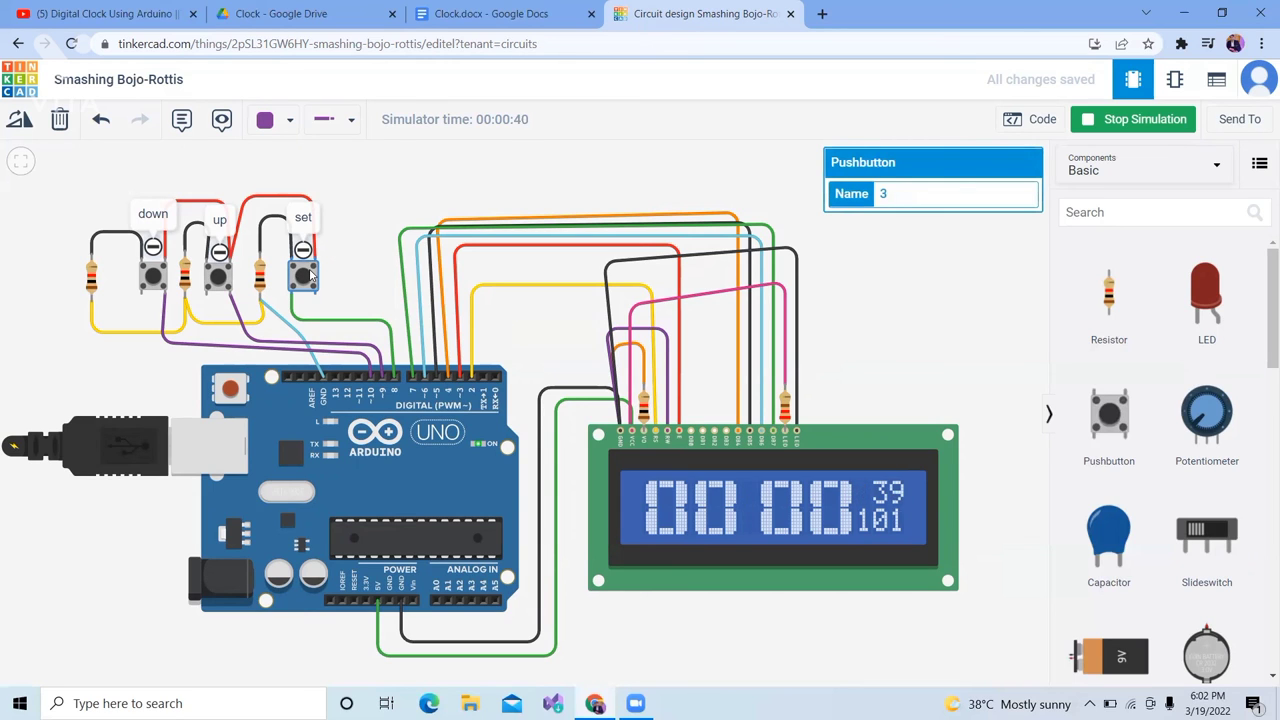
{"action": "left_click", "coordinate": [405, 195]}
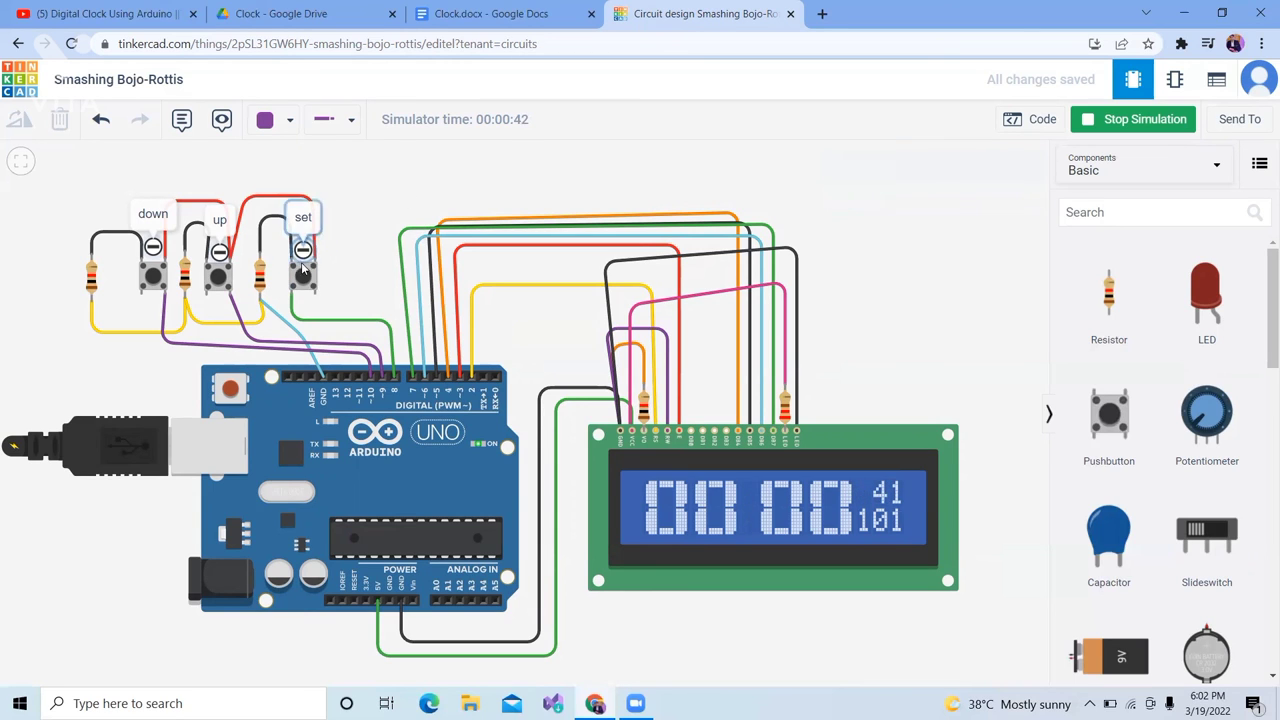